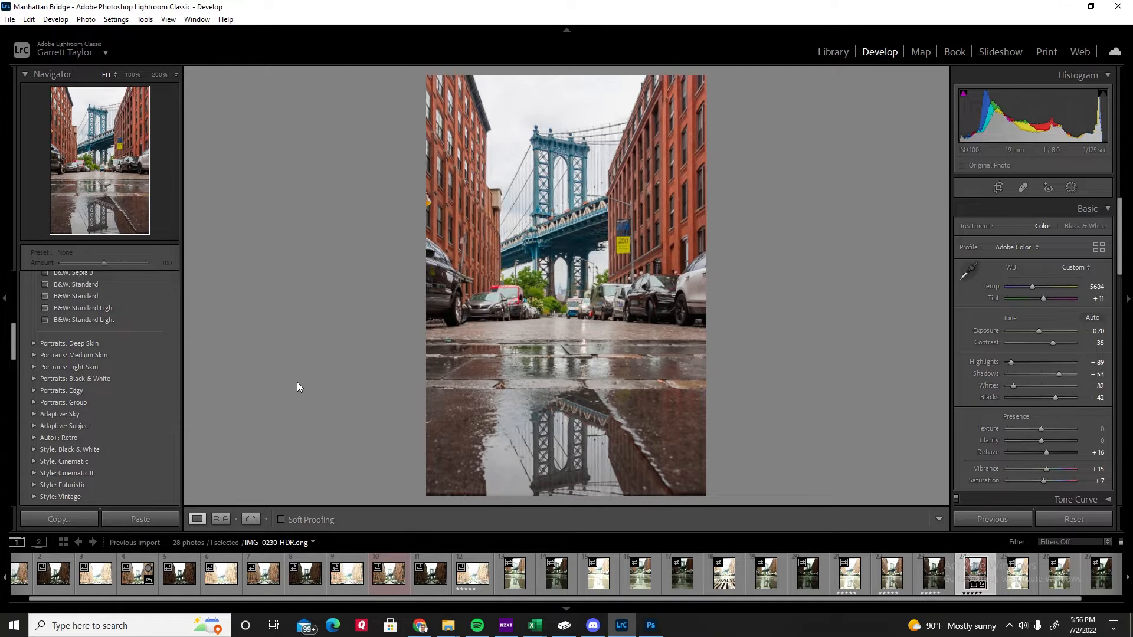
- Look through the user and built-in presets, the basic develop settings and the photo's edit history
{"action": "scroll", "coordinate": [137, 401], "scroll_direction": "up", "scroll_amount": 10}
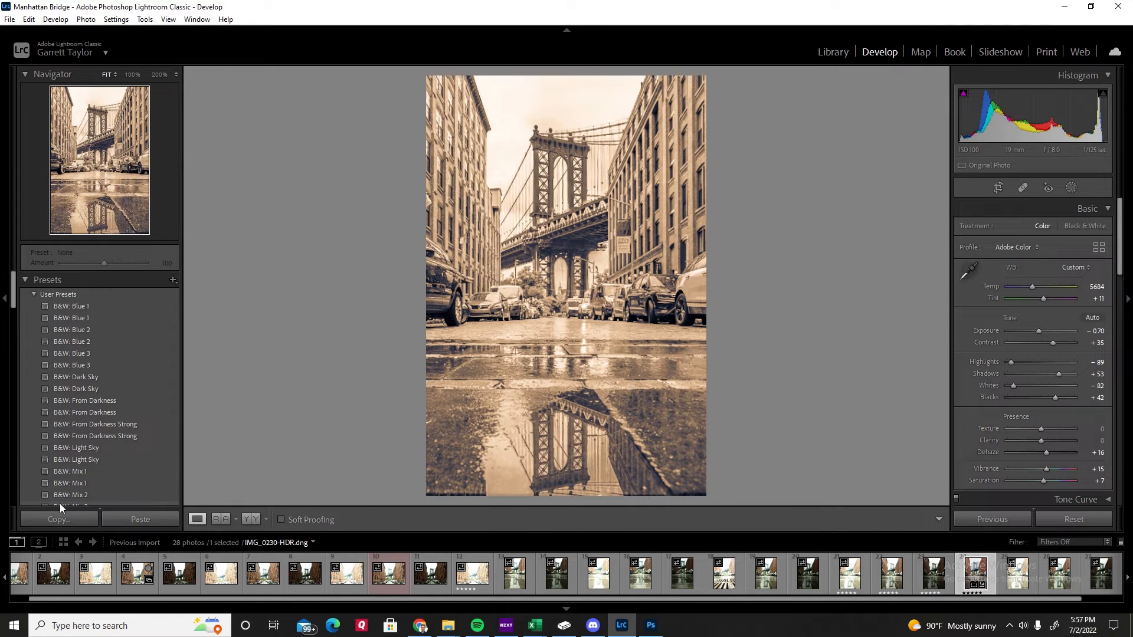
{"action": "scroll", "coordinate": [65, 496], "scroll_direction": "down", "scroll_amount": 2}
{"action": "scroll", "coordinate": [76, 482], "scroll_direction": "down", "scroll_amount": 5}
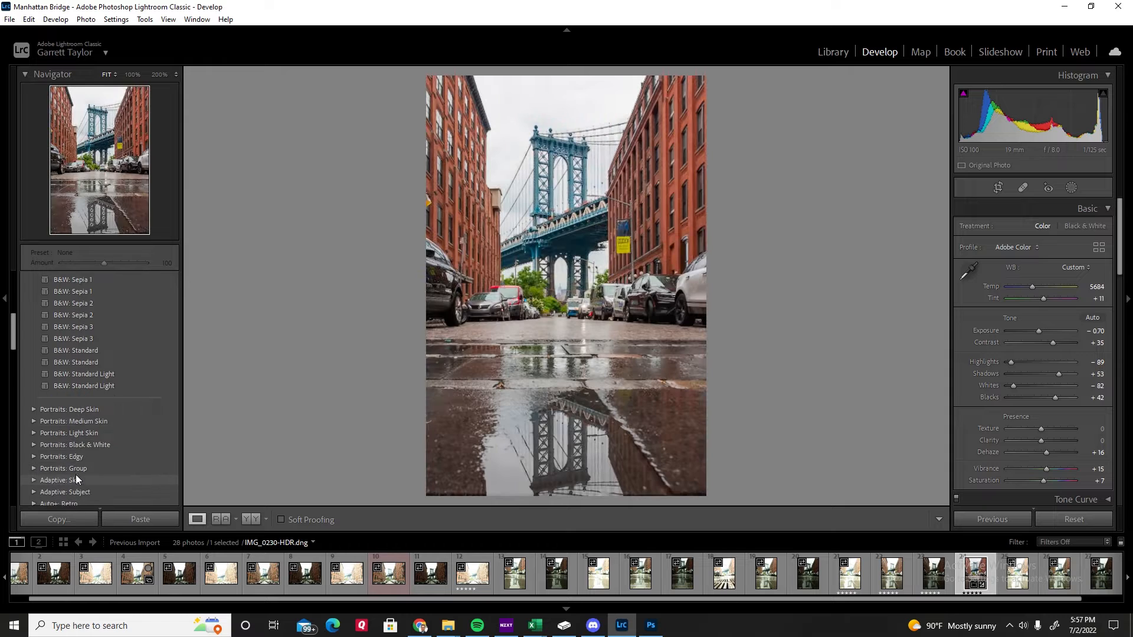
{"action": "scroll", "coordinate": [65, 463], "scroll_direction": "down", "scroll_amount": 4}
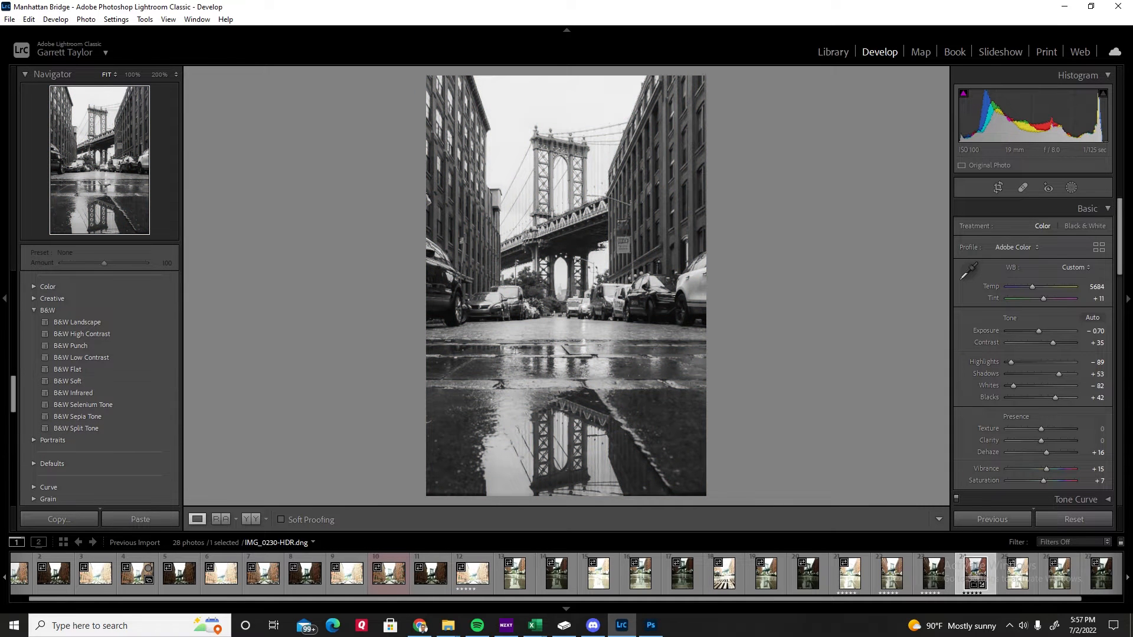
{"action": "scroll", "coordinate": [1008, 407], "scroll_direction": "down", "scroll_amount": 5}
{"action": "scroll", "coordinate": [1021, 370], "scroll_direction": "up", "scroll_amount": 5}
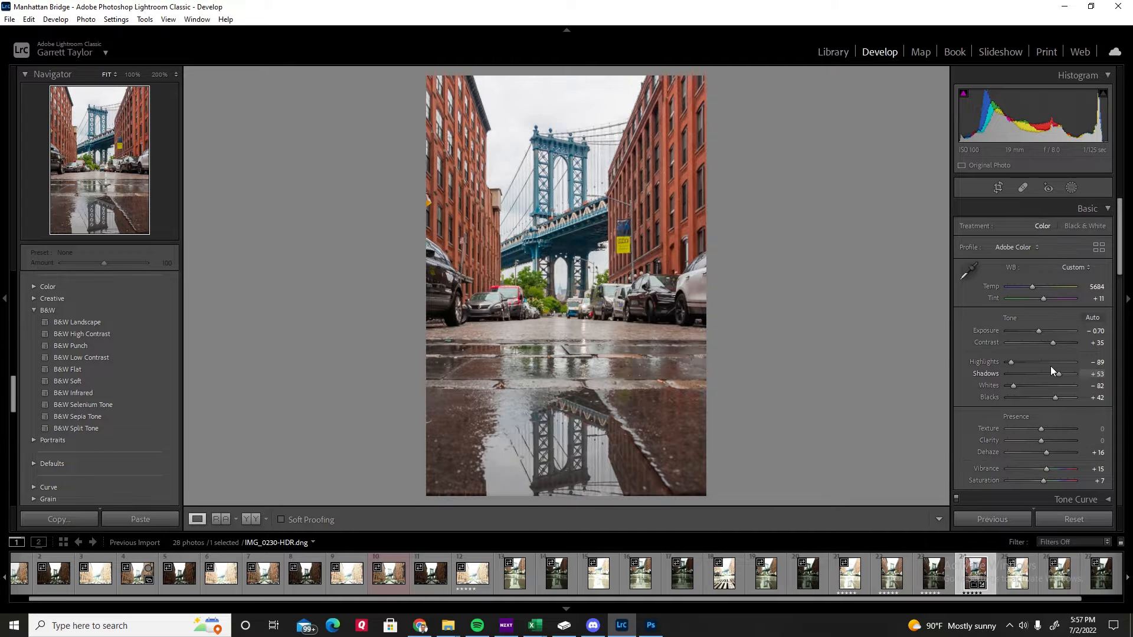
{"action": "scroll", "coordinate": [1026, 367], "scroll_direction": "down", "scroll_amount": 10}
{"action": "scroll", "coordinate": [1038, 333], "scroll_direction": "up", "scroll_amount": 10}
{"action": "scroll", "coordinate": [62, 376], "scroll_direction": "down", "scroll_amount": 5}
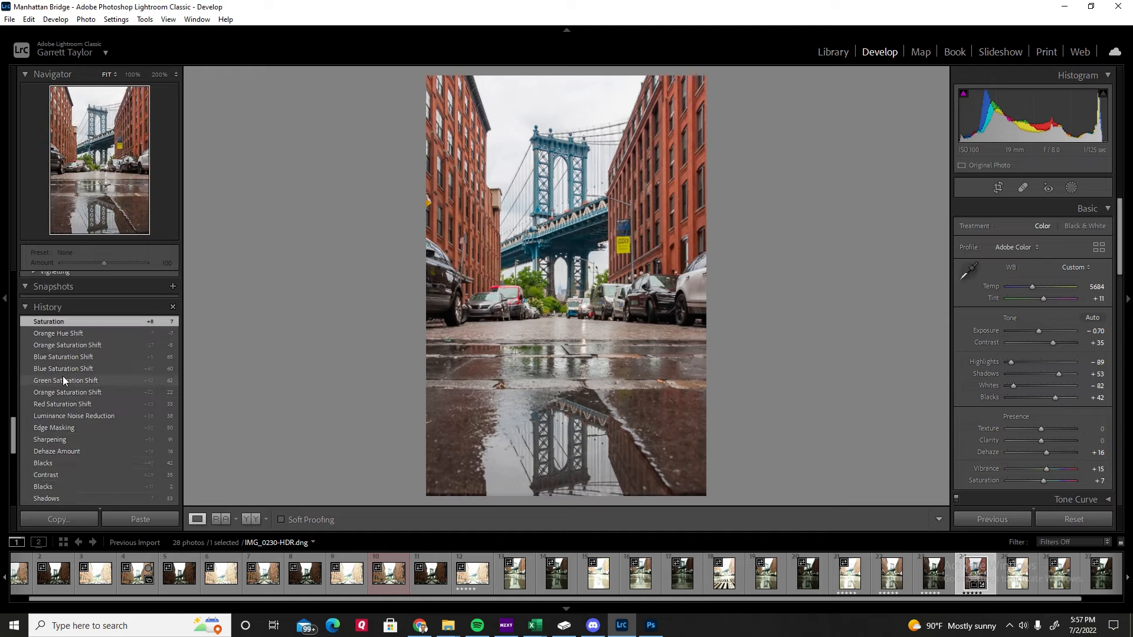
{"action": "scroll", "coordinate": [62, 376], "scroll_direction": "down", "scroll_amount": 5}
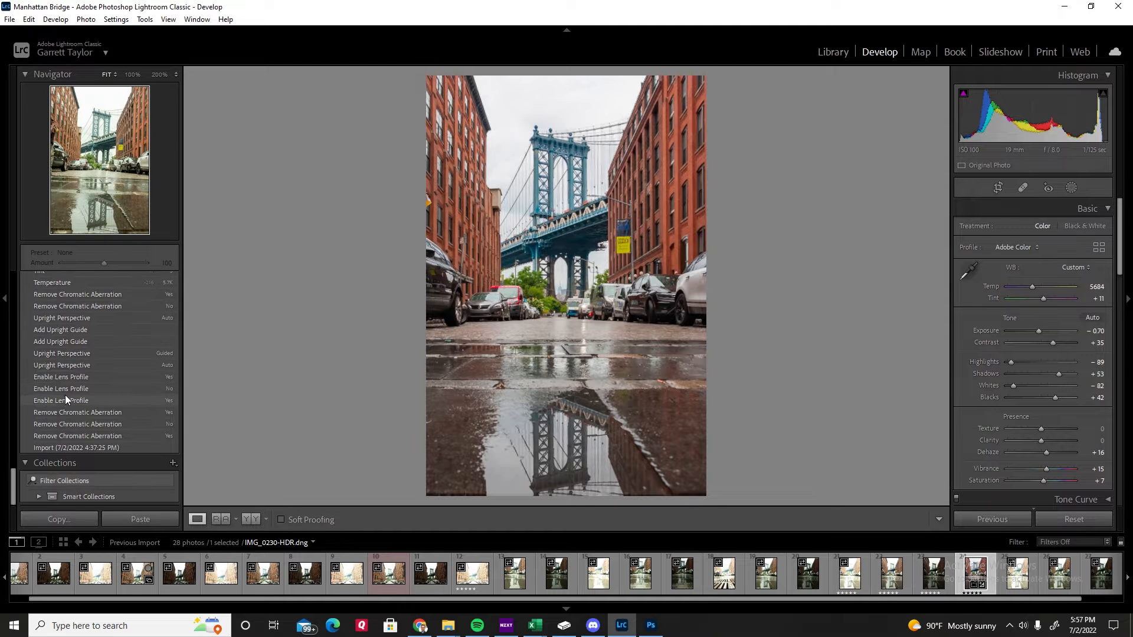
{"action": "scroll", "coordinate": [66, 397], "scroll_direction": "up", "scroll_amount": 5}
{"action": "scroll", "coordinate": [62, 378], "scroll_direction": "up", "scroll_amount": 8}
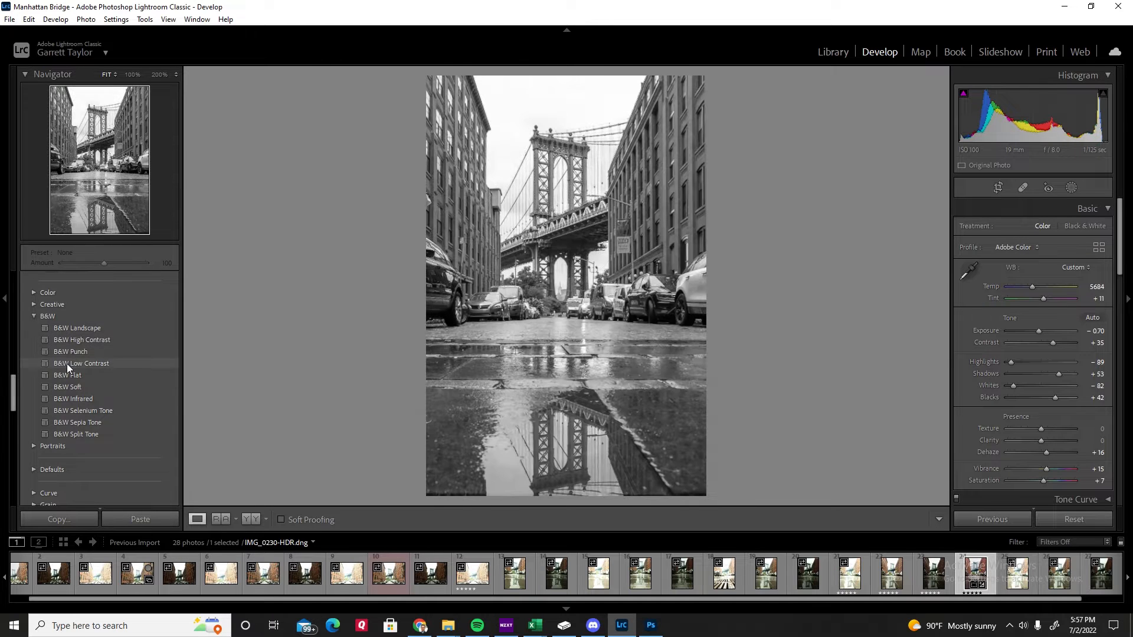
{"action": "scroll", "coordinate": [66, 364], "scroll_direction": "up", "scroll_amount": 5}
{"action": "scroll", "coordinate": [67, 362], "scroll_direction": "down", "scroll_amount": 10}
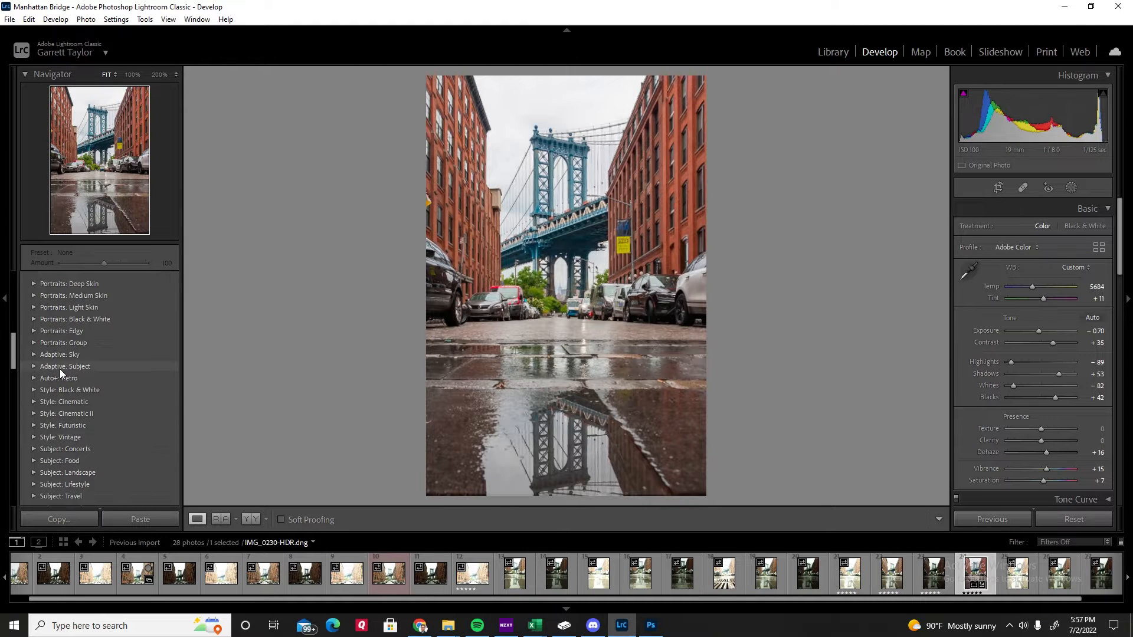
{"action": "scroll", "coordinate": [49, 369], "scroll_direction": "up", "scroll_amount": 5}
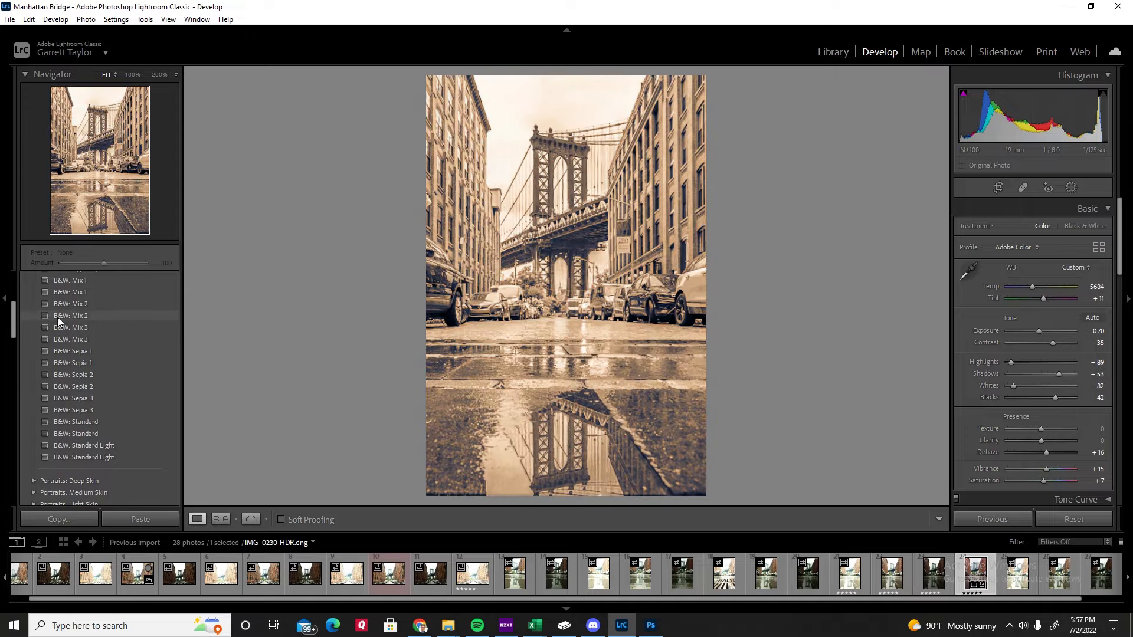
{"action": "scroll", "coordinate": [57, 351], "scroll_direction": "up", "scroll_amount": 5}
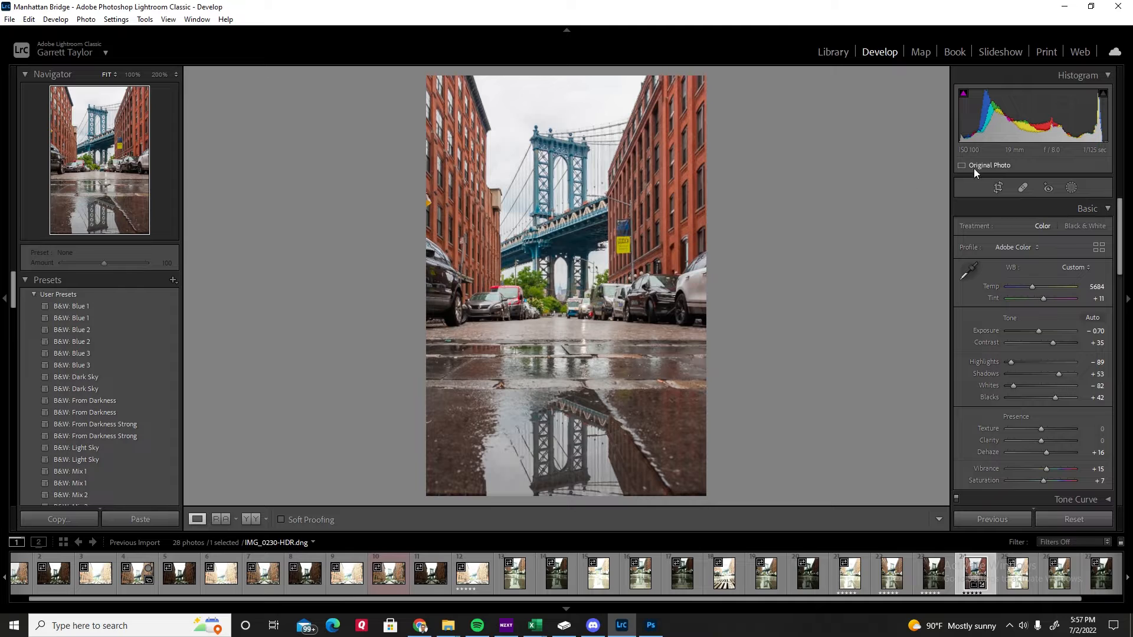
- Add a Select Sky mask and set its exposure to -1.38 and contrast to 39
{"action": "left_click", "coordinate": [1070, 187]}
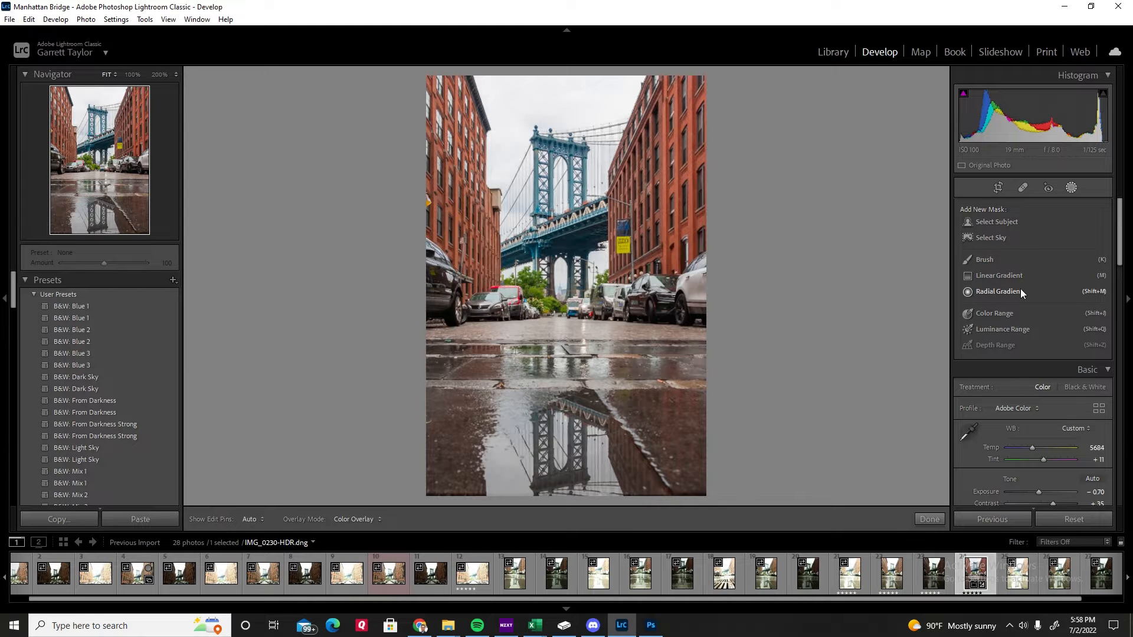
{"action": "left_click", "coordinate": [996, 239]}
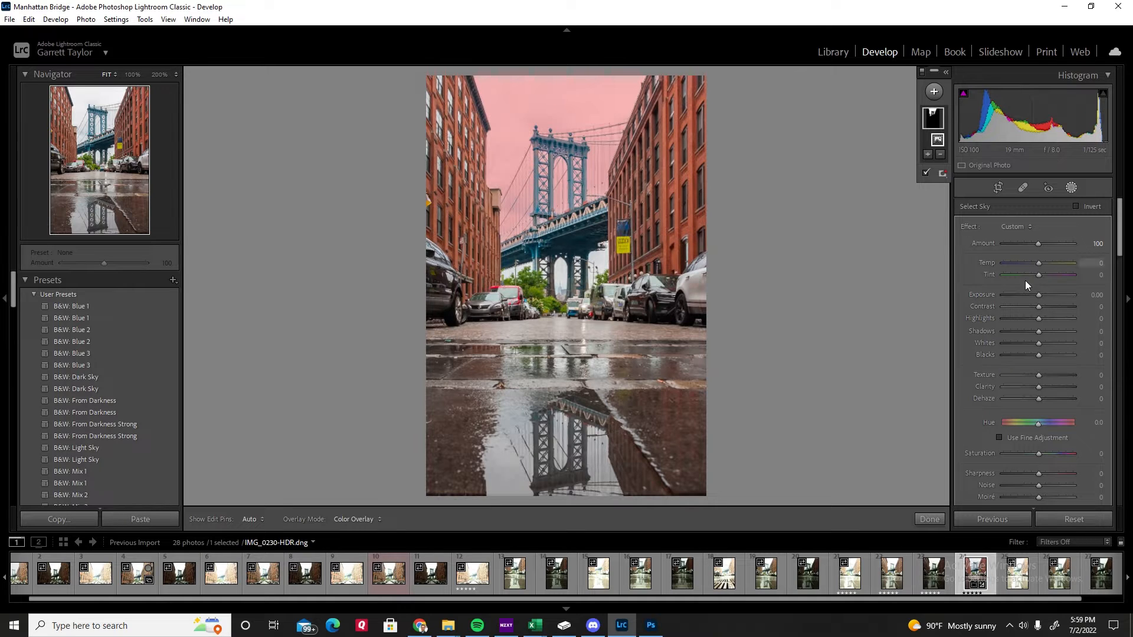
{"action": "left_click_drag", "start_coordinate": [1036, 294], "coordinate": [1021, 293]}
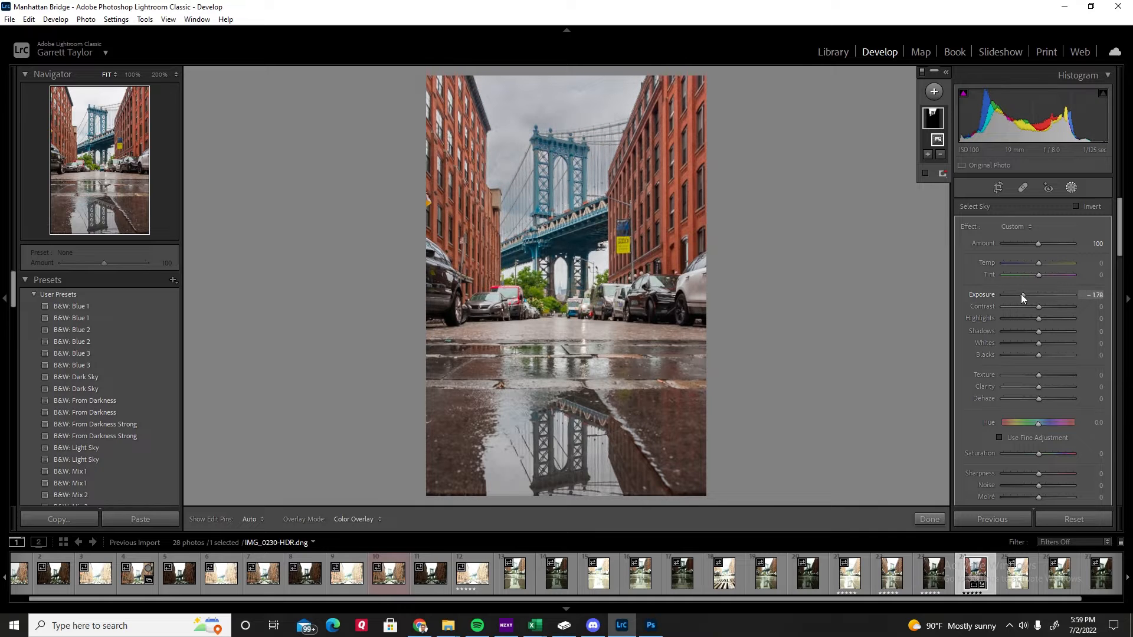
{"action": "left_click_drag", "start_coordinate": [1021, 293], "coordinate": [1049, 306]}
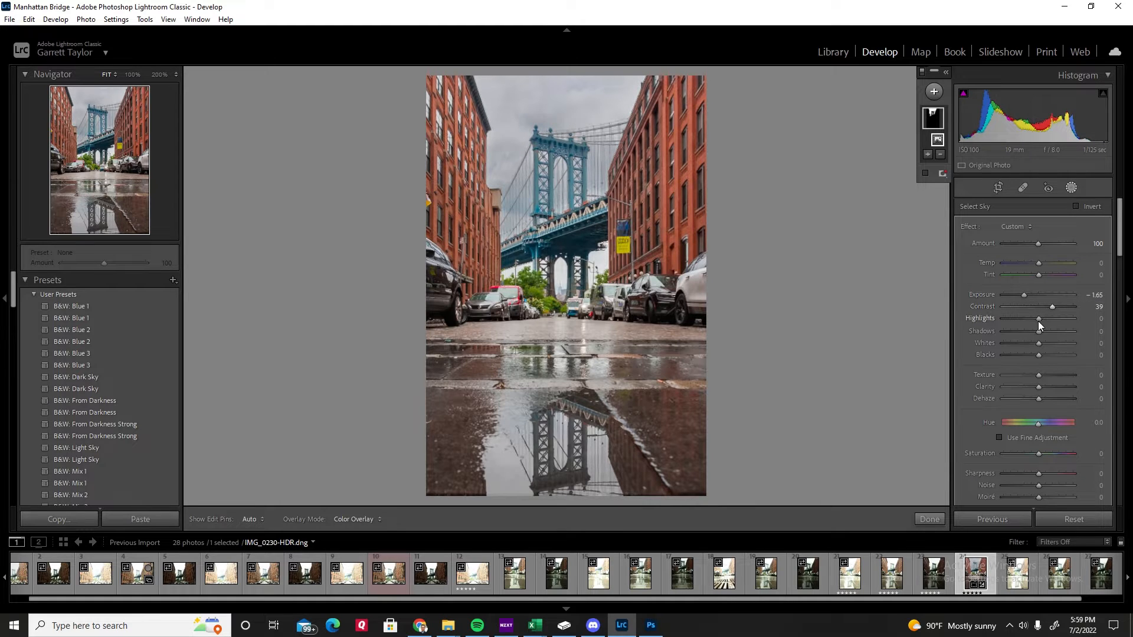
{"action": "left_click_drag", "start_coordinate": [1038, 318], "coordinate": [1076, 318]}
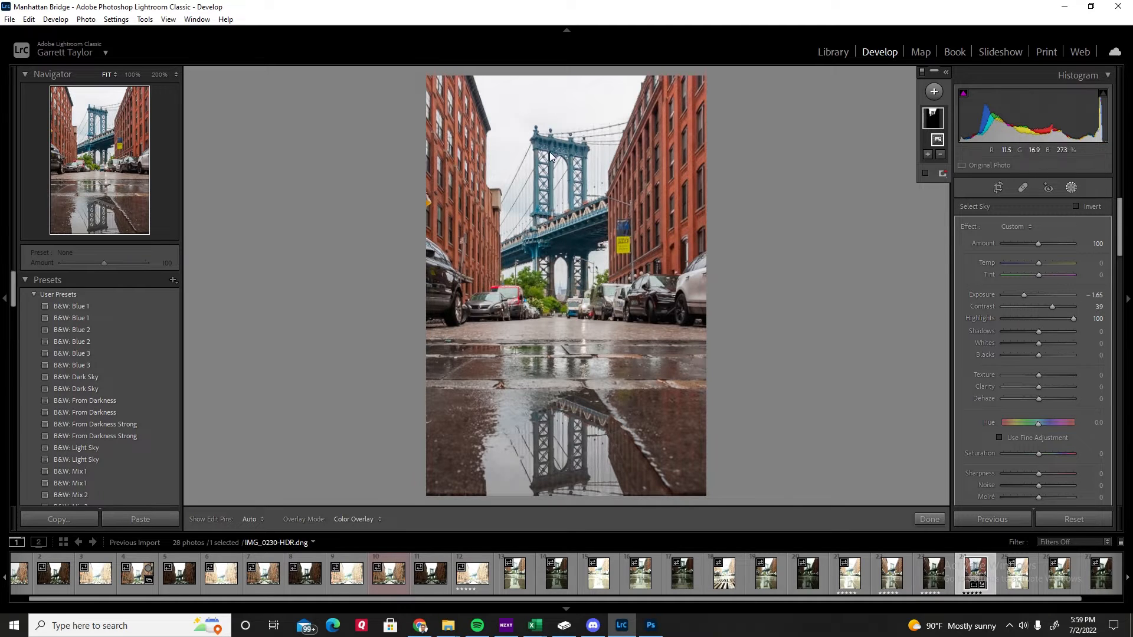
{"action": "key", "text": "ctrl+z"}
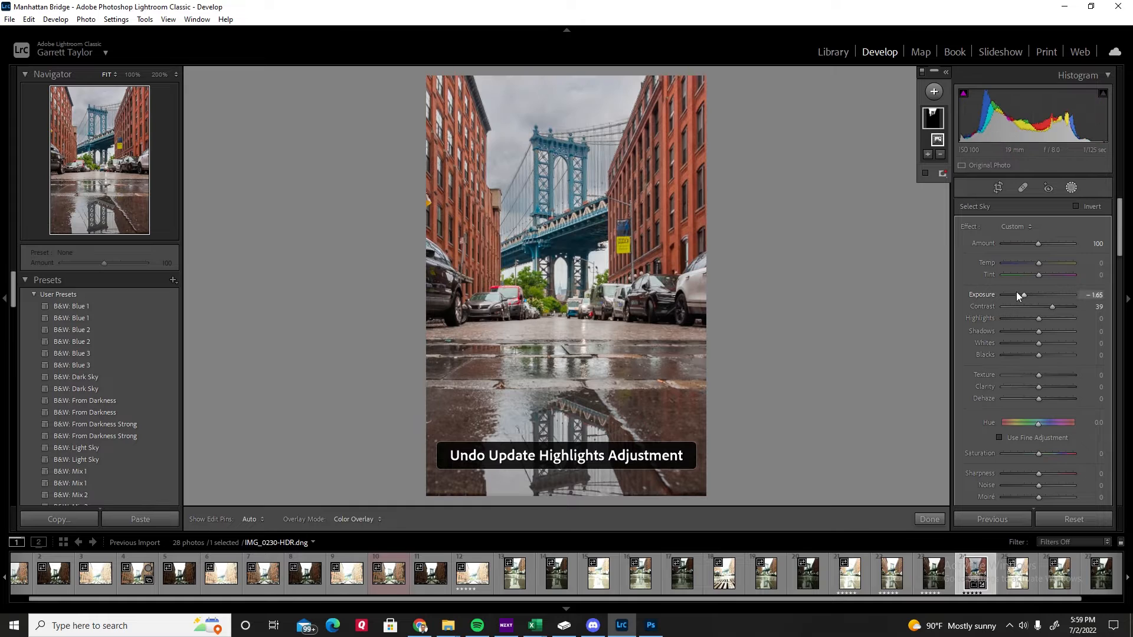
{"action": "left_click_drag", "start_coordinate": [1025, 296], "coordinate": [1028, 297]}
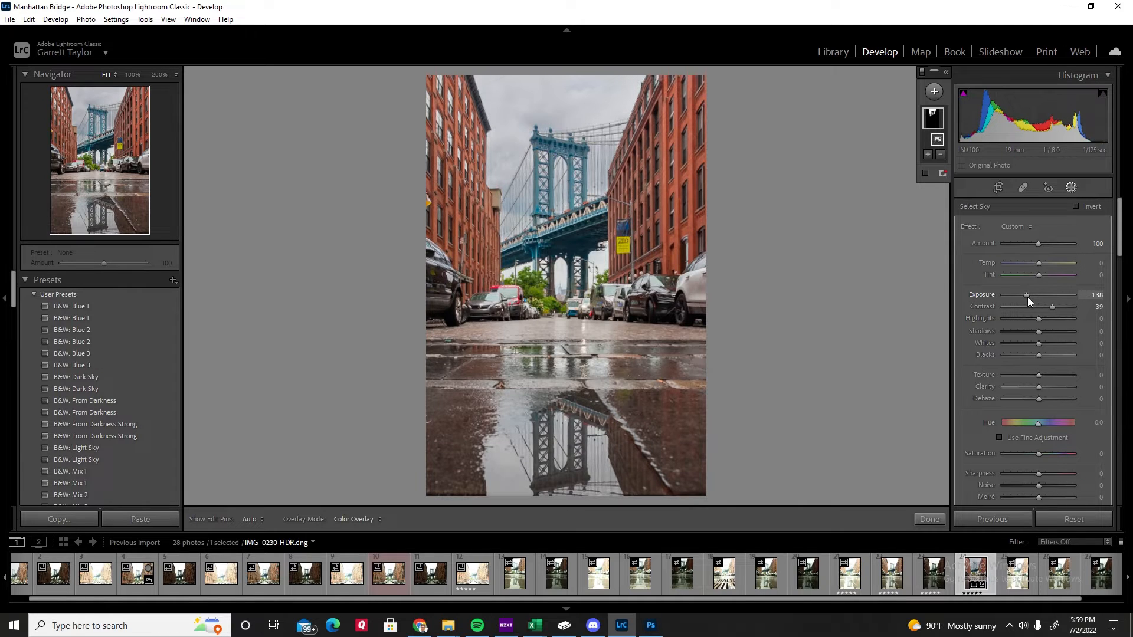
- Set the sky mask's highlights to -43, shadows to 26, whites to -6, blacks to -13 and dehaze to 31
{"action": "left_click_drag", "start_coordinate": [1039, 331], "coordinate": [1035, 356]}
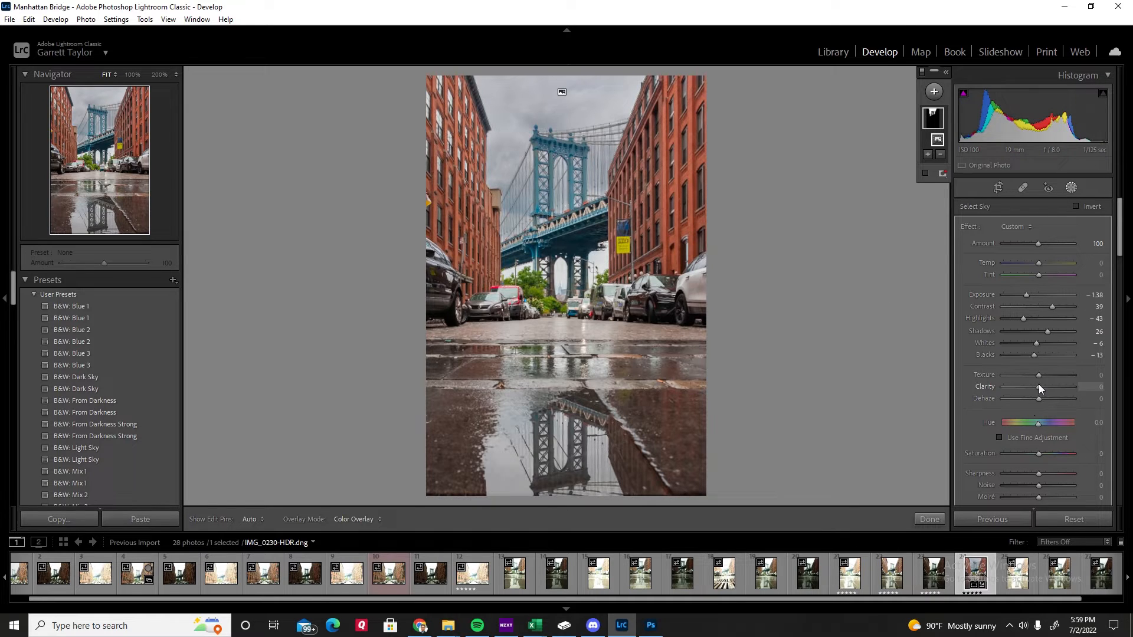
{"action": "left_click_drag", "start_coordinate": [1039, 404], "coordinate": [1043, 400]}
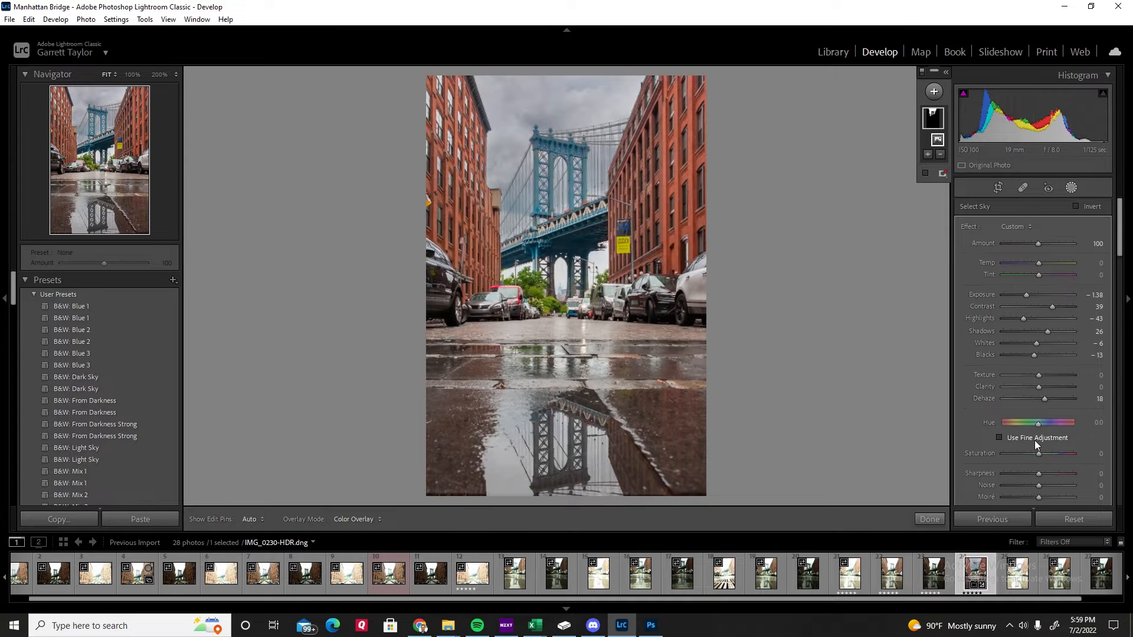
{"action": "left_click_drag", "start_coordinate": [1046, 398], "coordinate": [1051, 398]}
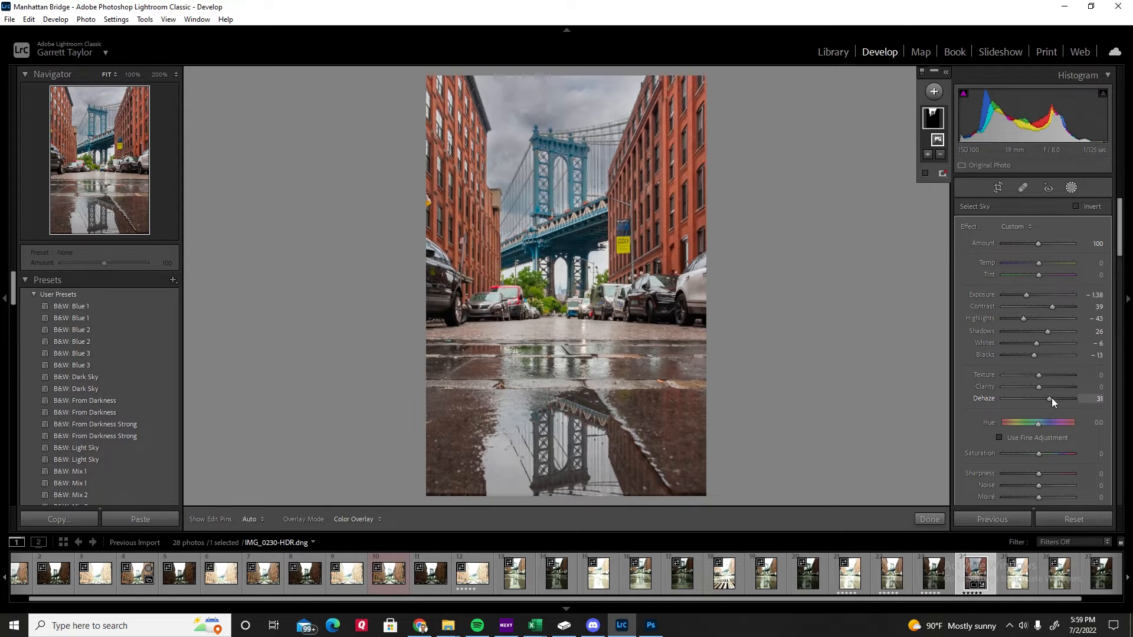
- Set the sky mask's noise to -65 and finish masking
{"action": "scroll", "coordinate": [1041, 466], "scroll_direction": "down", "scroll_amount": 3}
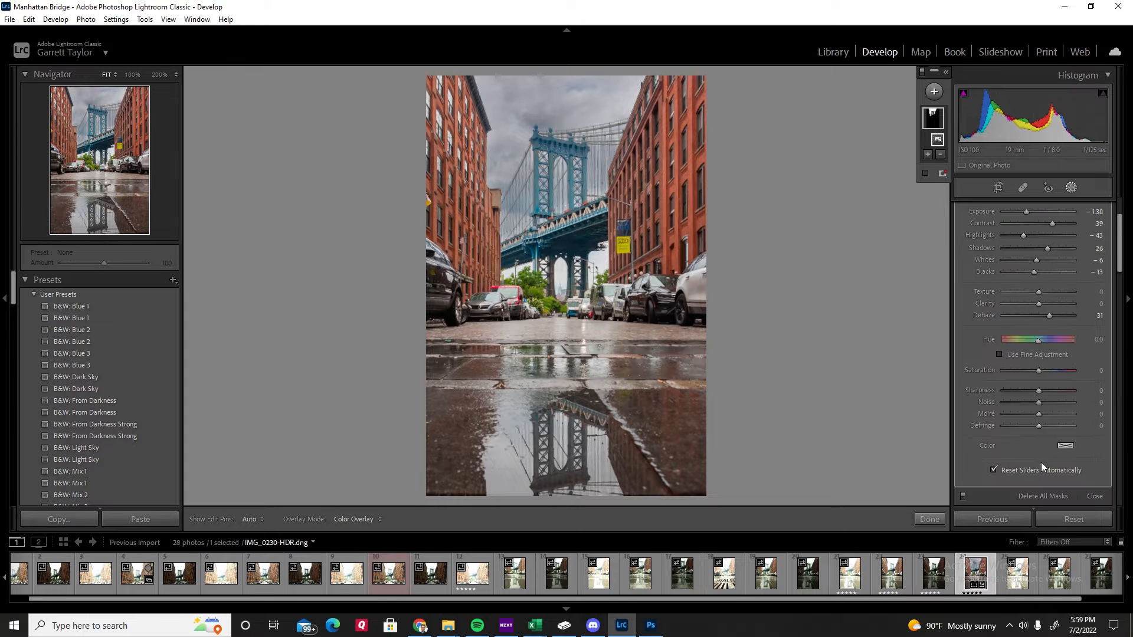
{"action": "left_click_drag", "start_coordinate": [1039, 403], "coordinate": [1015, 403]}
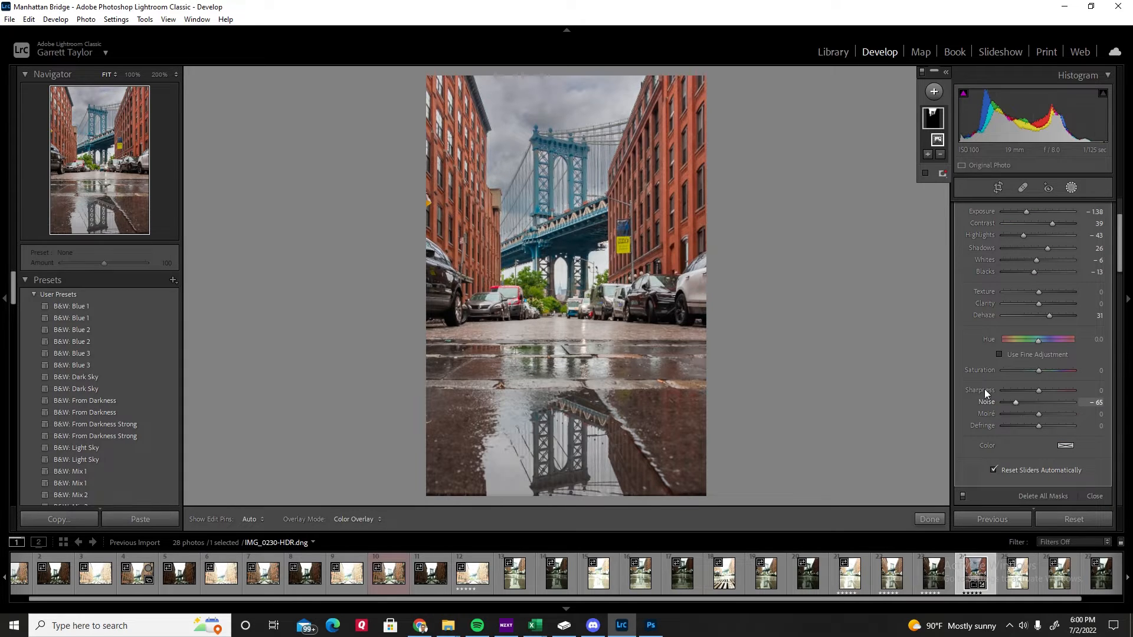
{"action": "left_click", "coordinate": [929, 519]}
- Reopen the sky mask, raise its noise setting to a strong positive value and finish masking
{"action": "left_click", "coordinate": [526, 116]}
{"action": "left_click_drag", "start_coordinate": [548, 283], "coordinate": [556, 255]}
{"action": "left_click_drag", "start_coordinate": [791, 212], "coordinate": [754, 227]}
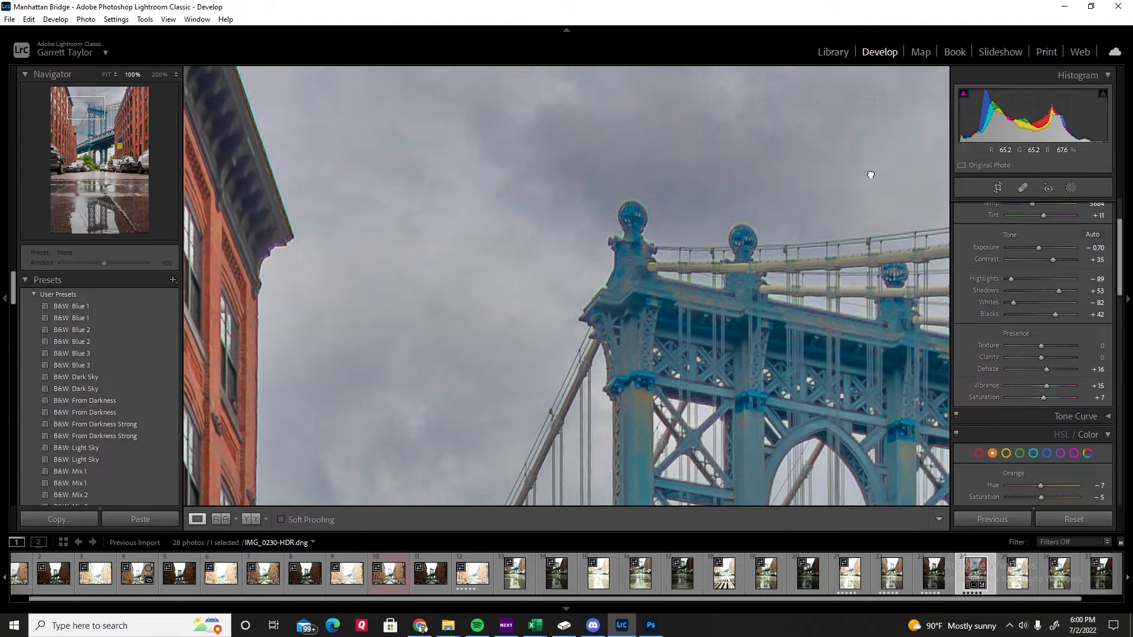
{"action": "left_click_drag", "start_coordinate": [870, 172], "coordinate": [940, 151]}
{"action": "left_click_drag", "start_coordinate": [672, 437], "coordinate": [767, 167]}
{"action": "left_click_drag", "start_coordinate": [735, 255], "coordinate": [663, 267]}
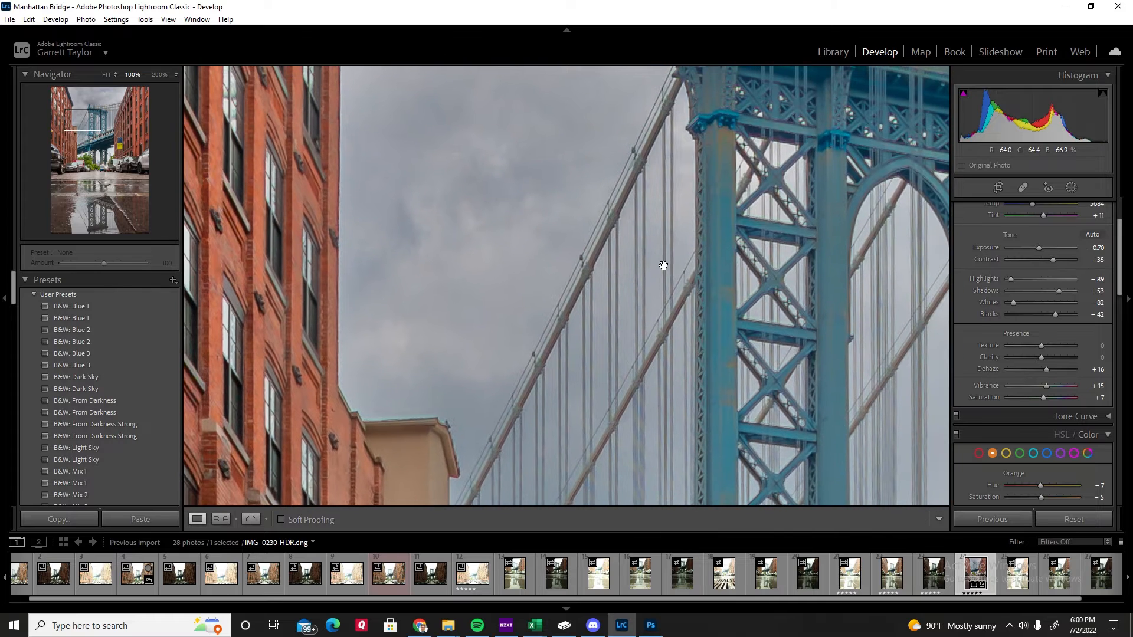
{"action": "left_click", "coordinate": [1070, 187]}
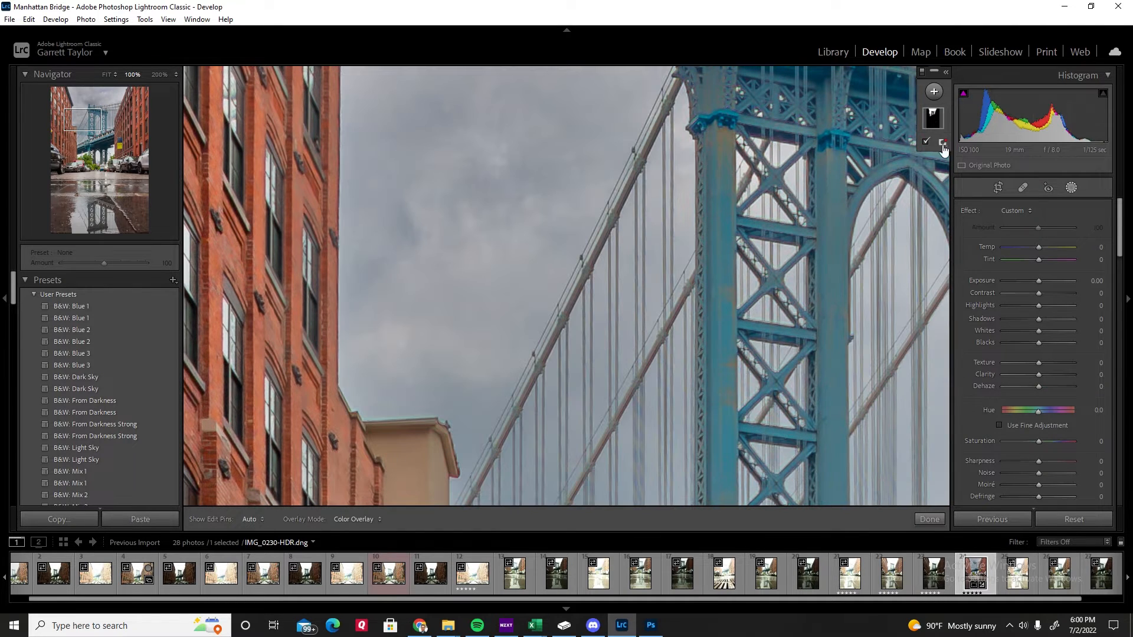
{"action": "left_click", "coordinate": [933, 118]}
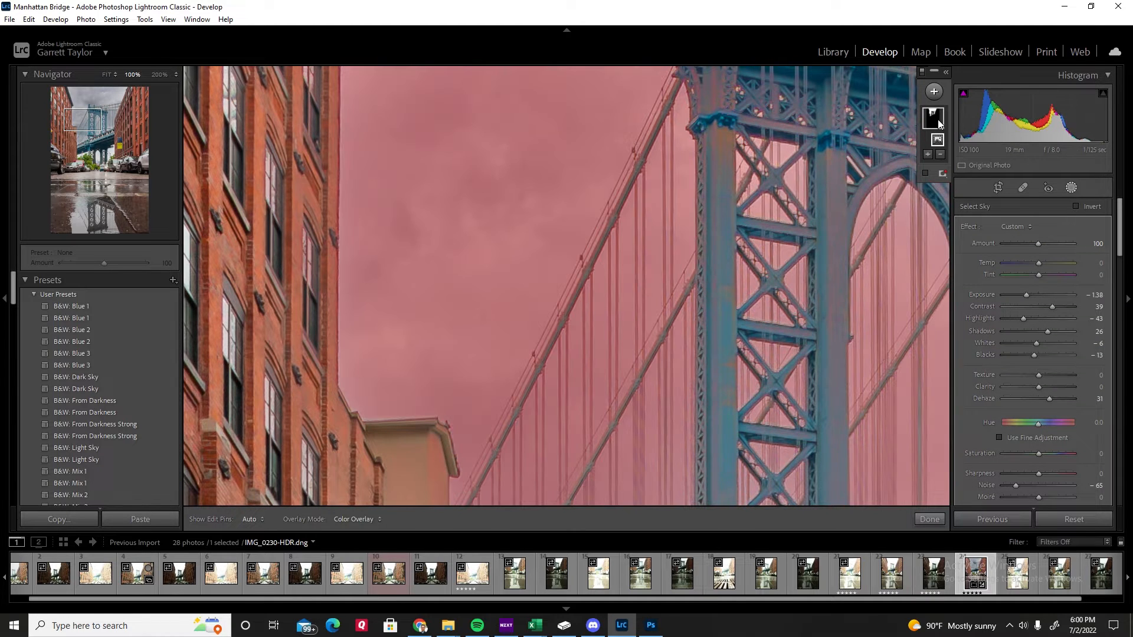
{"action": "scroll", "coordinate": [1024, 469], "scroll_direction": "down", "scroll_amount": 3}
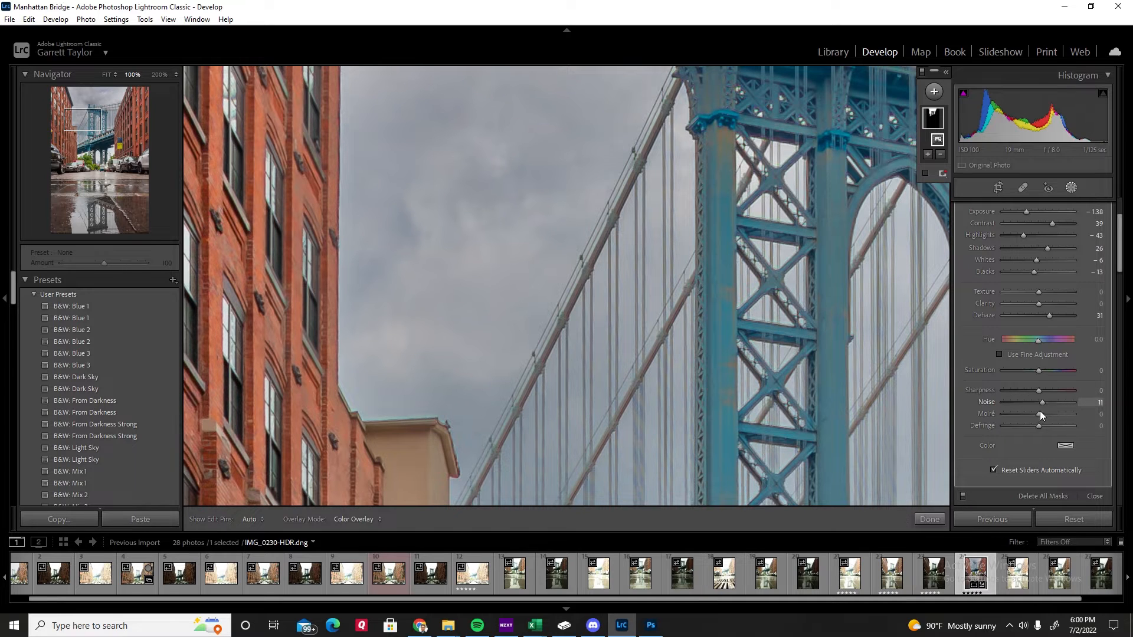
{"action": "left_click_drag", "start_coordinate": [1064, 405], "coordinate": [1066, 405]}
{"action": "left_click", "coordinate": [929, 519]}
{"action": "left_click", "coordinate": [746, 258]}
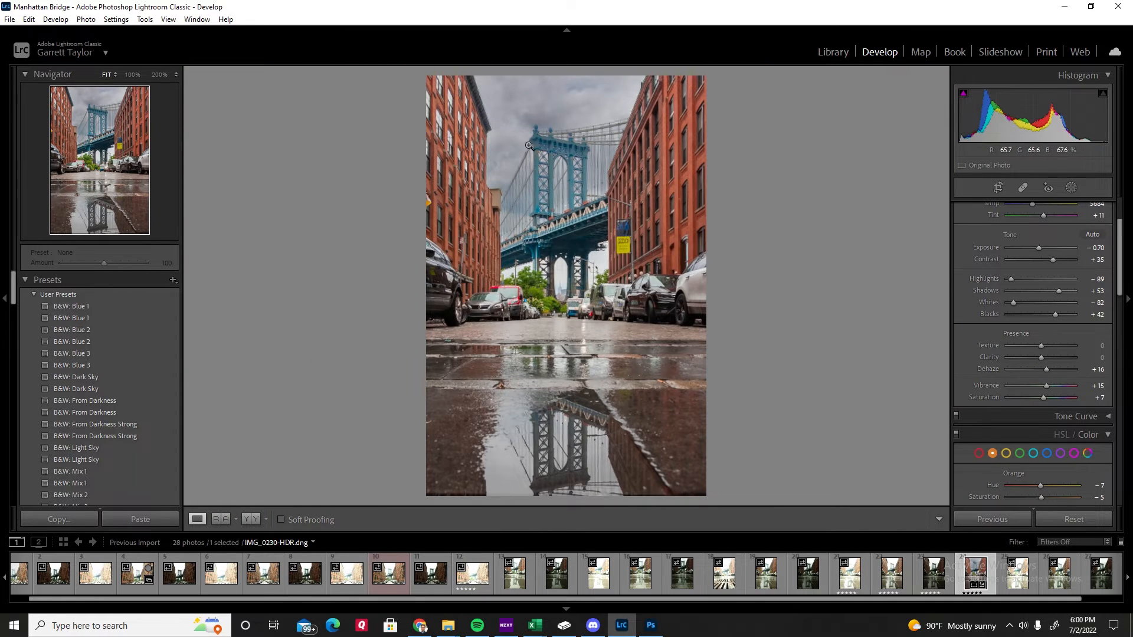
- Add a size 16 brush mask with Auto Mask and paint the sky inside the lower bridge arch and beside the tower
{"action": "left_click", "coordinate": [565, 110]}
{"action": "left_click_drag", "start_coordinate": [541, 330], "coordinate": [579, 192]}
{"action": "left_click_drag", "start_coordinate": [563, 354], "coordinate": [541, 275]}
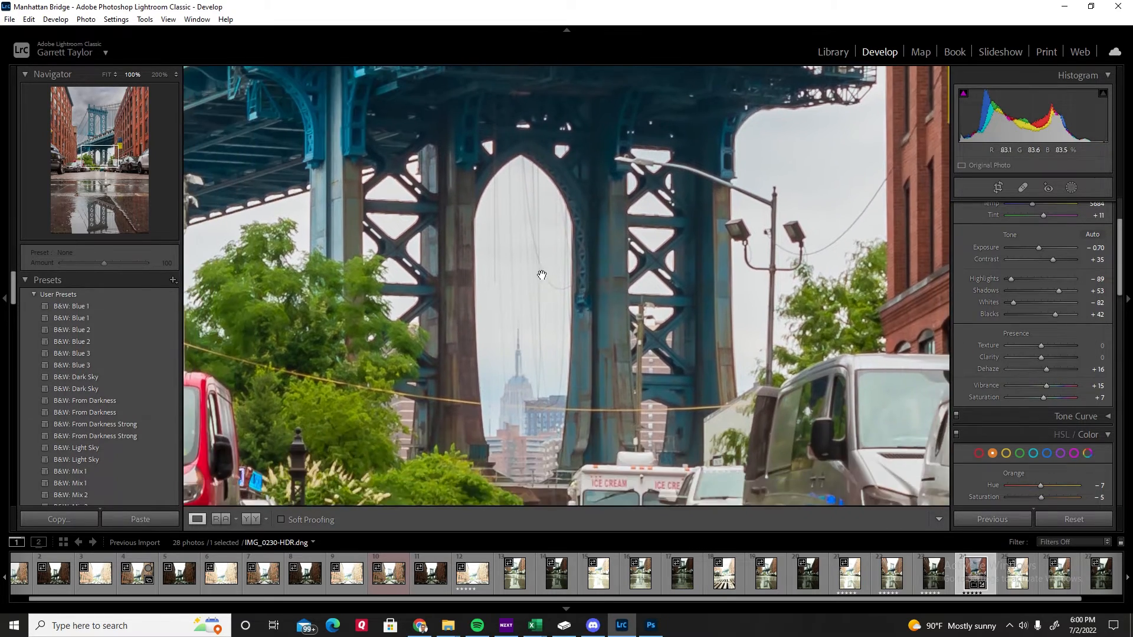
{"action": "left_click", "coordinate": [1071, 187]}
{"action": "left_click", "coordinate": [935, 95]}
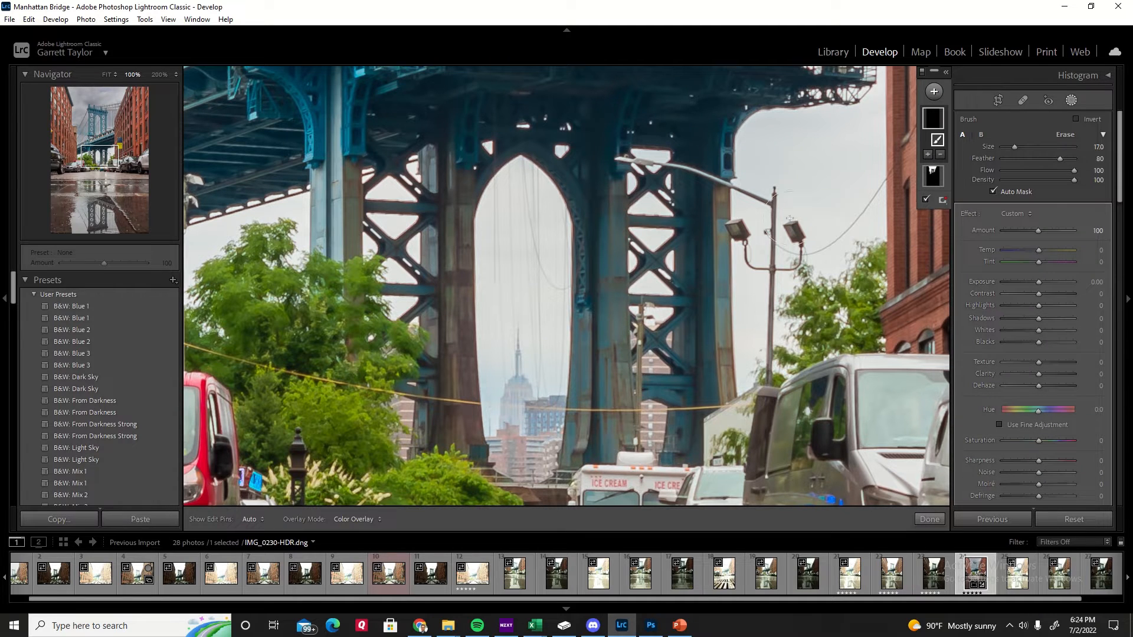
{"action": "key", "text": "bracketleft"}
{"action": "mouse_move", "coordinate": [789, 219]}
{"action": "left_mouse_down"}
{"action": "mouse_move", "coordinate": [787, 193]}
{"action": "mouse_move", "coordinate": [859, 207]}
{"action": "mouse_move", "coordinate": [798, 156]}
{"action": "mouse_move", "coordinate": [771, 191]}
{"action": "mouse_move", "coordinate": [769, 137]}
{"action": "mouse_move", "coordinate": [862, 127]}
{"action": "mouse_move", "coordinate": [853, 223]}
{"action": "mouse_move", "coordinate": [848, 154]}
{"action": "mouse_move", "coordinate": [817, 235]}
{"action": "mouse_move", "coordinate": [766, 285]}
{"action": "mouse_move", "coordinate": [744, 369]}
{"action": "mouse_move", "coordinate": [746, 217]}
{"action": "mouse_move", "coordinate": [758, 294]}
{"action": "mouse_move", "coordinate": [790, 352]}
{"action": "mouse_move", "coordinate": [847, 216]}
{"action": "mouse_move", "coordinate": [869, 112]}
{"action": "mouse_move", "coordinate": [850, 98]}
{"action": "left_mouse_up"}
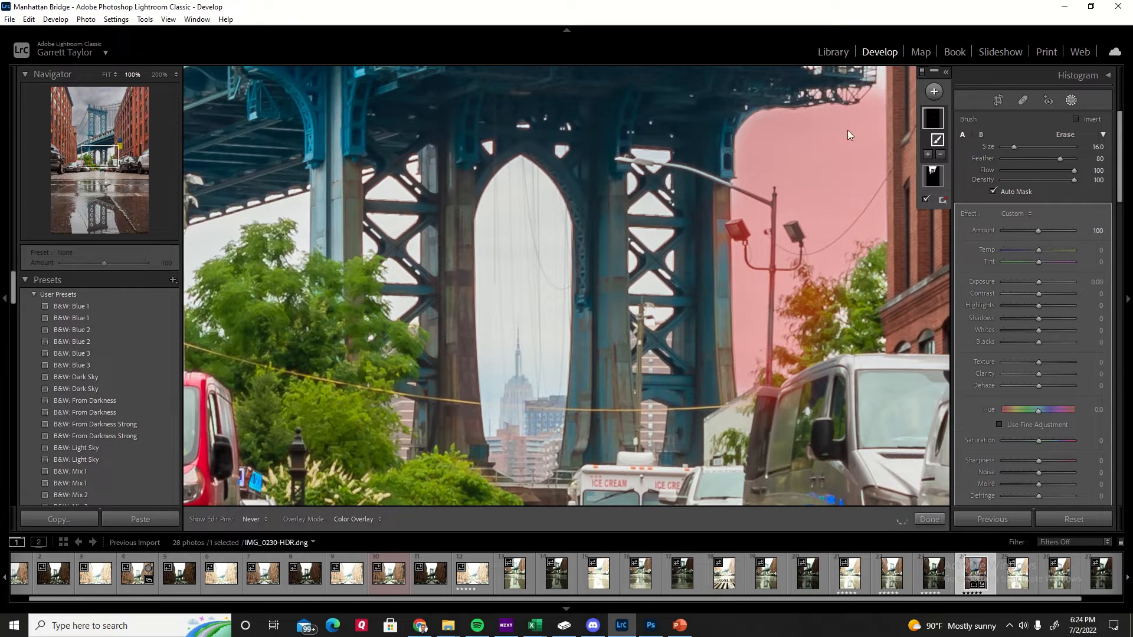
{"action": "mouse_move", "coordinate": [523, 177]}
{"action": "left_mouse_down"}
{"action": "mouse_move", "coordinate": [519, 436]}
{"action": "mouse_move", "coordinate": [498, 331]}
{"action": "mouse_move", "coordinate": [523, 435]}
{"action": "left_mouse_up"}
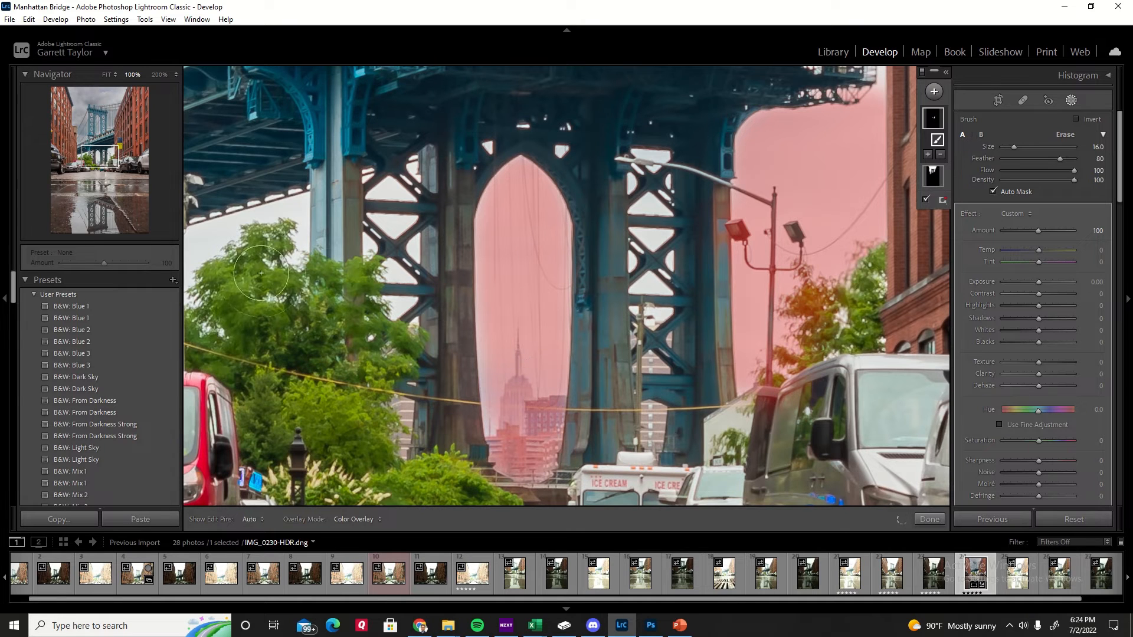
{"action": "left_click", "coordinate": [940, 517]}
{"action": "left_click_drag", "start_coordinate": [393, 221], "coordinate": [508, 260]}
{"action": "left_click", "coordinate": [508, 260]}
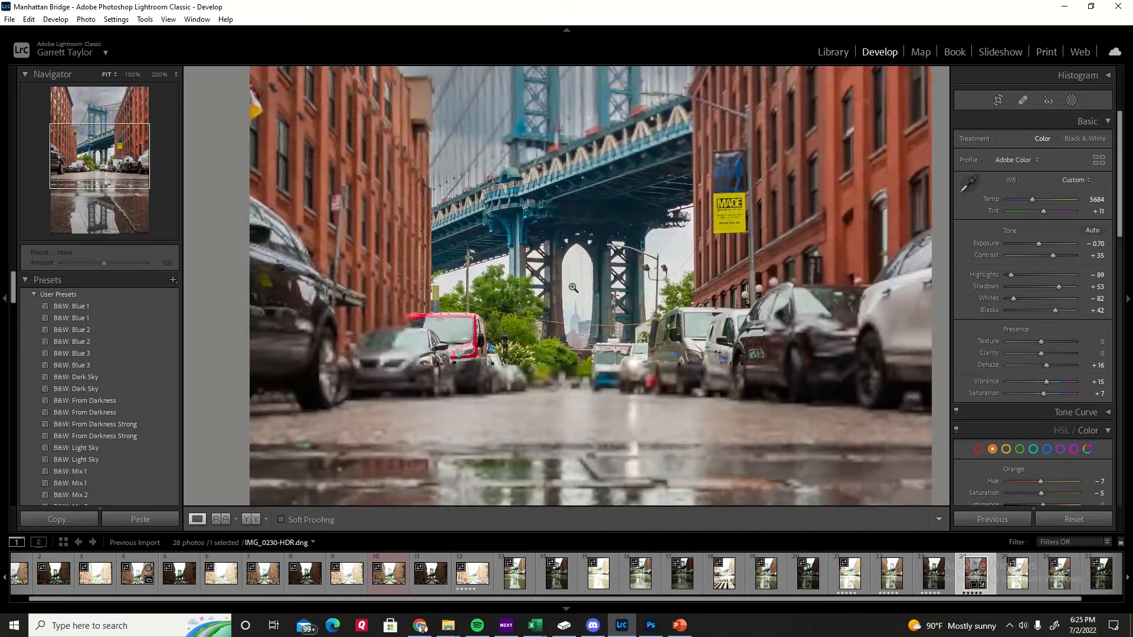
- Reopen the brush mask, reduce the brush size to 4, paint the sky under the deck left of the tower and finish masking
{"action": "left_click", "coordinate": [1071, 100]}
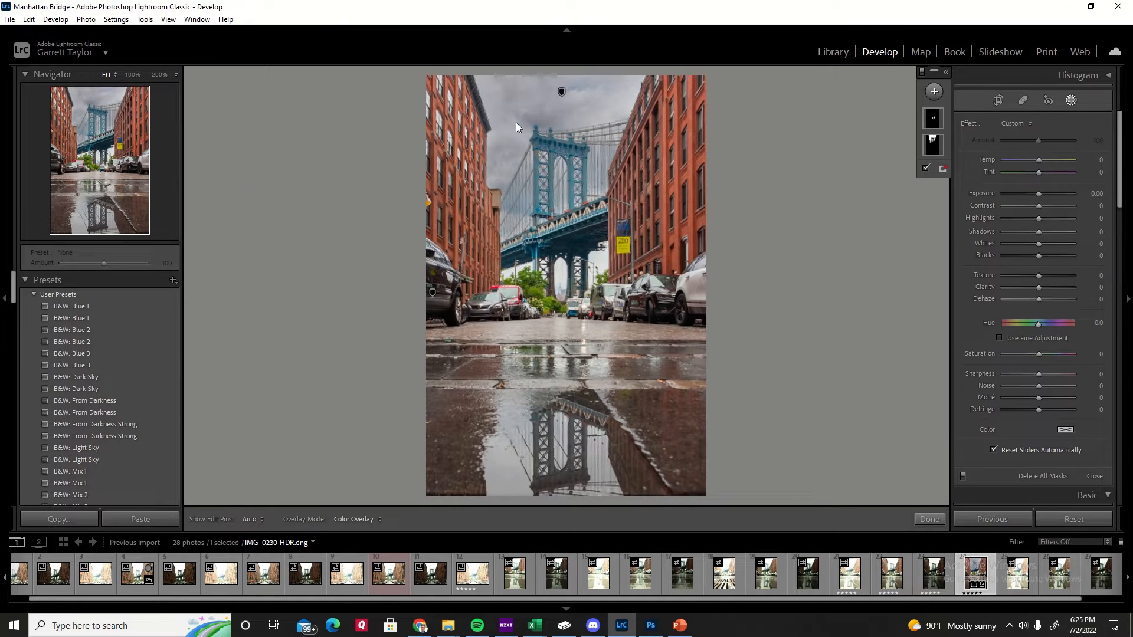
{"action": "left_click", "coordinate": [933, 118]}
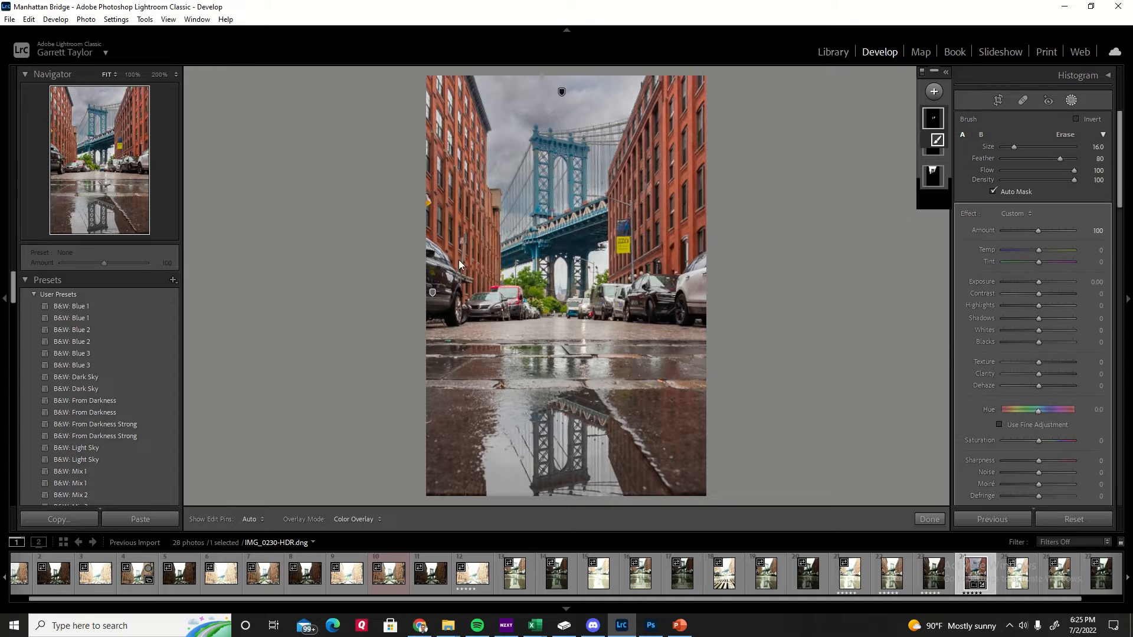
{"action": "scroll", "coordinate": [507, 270], "scroll_direction": "down", "scroll_amount": 4}
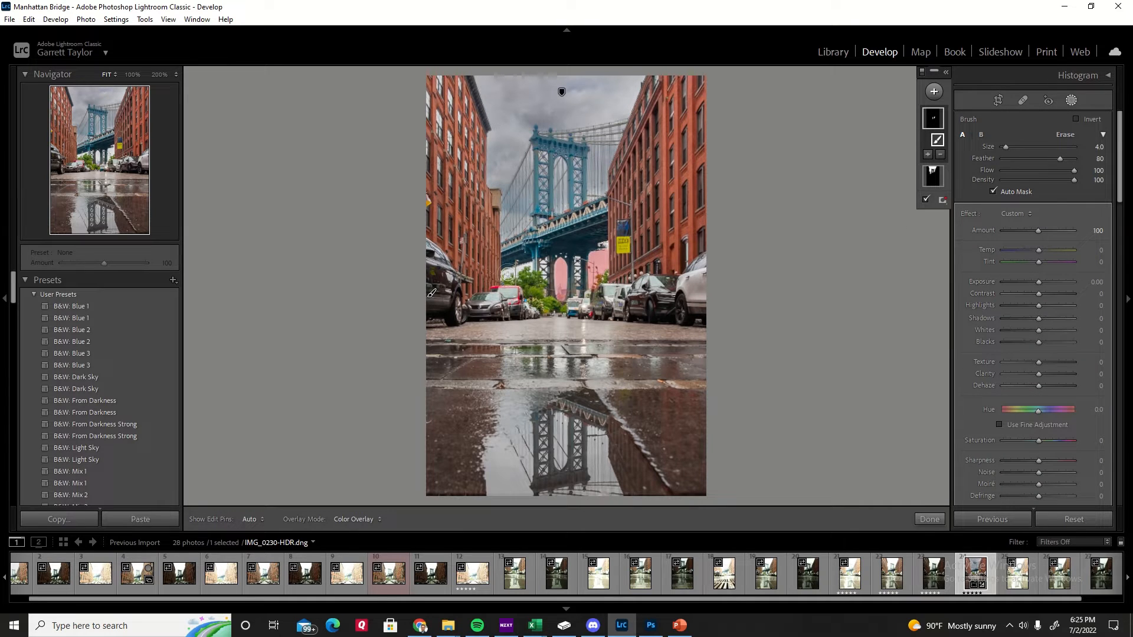
{"action": "key", "text": "h"}
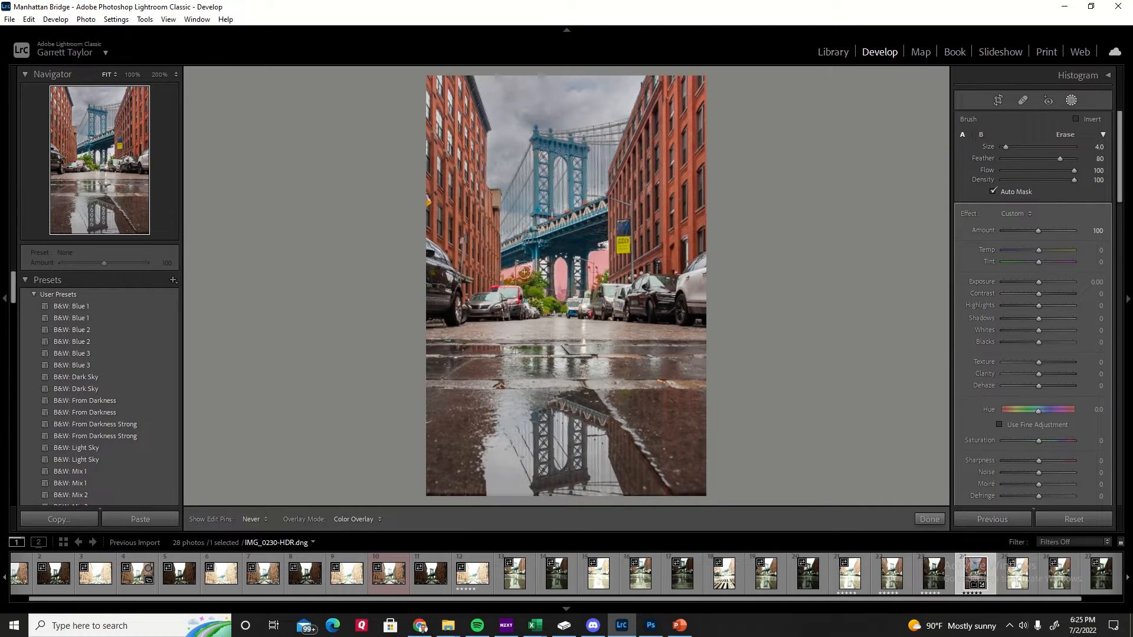
{"action": "key", "text": "h"}
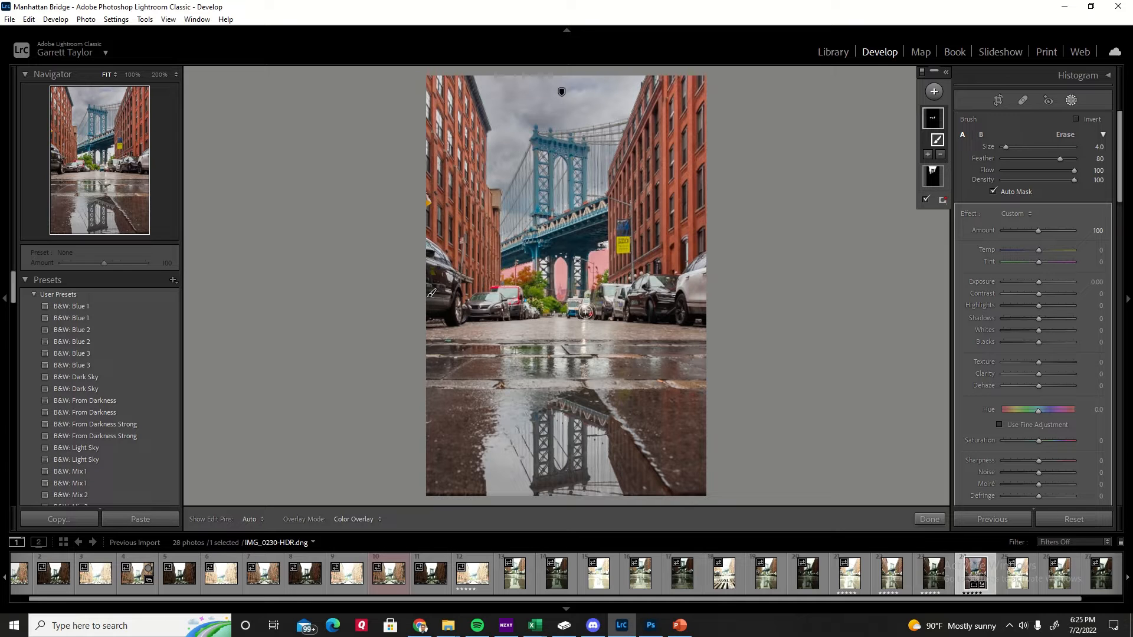
{"action": "left_click", "coordinate": [929, 519]}
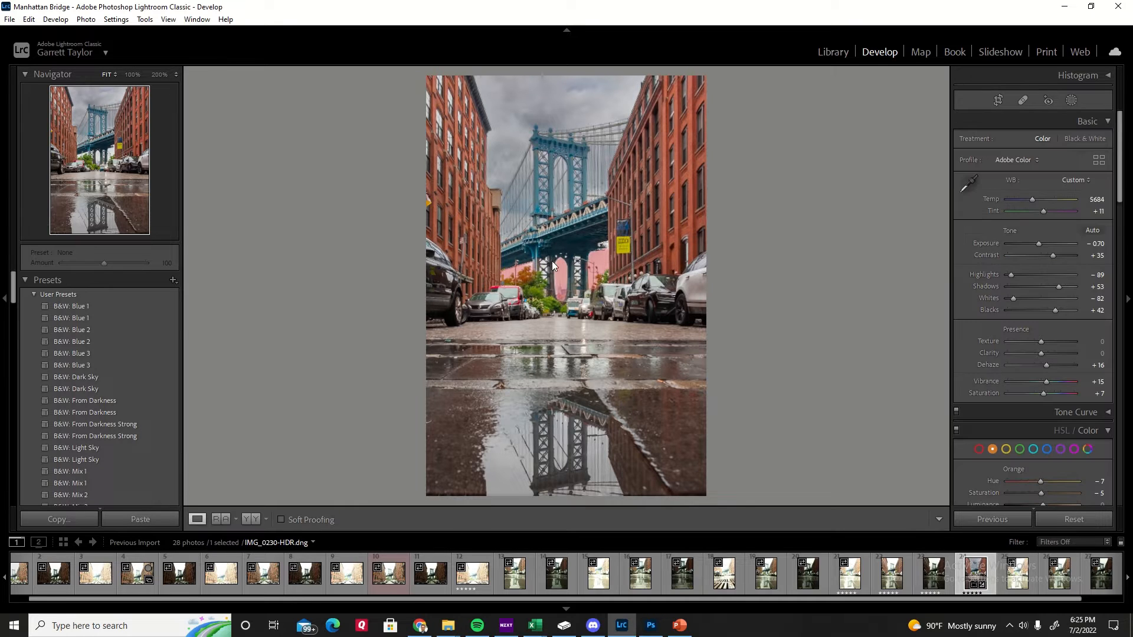
- Reopen the brush mask at close zoom and paint the sky gaps around the platform under the deck's right end at size 7
{"action": "left_click", "coordinate": [558, 273]}
{"action": "left_click_drag", "start_coordinate": [590, 230], "coordinate": [550, 252]}
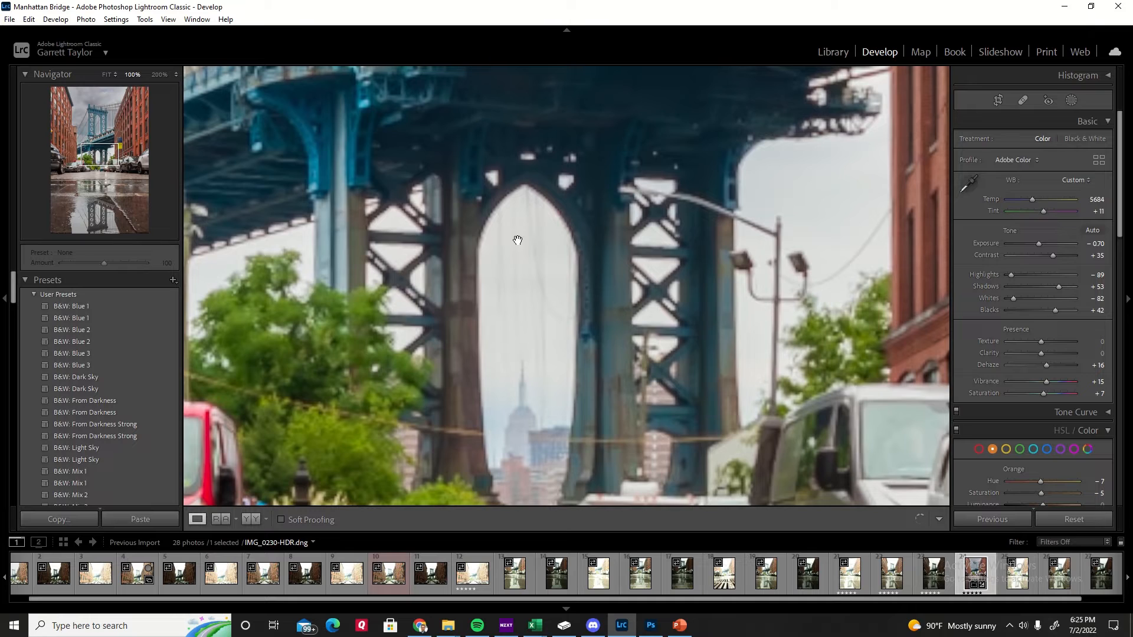
{"action": "left_click", "coordinate": [1071, 100]}
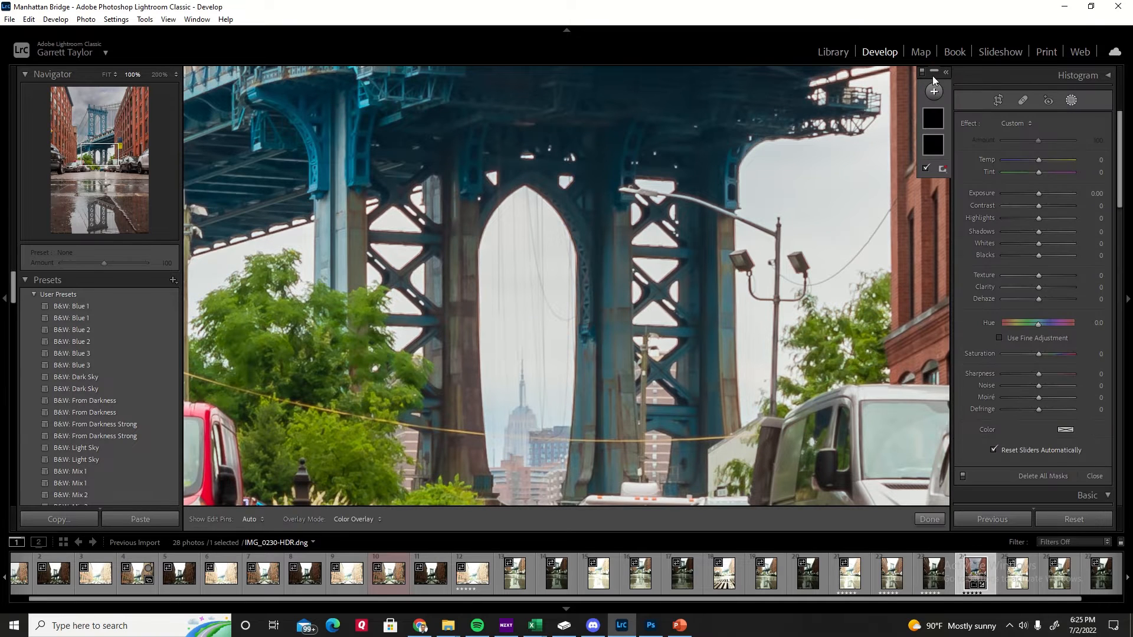
{"action": "left_click", "coordinate": [925, 126]}
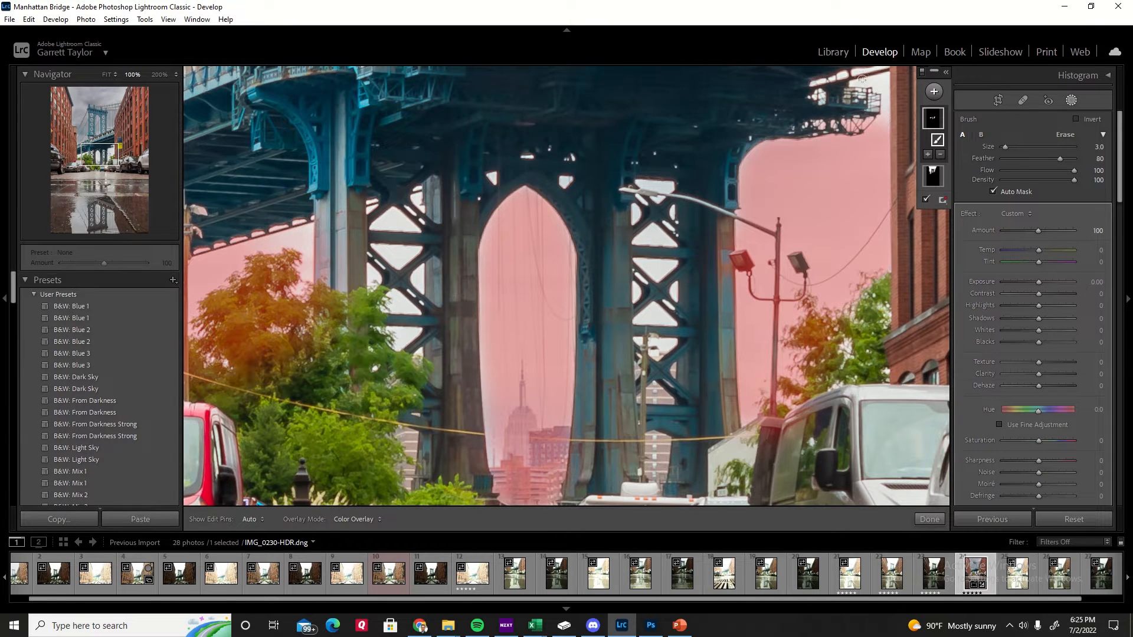
{"action": "key", "text": "h"}
{"action": "left_click_drag", "start_coordinate": [878, 79], "coordinate": [876, 97]}
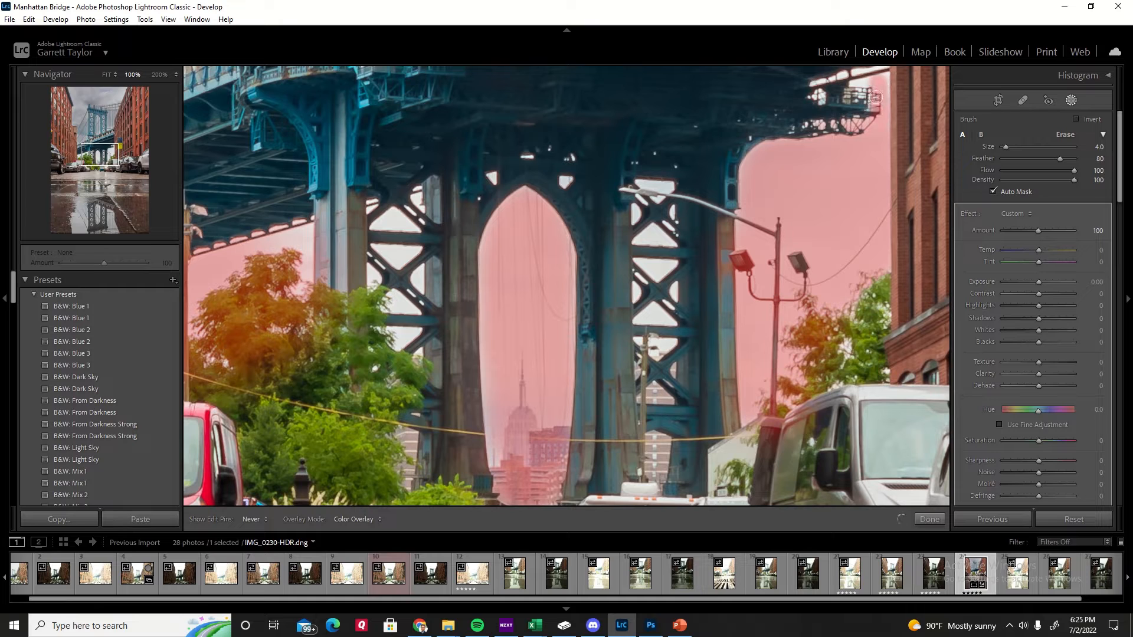
{"action": "key", "text": "h"}
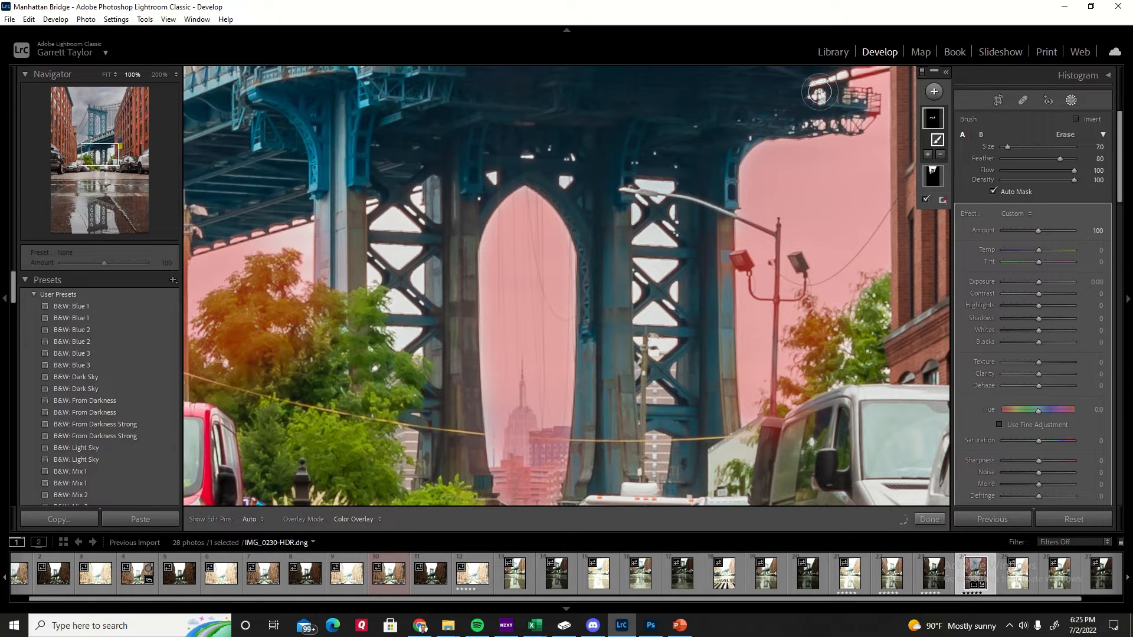
{"action": "mouse_move", "coordinate": [835, 80]}
{"action": "left_mouse_down"}
{"action": "mouse_move", "coordinate": [815, 78]}
{"action": "mouse_move", "coordinate": [814, 98]}
{"action": "left_mouse_up"}
- Paint the small sky gaps beside the arch top and in the left tower leg's lattice with a size 6 brush
{"action": "key", "text": "["}
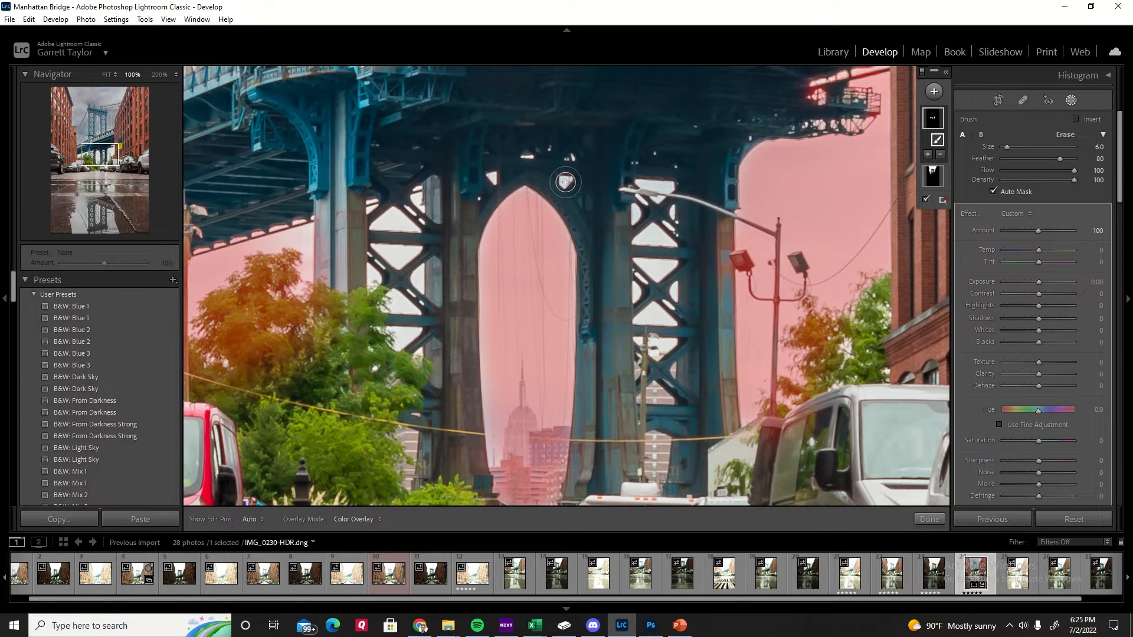
{"action": "mouse_move", "coordinate": [544, 183]}
{"action": "left_mouse_down"}
{"action": "mouse_move", "coordinate": [490, 174]}
{"action": "mouse_move", "coordinate": [377, 219]}
{"action": "left_mouse_up"}
{"action": "key", "text": "]"}
{"action": "mouse_move", "coordinate": [388, 211]}
{"action": "left_mouse_down"}
{"action": "mouse_move", "coordinate": [407, 222]}
{"action": "mouse_move", "coordinate": [377, 223]}
{"action": "mouse_move", "coordinate": [403, 258]}
{"action": "mouse_move", "coordinate": [380, 248]}
{"action": "mouse_move", "coordinate": [381, 284]}
{"action": "left_mouse_up"}
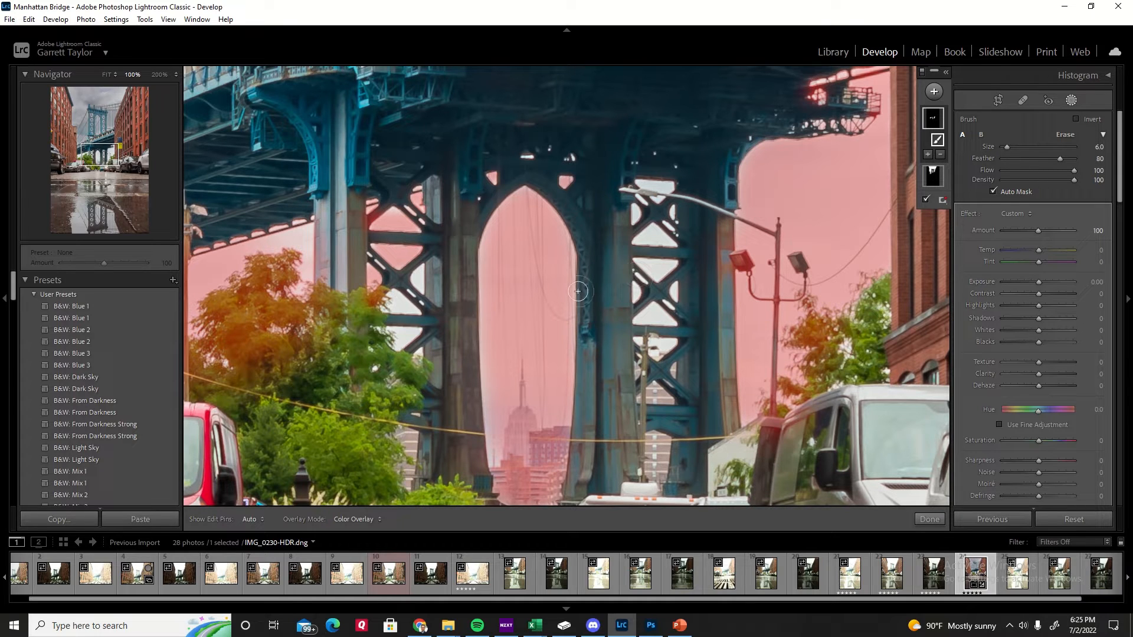
- Add the openings in the right tower leg's lattice to the brush mask, from the streetlight arm down to the lower braces
{"action": "mouse_move", "coordinate": [670, 263]}
{"action": "left_mouse_down"}
{"action": "mouse_move", "coordinate": [663, 265]}
{"action": "mouse_move", "coordinate": [644, 263]}
{"action": "mouse_move", "coordinate": [673, 243]}
{"action": "mouse_move", "coordinate": [640, 240]}
{"action": "mouse_move", "coordinate": [660, 232]}
{"action": "mouse_move", "coordinate": [668, 239]}
{"action": "mouse_move", "coordinate": [644, 237]}
{"action": "left_mouse_up"}
{"action": "mouse_move", "coordinate": [659, 196]}
{"action": "left_mouse_down"}
{"action": "mouse_move", "coordinate": [666, 187]}
{"action": "mouse_move", "coordinate": [660, 198]}
{"action": "mouse_move", "coordinate": [646, 188]}
{"action": "mouse_move", "coordinate": [634, 217]}
{"action": "mouse_move", "coordinate": [674, 218]}
{"action": "left_mouse_up"}
{"action": "mouse_move", "coordinate": [680, 286]}
{"action": "left_mouse_down"}
{"action": "mouse_move", "coordinate": [672, 320]}
{"action": "mouse_move", "coordinate": [641, 318]}
{"action": "mouse_move", "coordinate": [658, 312]}
{"action": "mouse_move", "coordinate": [638, 296]}
{"action": "left_mouse_up"}
{"action": "left_click_drag", "start_coordinate": [669, 342], "coordinate": [645, 341]}
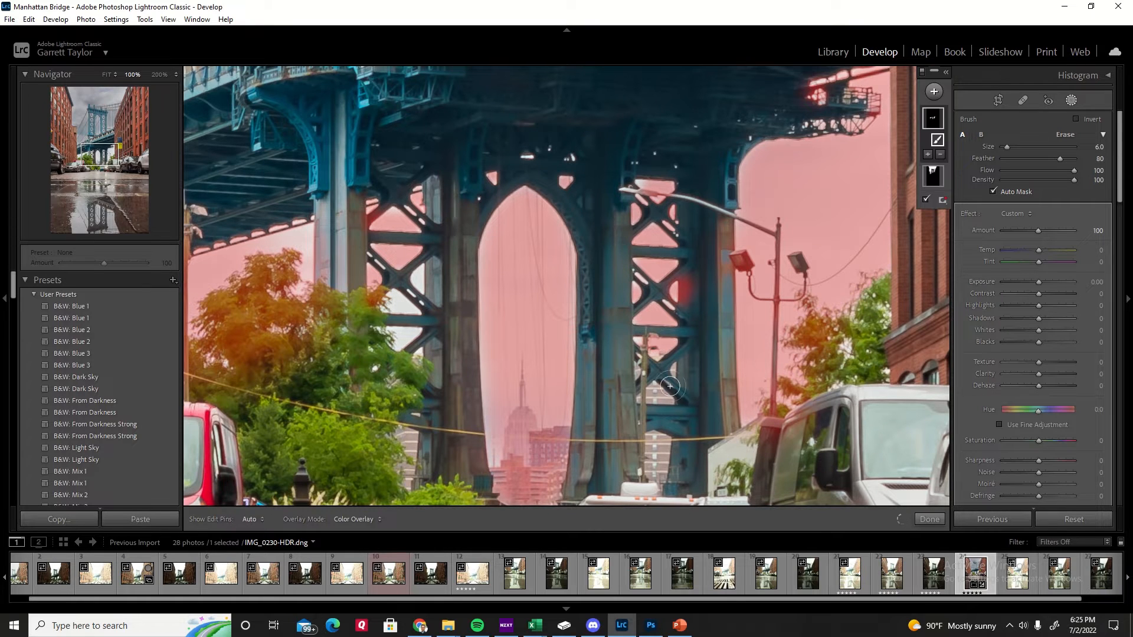
{"action": "left_click_drag", "start_coordinate": [673, 394], "coordinate": [644, 392]}
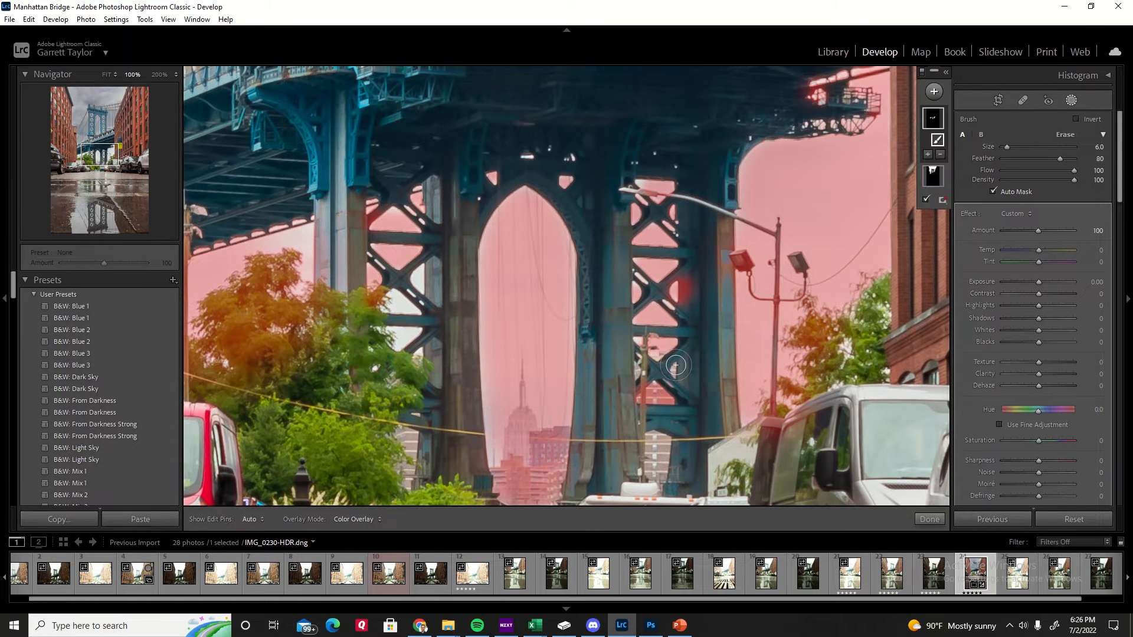
{"action": "key", "text": "h"}
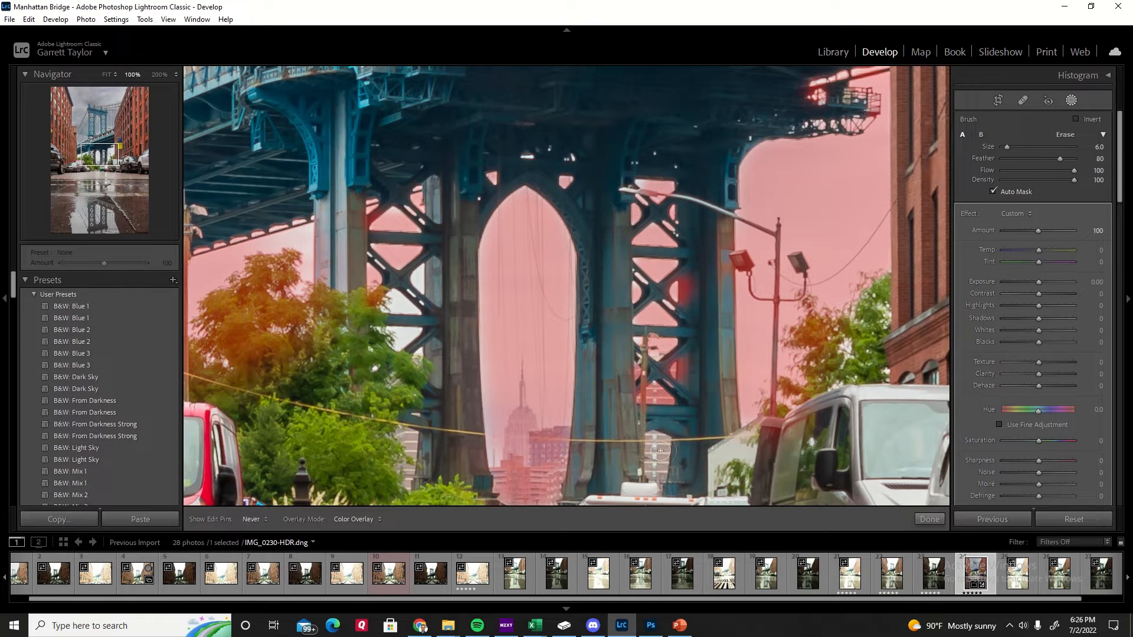
- Paint the background gaps beside and through the left tree, the sky under the left deck, and the gaps in the right tree
{"action": "mouse_move", "coordinate": [400, 472]}
{"action": "left_mouse_down"}
{"action": "mouse_move", "coordinate": [407, 479]}
{"action": "mouse_move", "coordinate": [412, 441]}
{"action": "mouse_move", "coordinate": [400, 433]}
{"action": "left_mouse_up"}
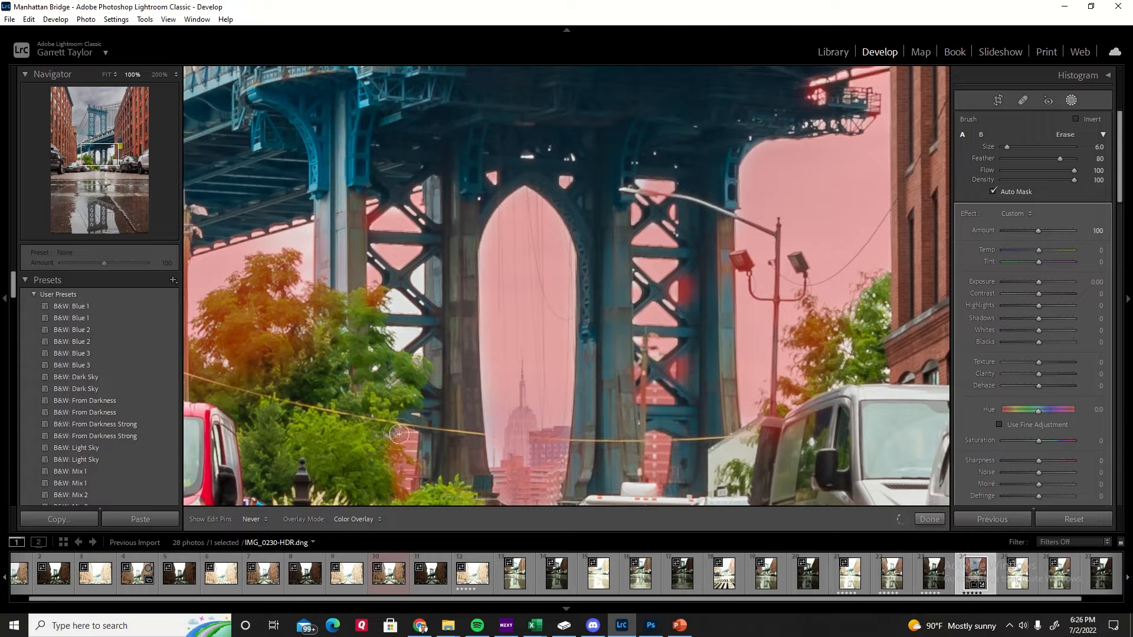
{"action": "mouse_move", "coordinate": [386, 352]}
{"action": "left_mouse_down"}
{"action": "mouse_move", "coordinate": [414, 331]}
{"action": "mouse_move", "coordinate": [375, 333]}
{"action": "mouse_move", "coordinate": [413, 308]}
{"action": "mouse_move", "coordinate": [384, 304]}
{"action": "mouse_move", "coordinate": [407, 308]}
{"action": "mouse_move", "coordinate": [422, 271]}
{"action": "left_mouse_up"}
{"action": "mouse_move", "coordinate": [294, 258]}
{"action": "left_mouse_down"}
{"action": "mouse_move", "coordinate": [298, 292]}
{"action": "mouse_move", "coordinate": [303, 240]}
{"action": "mouse_move", "coordinate": [242, 256]}
{"action": "left_mouse_up"}
{"action": "left_click_drag", "start_coordinate": [313, 228], "coordinate": [191, 348]}
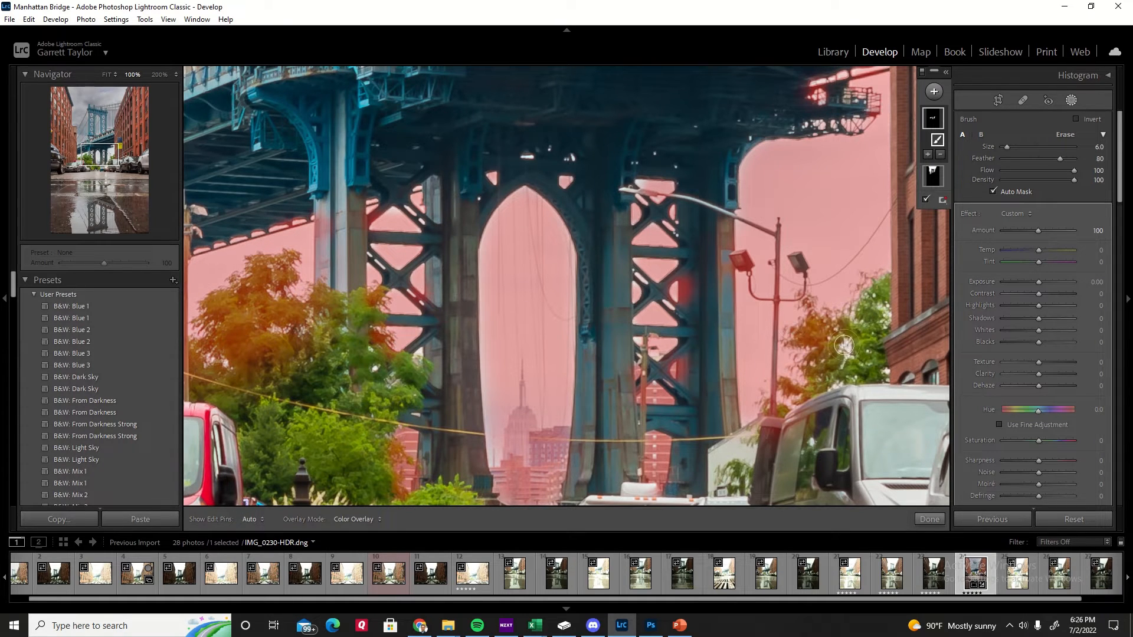
{"action": "left_click", "coordinate": [886, 369]}
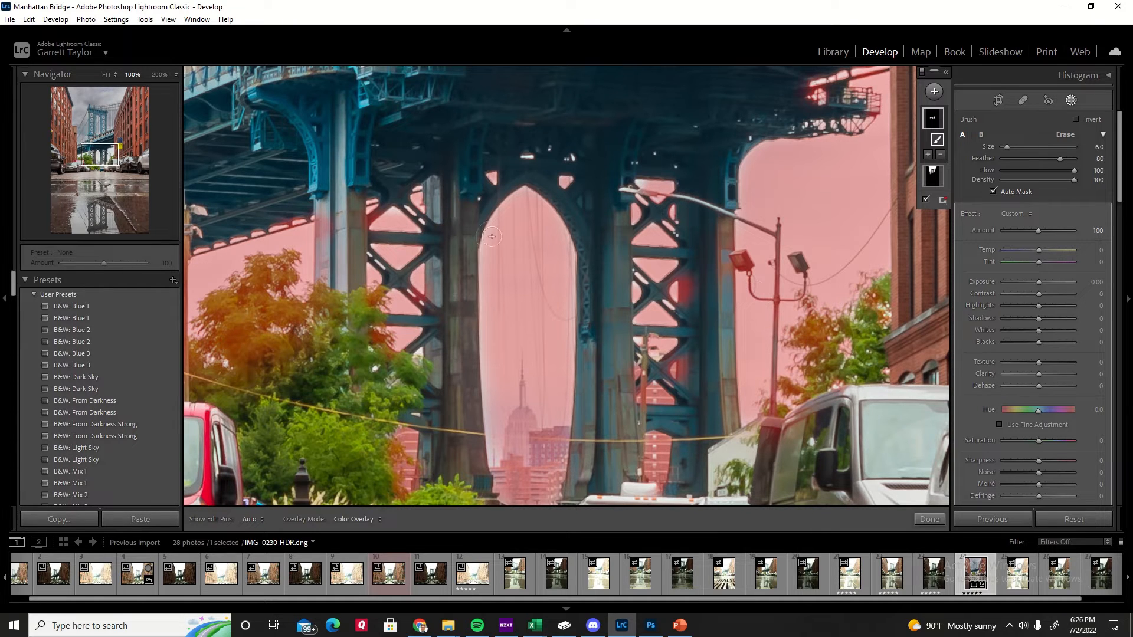
- Add the tiny sky openings above the arch and at the top of the right lattice with a smaller brush, and finish masking
{"action": "left_click", "coordinate": [643, 185]}
{"action": "scroll", "coordinate": [529, 161], "scroll_direction": "down", "scroll_amount": 2}
{"action": "left_click", "coordinate": [528, 158]}
{"action": "left_click", "coordinate": [572, 159]}
{"action": "left_click", "coordinate": [930, 519]}
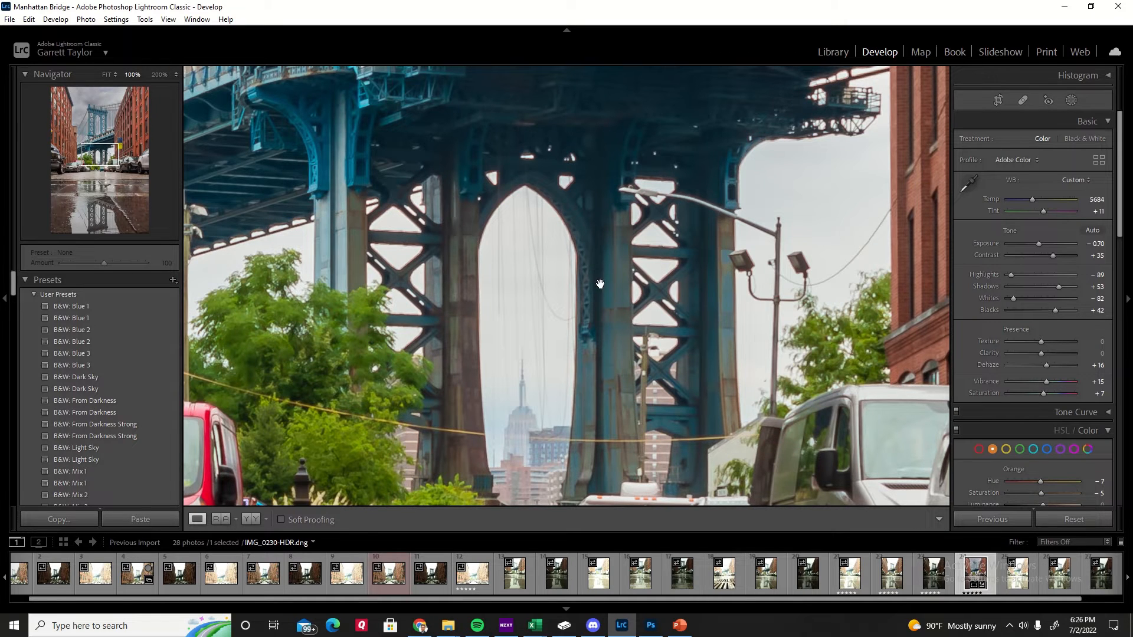
- Set the brush mask's amount to 108, exposure to -0.91, contrast to 26 and highlights to -31, and finish masking
{"action": "left_click", "coordinate": [539, 289]}
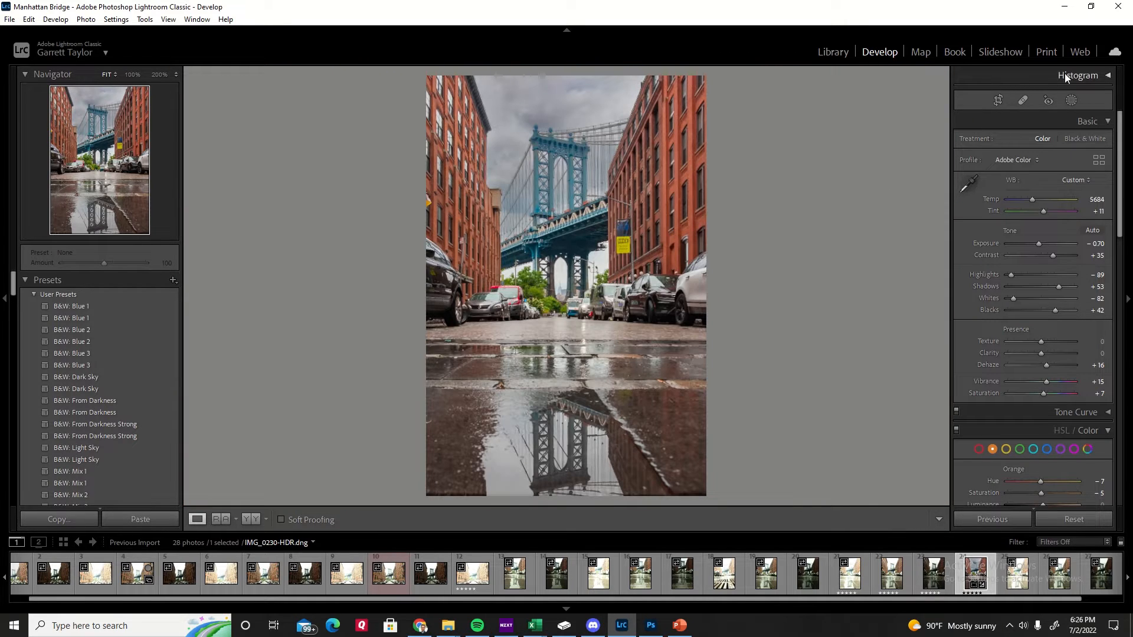
{"action": "left_click", "coordinate": [1070, 100]}
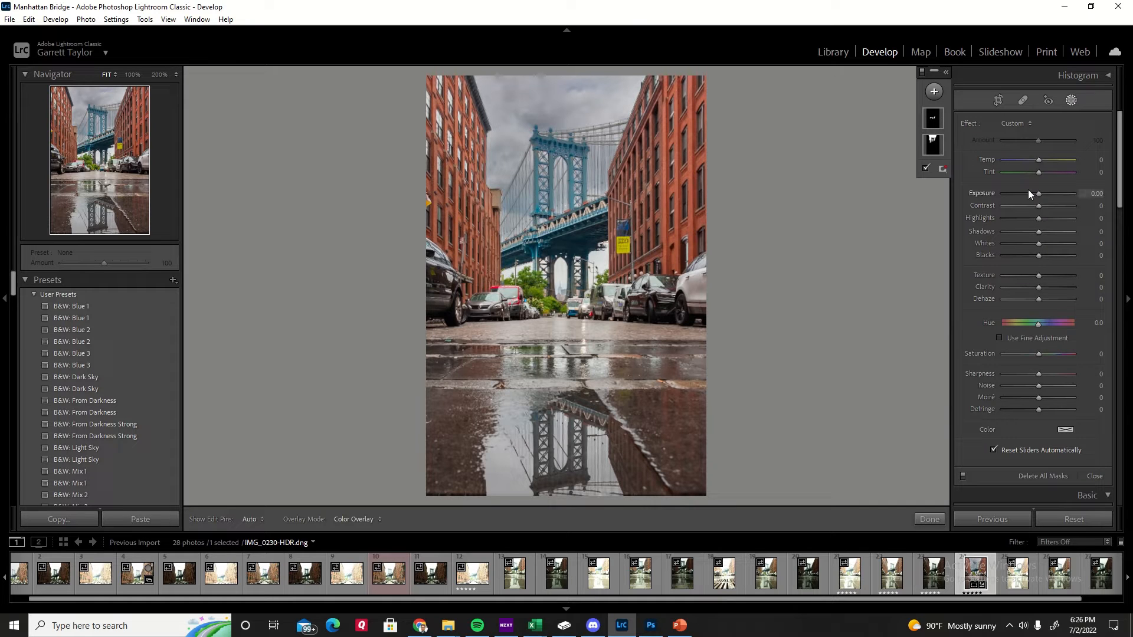
{"action": "left_click_drag", "start_coordinate": [1030, 194], "coordinate": [1032, 195]}
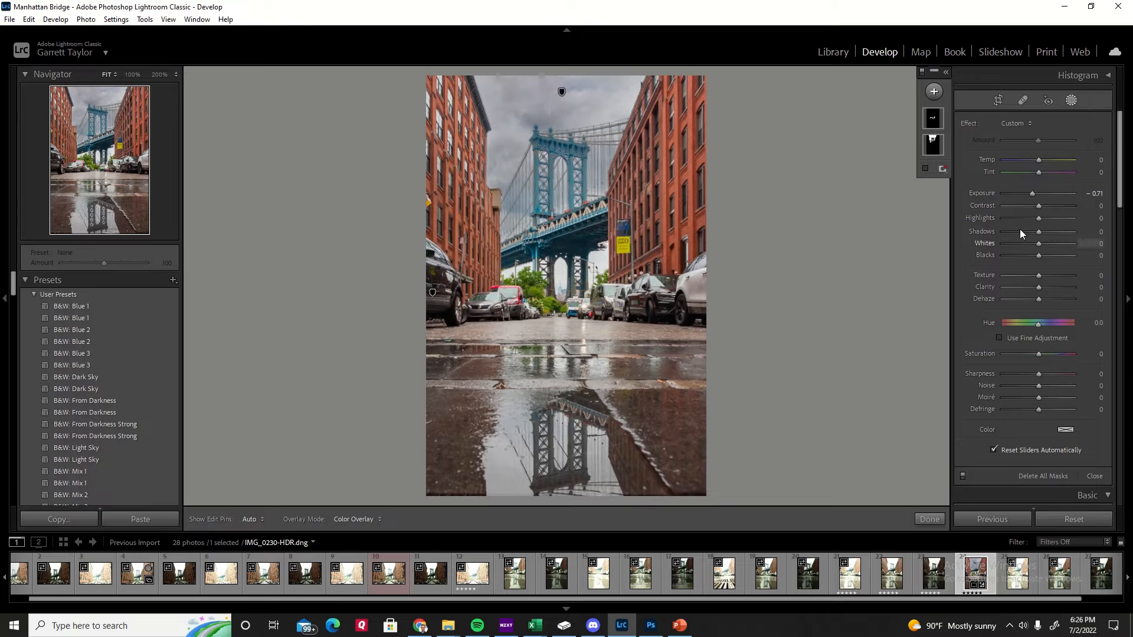
{"action": "left_click", "coordinate": [935, 120]}
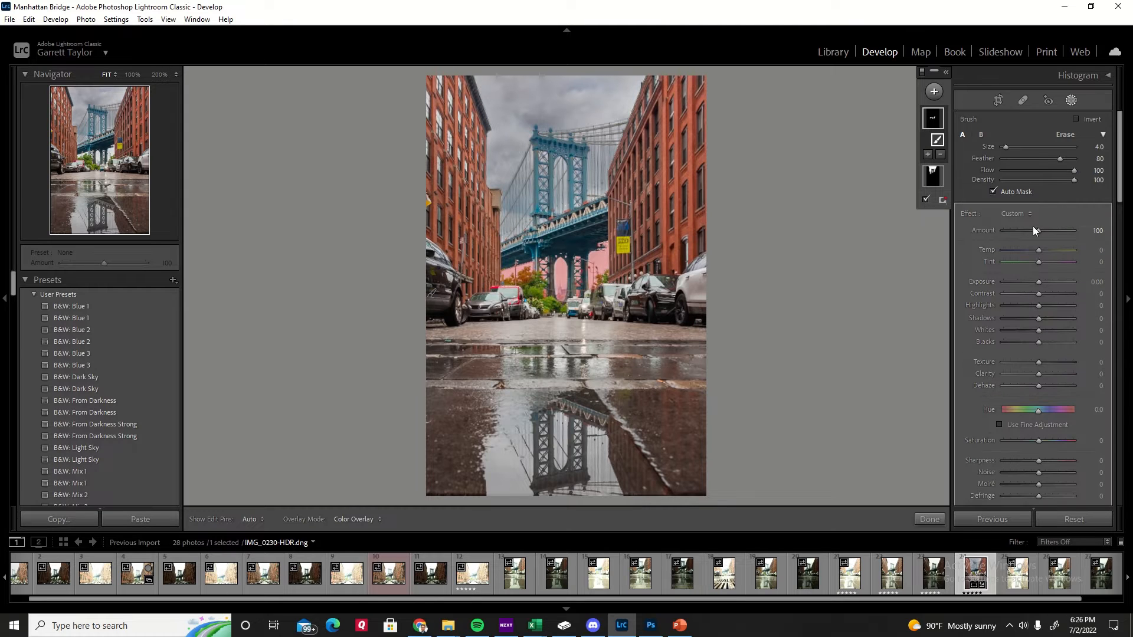
{"action": "mouse_move", "coordinate": [1037, 229]}
{"action": "left_mouse_down"}
{"action": "mouse_move", "coordinate": [1025, 231]}
{"action": "mouse_move", "coordinate": [1040, 231]}
{"action": "left_mouse_up"}
{"action": "left_click_drag", "start_coordinate": [1038, 287], "coordinate": [1077, 308]}
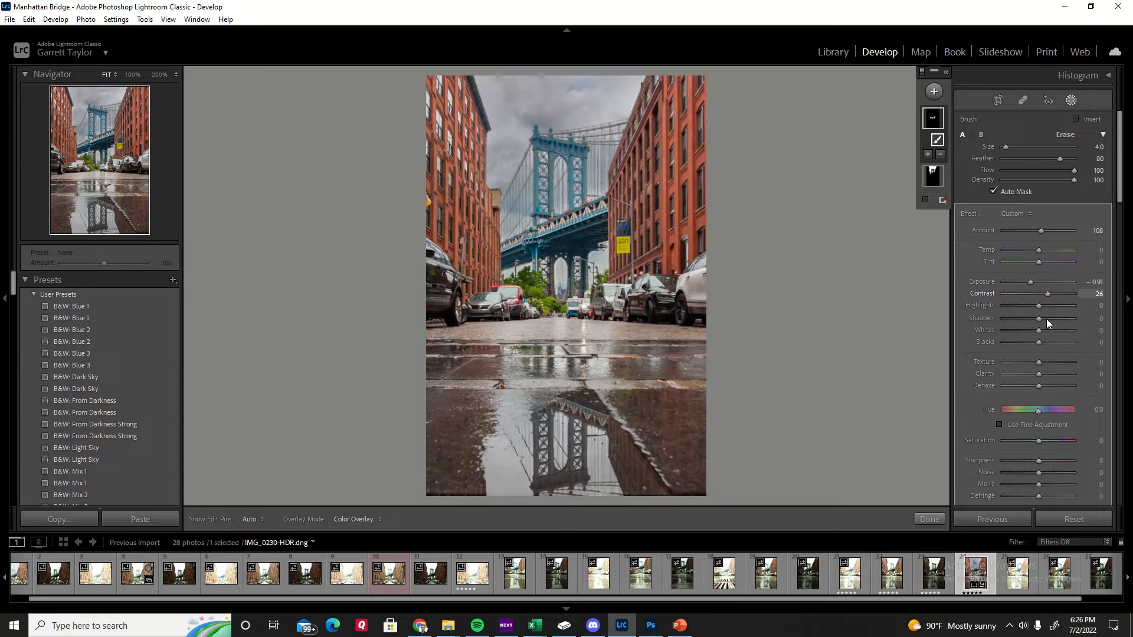
{"action": "left_click_drag", "start_coordinate": [1036, 305], "coordinate": [1027, 307]}
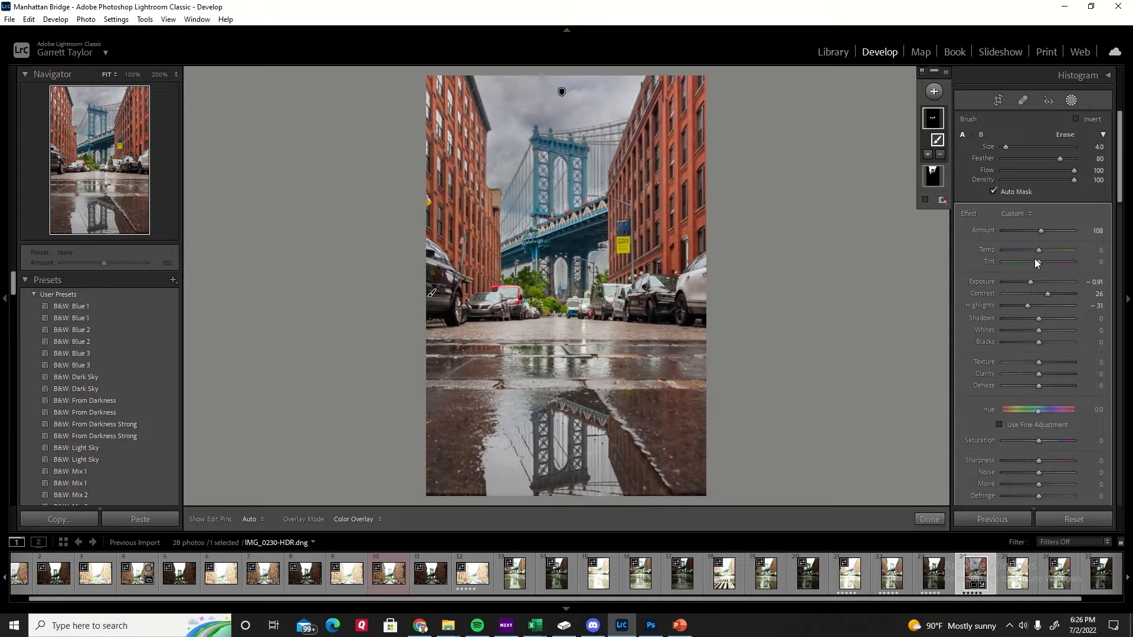
{"action": "left_click", "coordinate": [929, 519]}
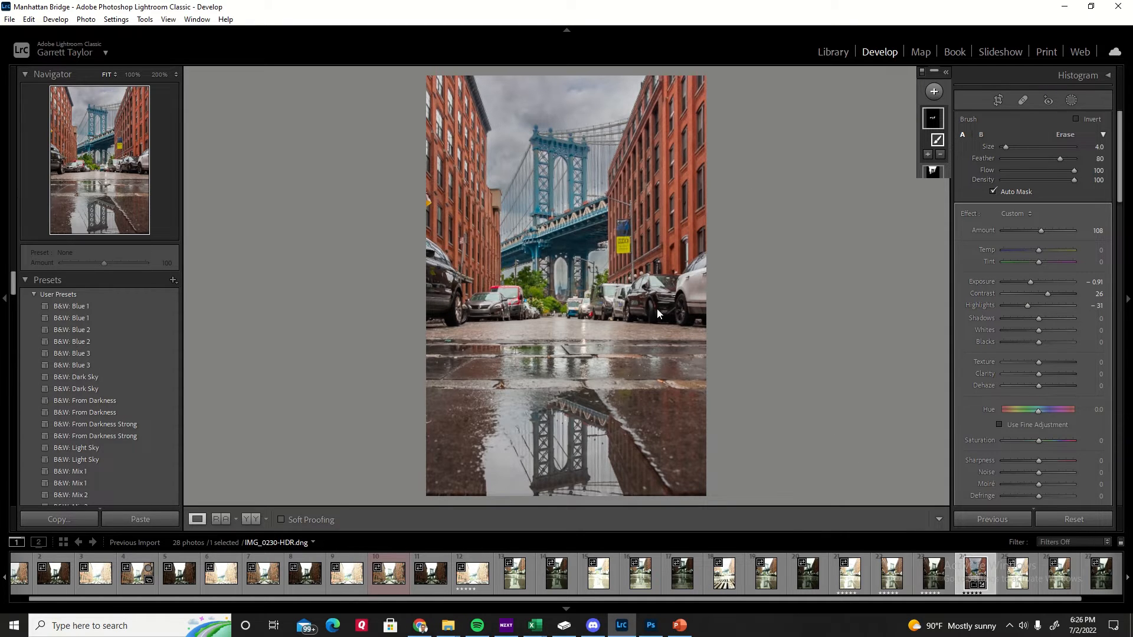
- Inspect the masked sky and its edges around the lower bridge arch at 100% and in the full view
{"action": "left_click", "coordinate": [553, 268]}
{"action": "left_click_drag", "start_coordinate": [567, 270], "coordinate": [569, 305]}
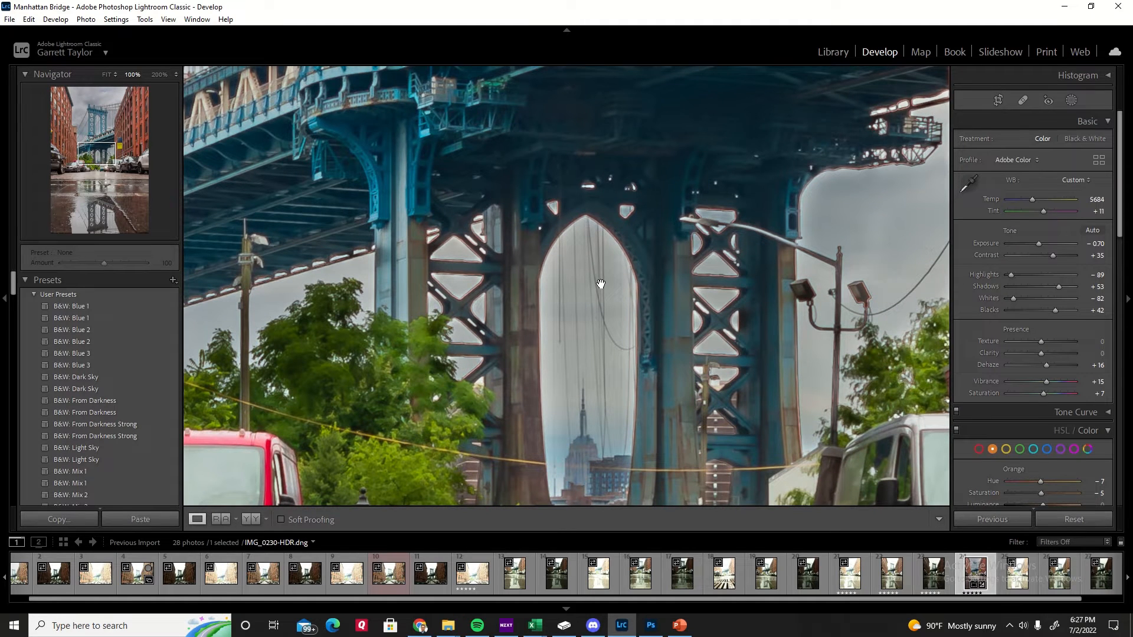
{"action": "left_click_drag", "start_coordinate": [600, 285], "coordinate": [592, 252]}
{"action": "left_click", "coordinate": [591, 252]}
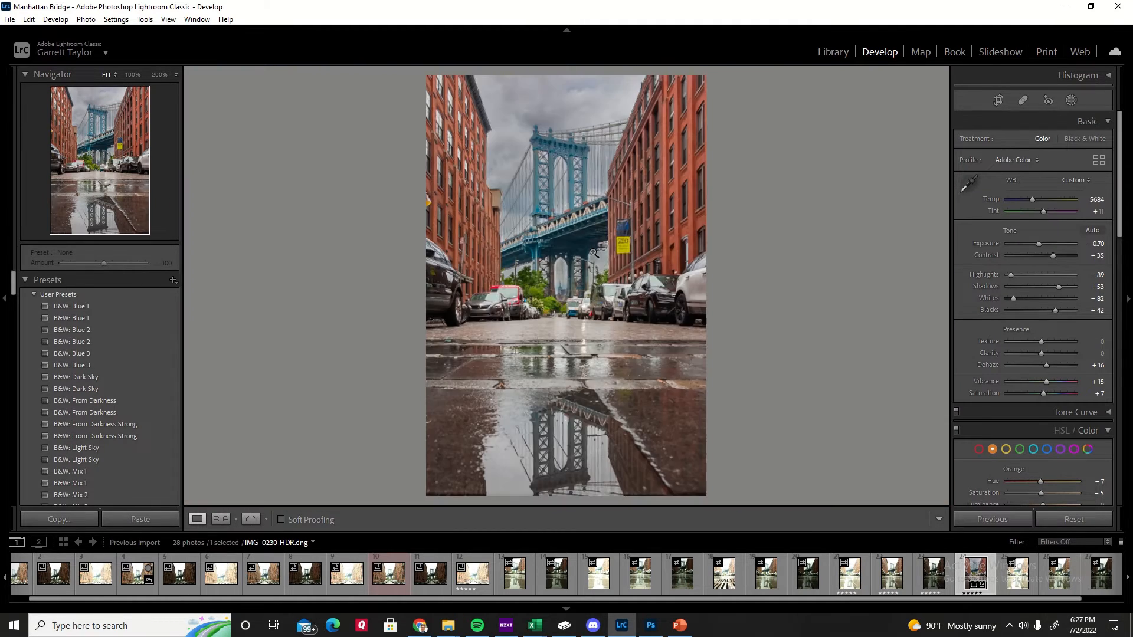
{"action": "left_click", "coordinate": [593, 252]}
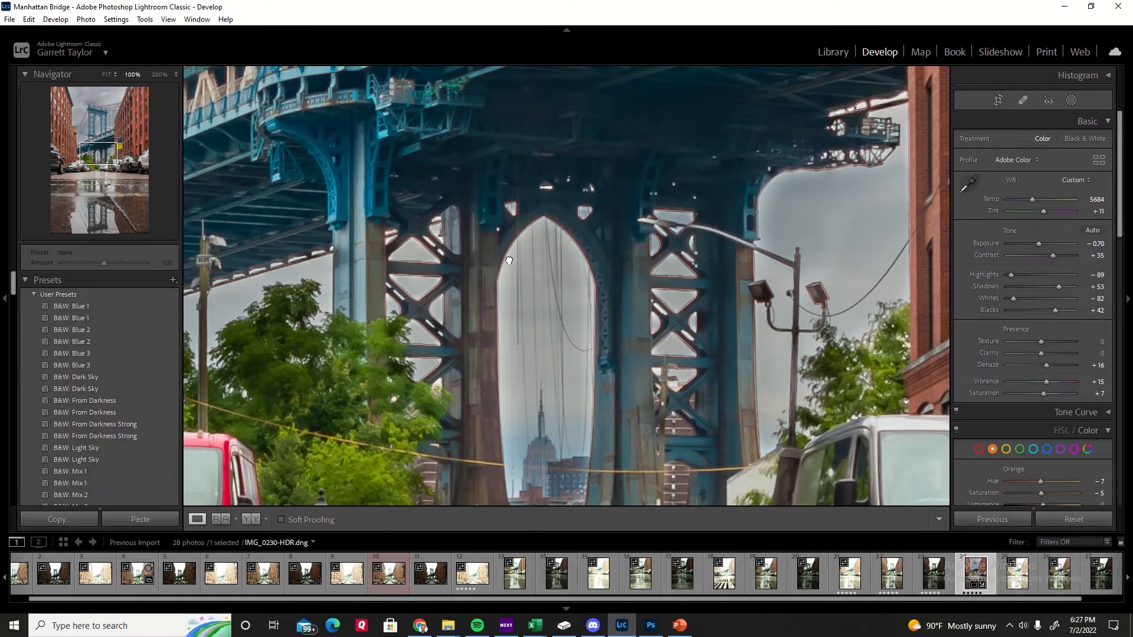
- Undo the brush mask's highlights, contrast, exposure and amount changes, and redo all four to compare the sky under the bridge
{"action": "key", "text": "ctrl+z"}
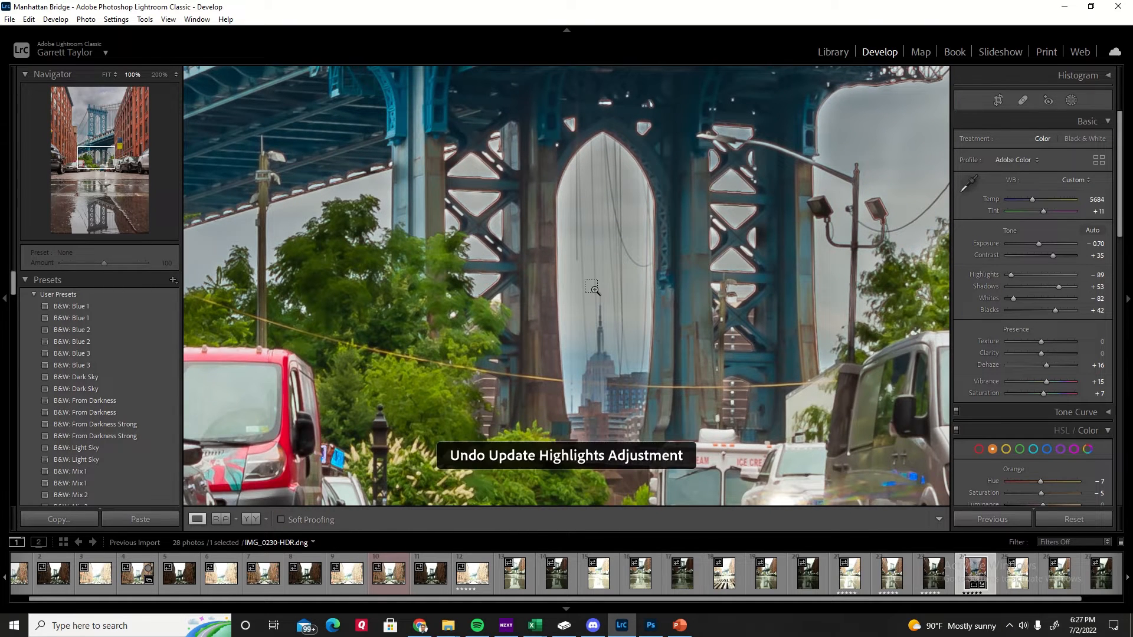
{"action": "key", "text": "ctrl+z"}
{"action": "key", "text": "ctrl+z"}
{"action": "key", "text": "ctrl+z"}
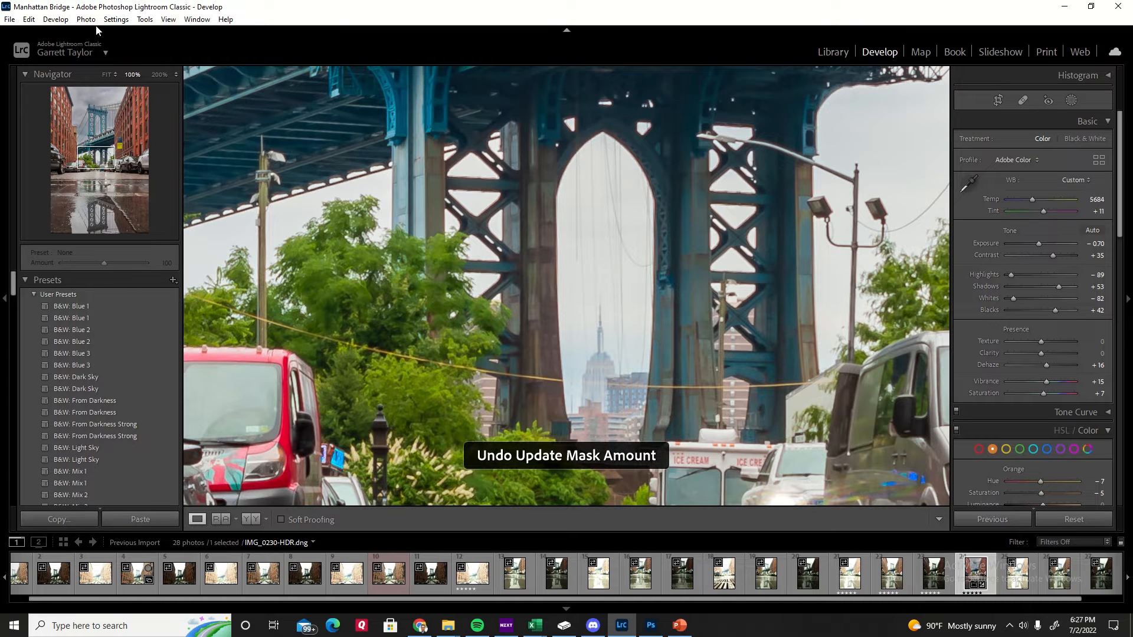
{"action": "left_click", "coordinate": [29, 18]}
{"action": "left_click", "coordinate": [75, 47]}
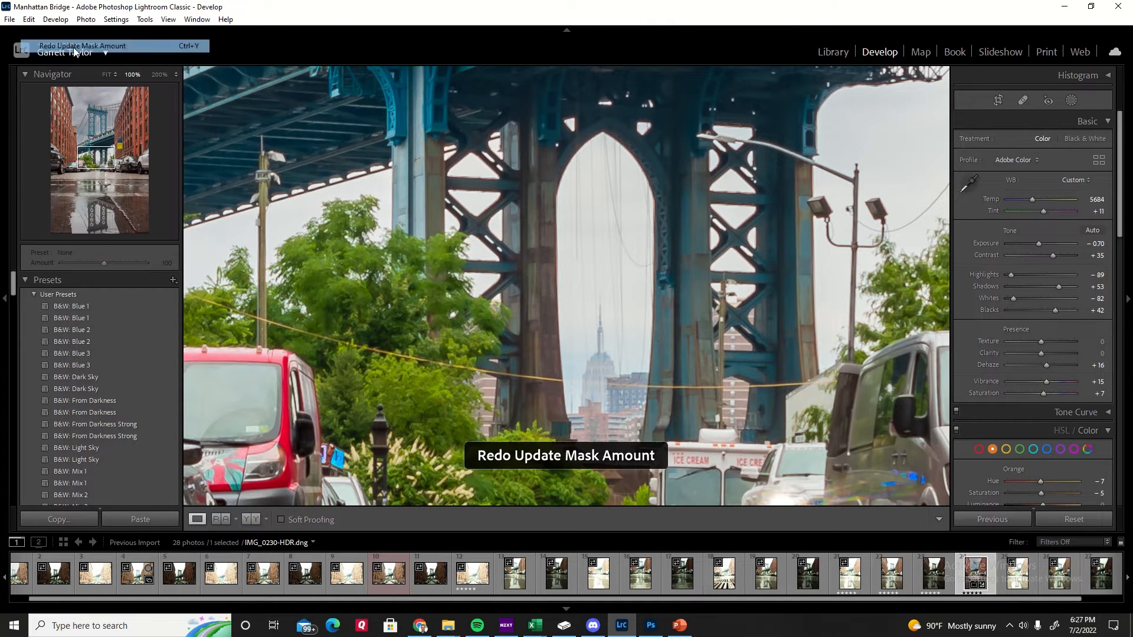
{"action": "key", "text": "ctrl+y"}
{"action": "key", "text": "ctrl+y"}
{"action": "key", "text": "ctrl+y"}
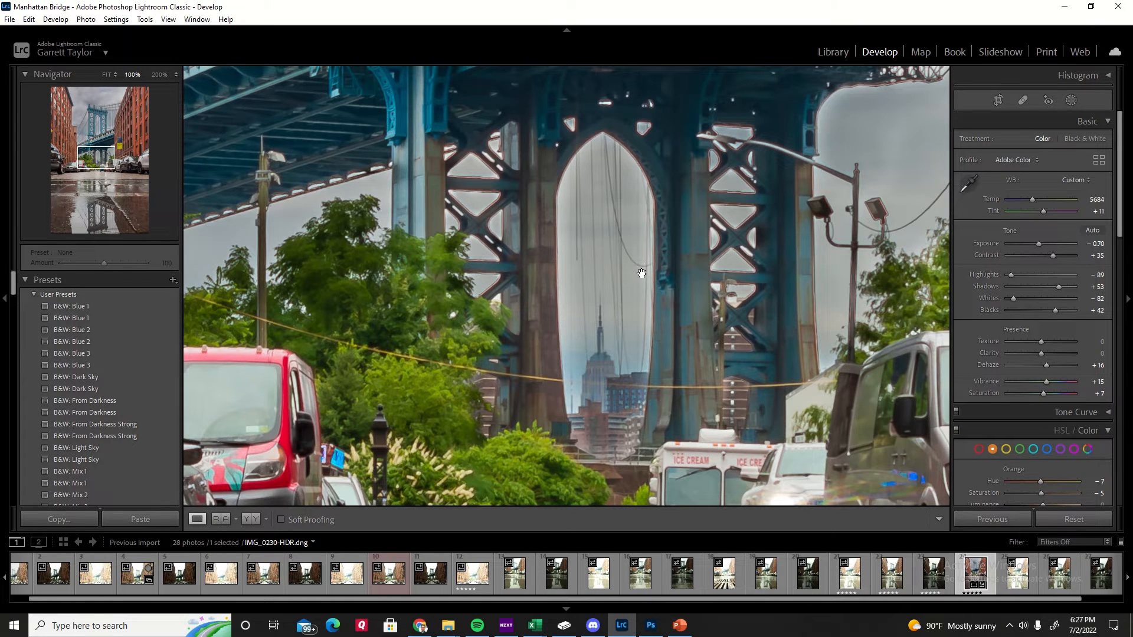
- Reopen the brush mask for the sky under the bridge and set its whites to -16 and blacks to 26
{"action": "left_click", "coordinate": [643, 273]}
{"action": "left_click_drag", "start_coordinate": [568, 264], "coordinate": [932, 205]}
{"action": "left_click", "coordinate": [1075, 104]}
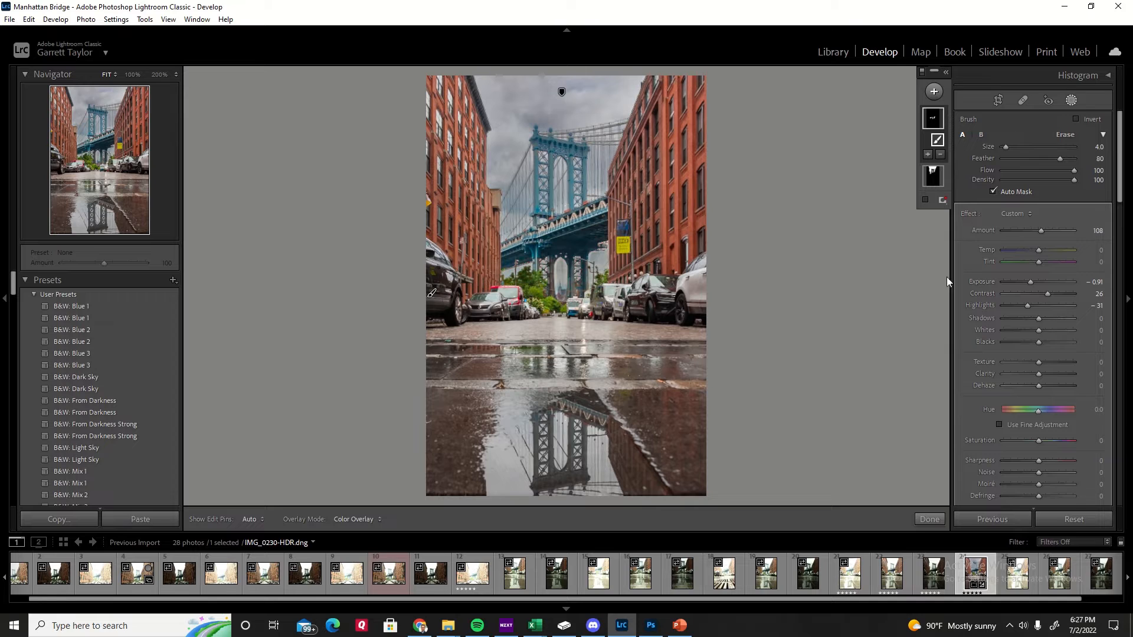
{"action": "mouse_move", "coordinate": [1038, 342]}
{"action": "left_mouse_down"}
{"action": "mouse_move", "coordinate": [1056, 343]}
{"action": "mouse_move", "coordinate": [1024, 342]}
{"action": "mouse_move", "coordinate": [1049, 342]}
{"action": "mouse_move", "coordinate": [1025, 328]}
{"action": "mouse_move", "coordinate": [1035, 321]}
{"action": "left_mouse_up"}
- Try a temperature of -100 on the brush mask and undo it
{"action": "left_click_drag", "start_coordinate": [1039, 252], "coordinate": [1037, 254]}
{"action": "left_click_drag", "start_coordinate": [911, 206], "coordinate": [824, 186]}
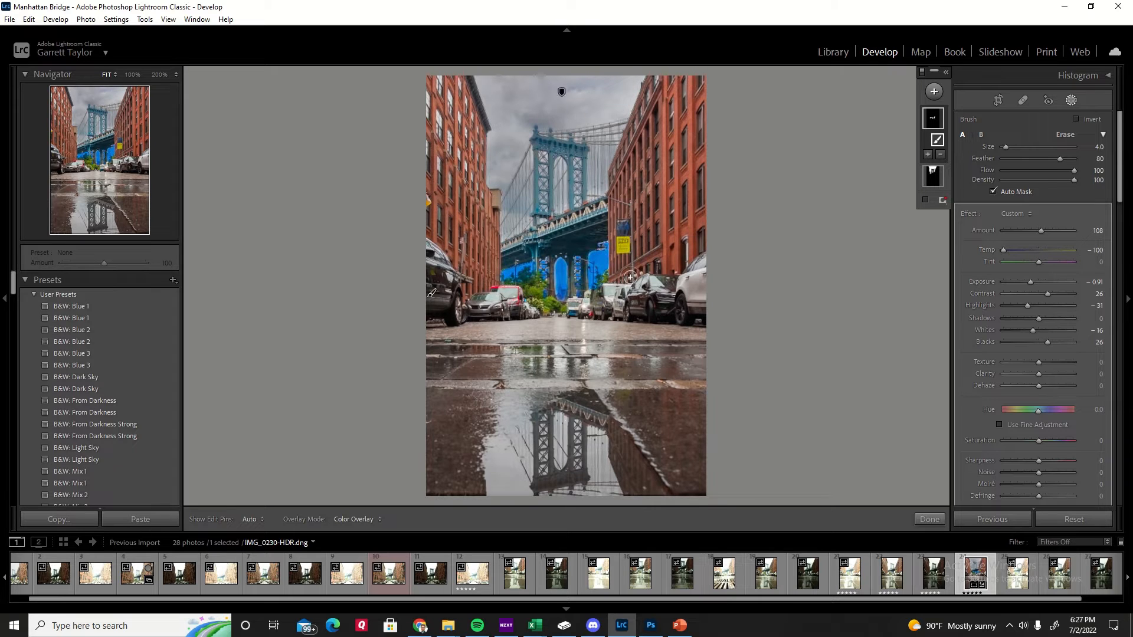
{"action": "key", "text": "ctrl+z"}
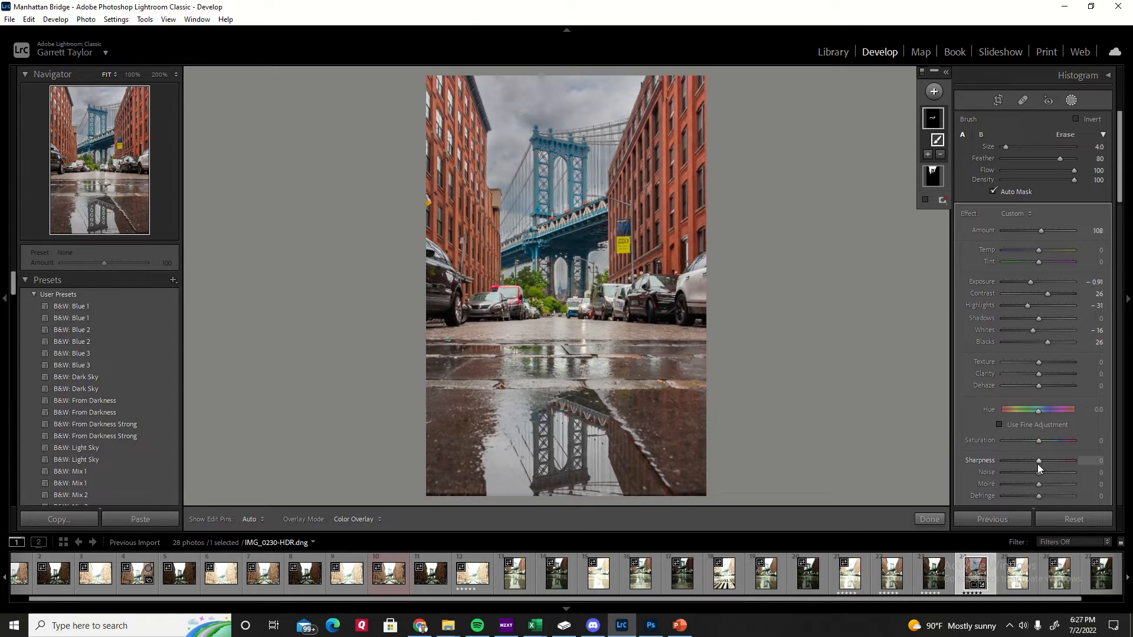
- Set the brush mask's sharpness to 41 and noise to 48, finish masking, and check the lower arch at 100%
{"action": "left_click_drag", "start_coordinate": [1039, 472], "coordinate": [1055, 473]}
{"action": "left_click", "coordinate": [929, 519]}
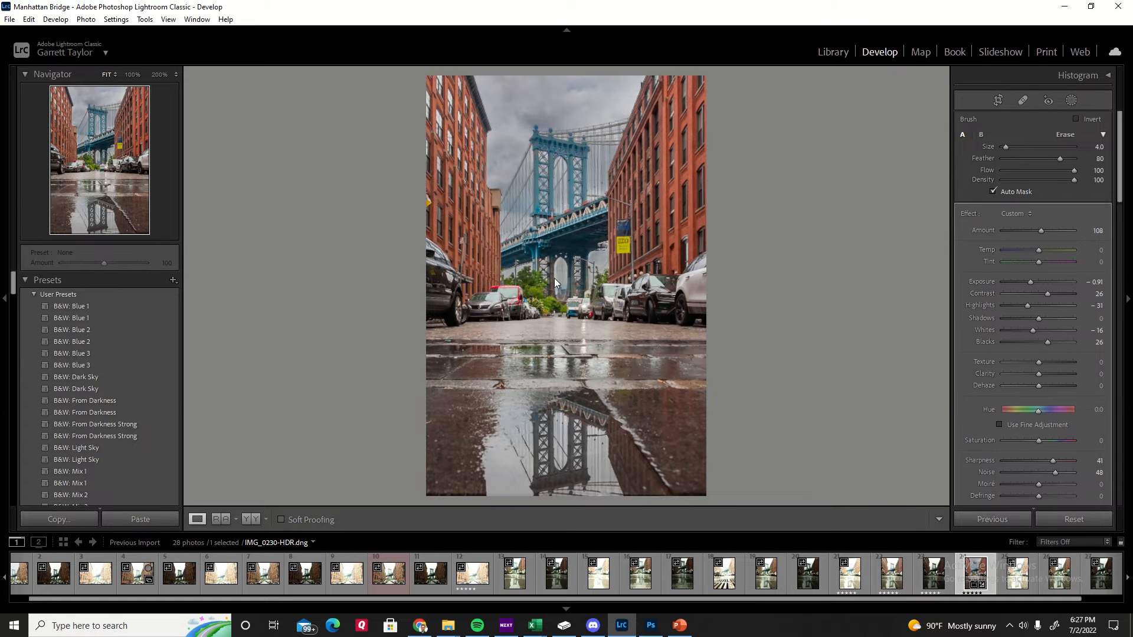
{"action": "left_click", "coordinate": [559, 282]}
{"action": "left_click_drag", "start_coordinate": [569, 374], "coordinate": [583, 341]}
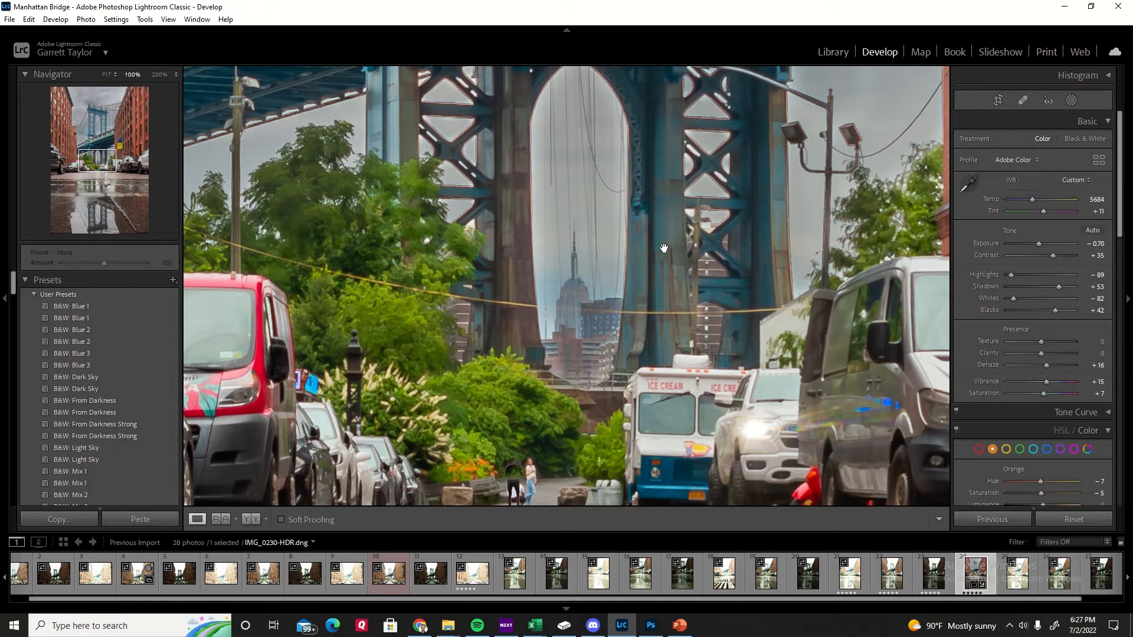
- Set the brush mask's sharpness to 66, noise to -43, moire to 14 and defringe to -3, and finish masking
{"action": "left_click", "coordinate": [1069, 102]}
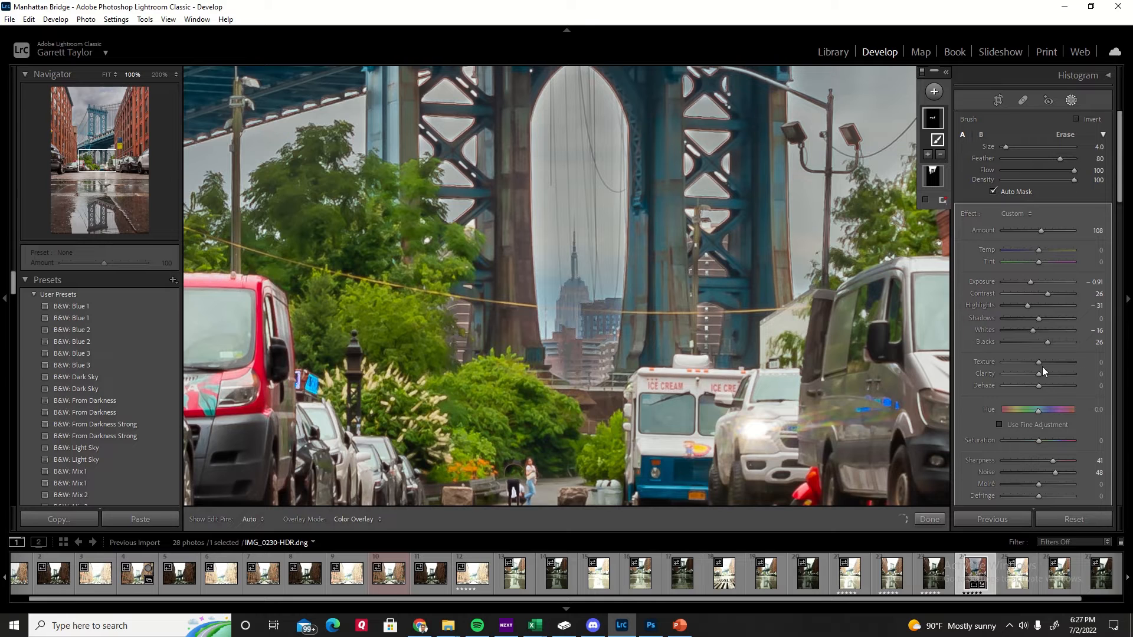
{"action": "mouse_move", "coordinate": [1053, 461]}
{"action": "left_mouse_down"}
{"action": "mouse_move", "coordinate": [1027, 459]}
{"action": "mouse_move", "coordinate": [1067, 456]}
{"action": "mouse_move", "coordinate": [999, 473]}
{"action": "mouse_move", "coordinate": [1022, 473]}
{"action": "left_mouse_up"}
{"action": "mouse_move", "coordinate": [1036, 484]}
{"action": "left_mouse_down"}
{"action": "mouse_move", "coordinate": [1015, 488]}
{"action": "mouse_move", "coordinate": [1045, 496]}
{"action": "mouse_move", "coordinate": [1031, 496]}
{"action": "left_mouse_up"}
{"action": "left_click", "coordinate": [1040, 495]}
{"action": "left_click", "coordinate": [929, 519]}
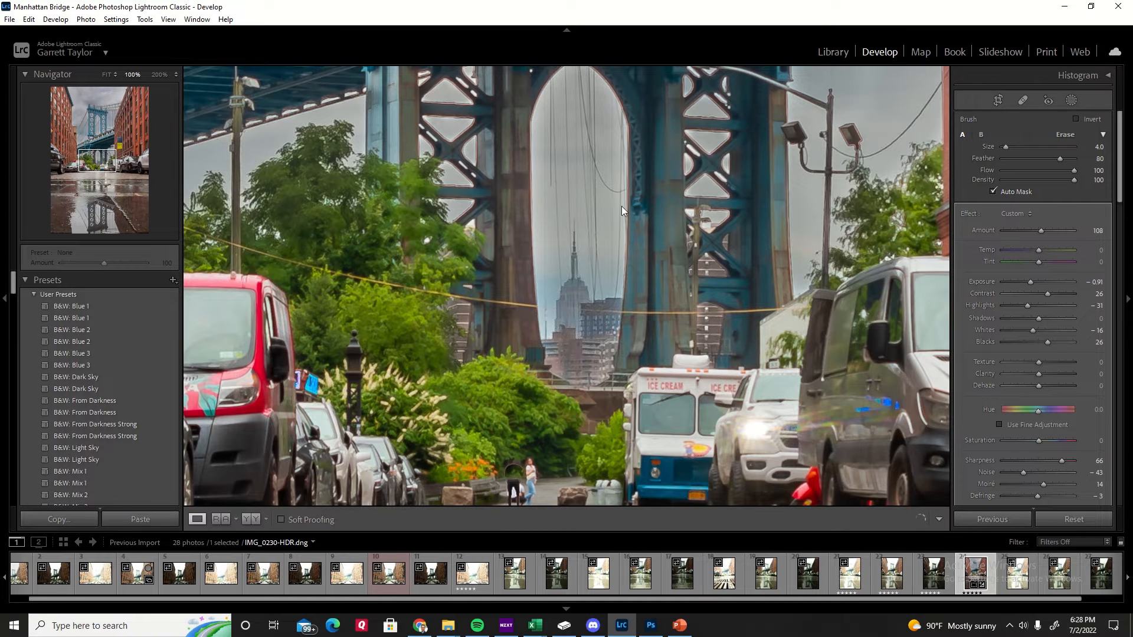
- Inspect the sky around the lower bridge arch and behind the upper tower at 100% and in the full view
{"action": "left_click", "coordinate": [556, 222]}
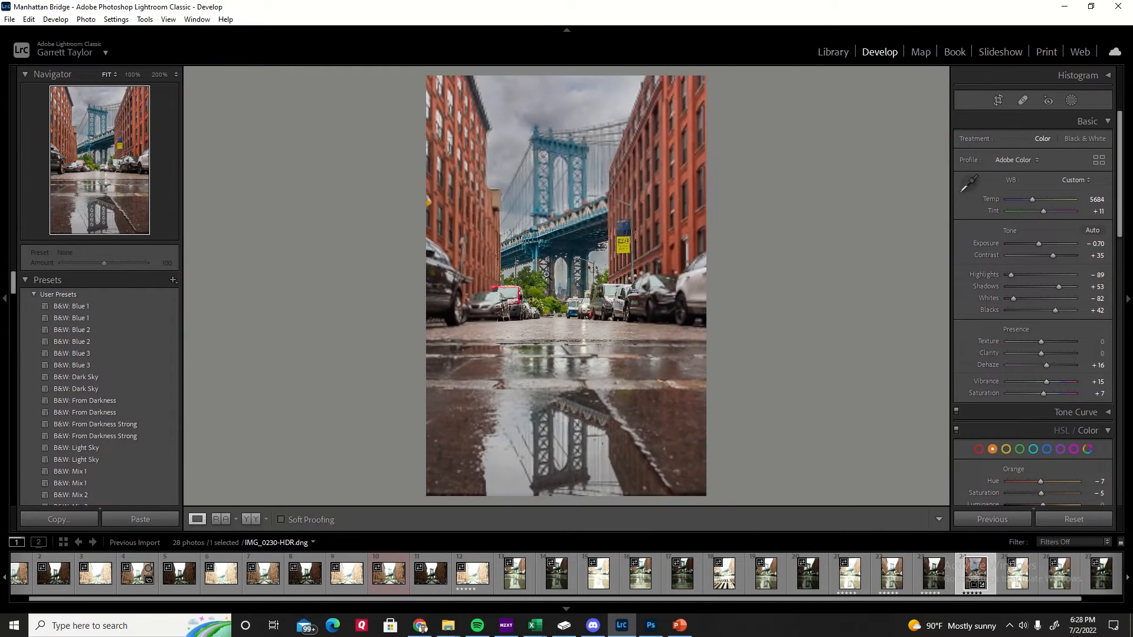
{"action": "left_click", "coordinate": [569, 279]}
{"action": "left_click_drag", "start_coordinate": [513, 291], "coordinate": [543, 321]}
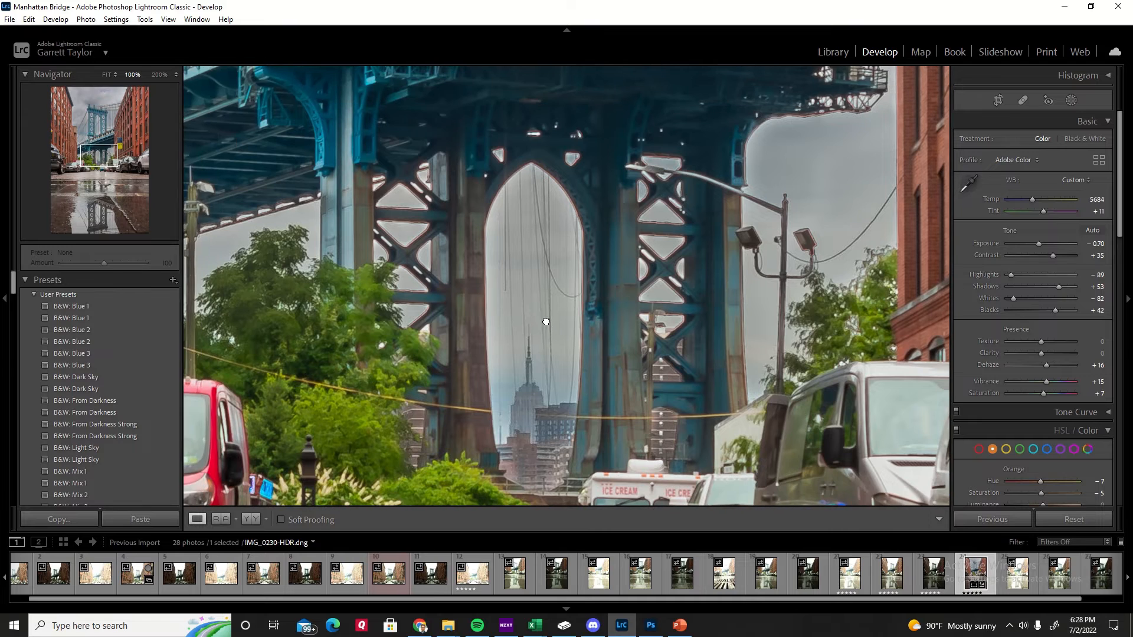
{"action": "left_click", "coordinate": [485, 309]}
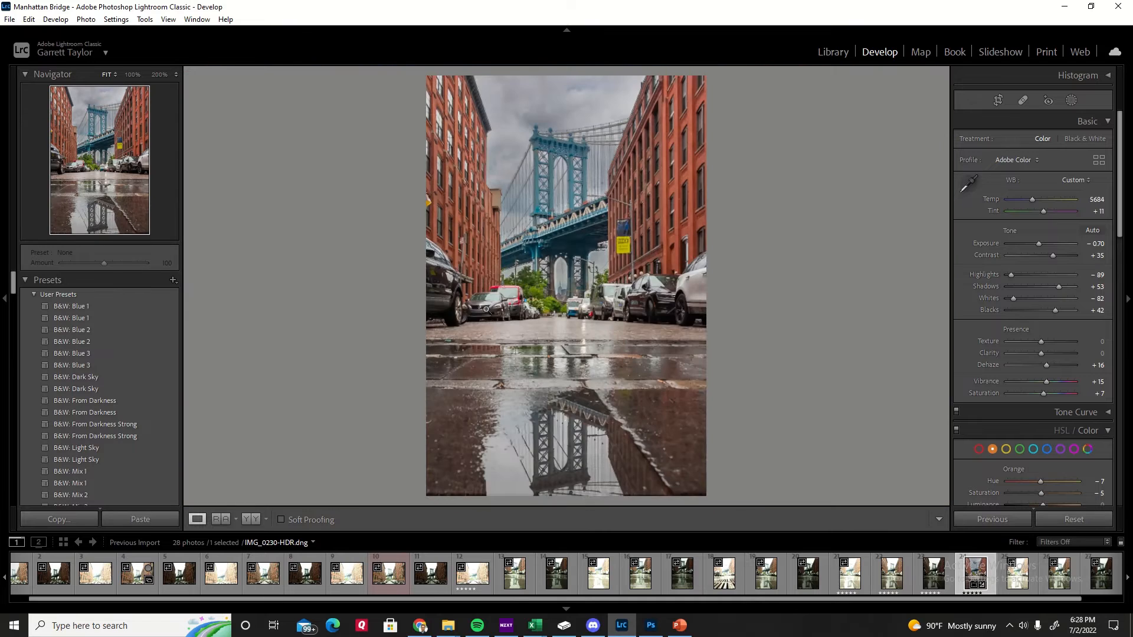
{"action": "left_click", "coordinate": [545, 214]}
{"action": "left_click_drag", "start_coordinate": [543, 217], "coordinate": [516, 348]}
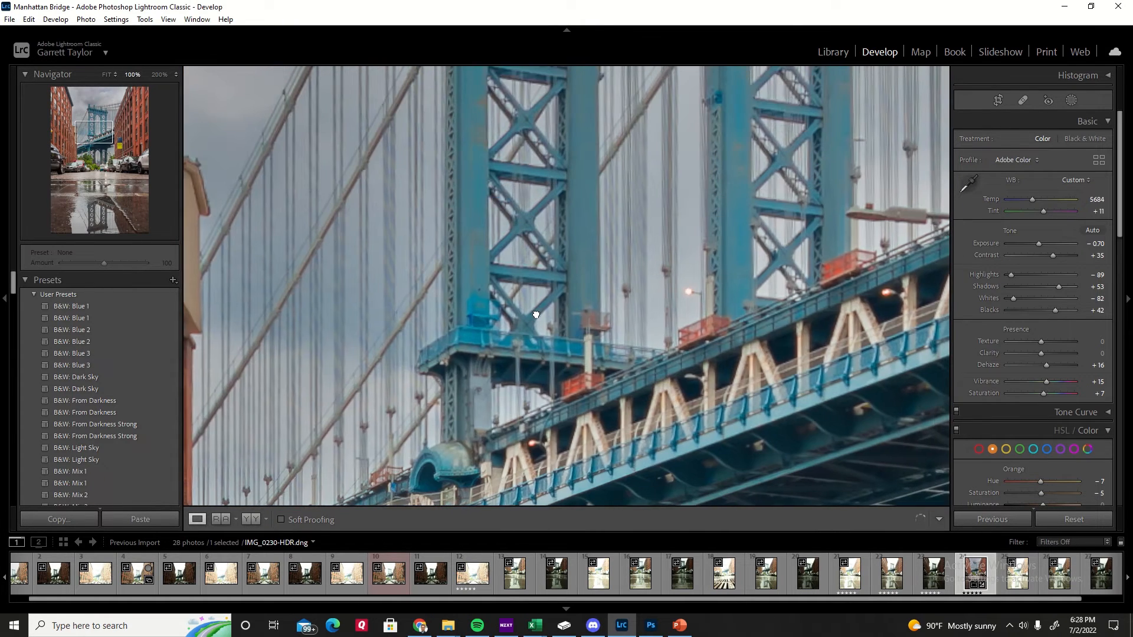
{"action": "left_click", "coordinate": [516, 348]}
{"action": "left_click", "coordinate": [1065, 94]}
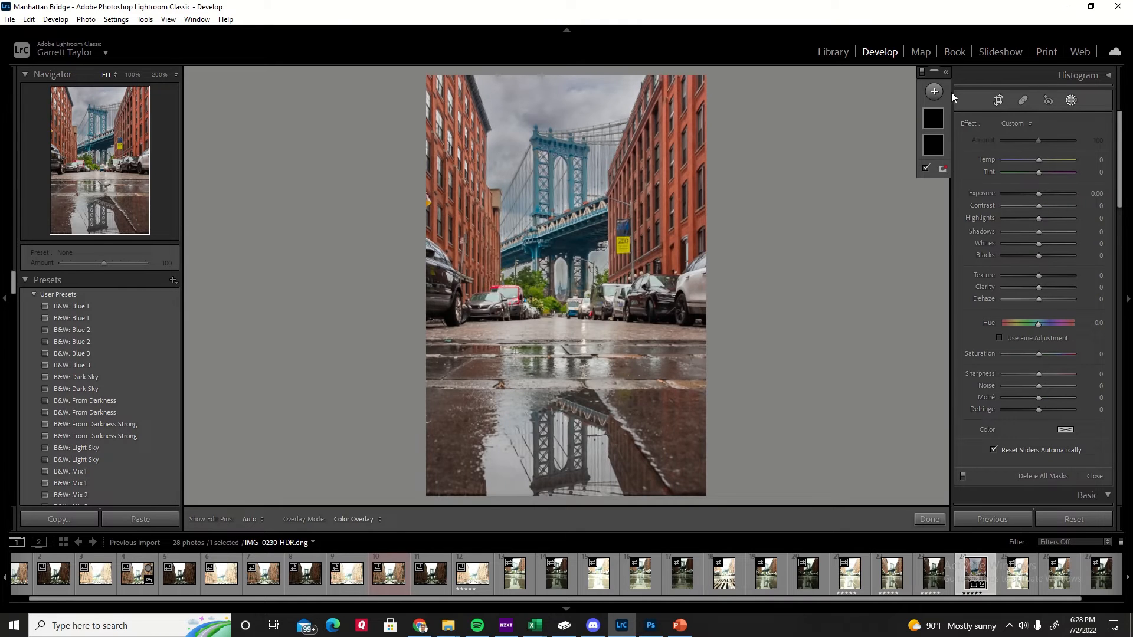
{"action": "left_click", "coordinate": [935, 91]}
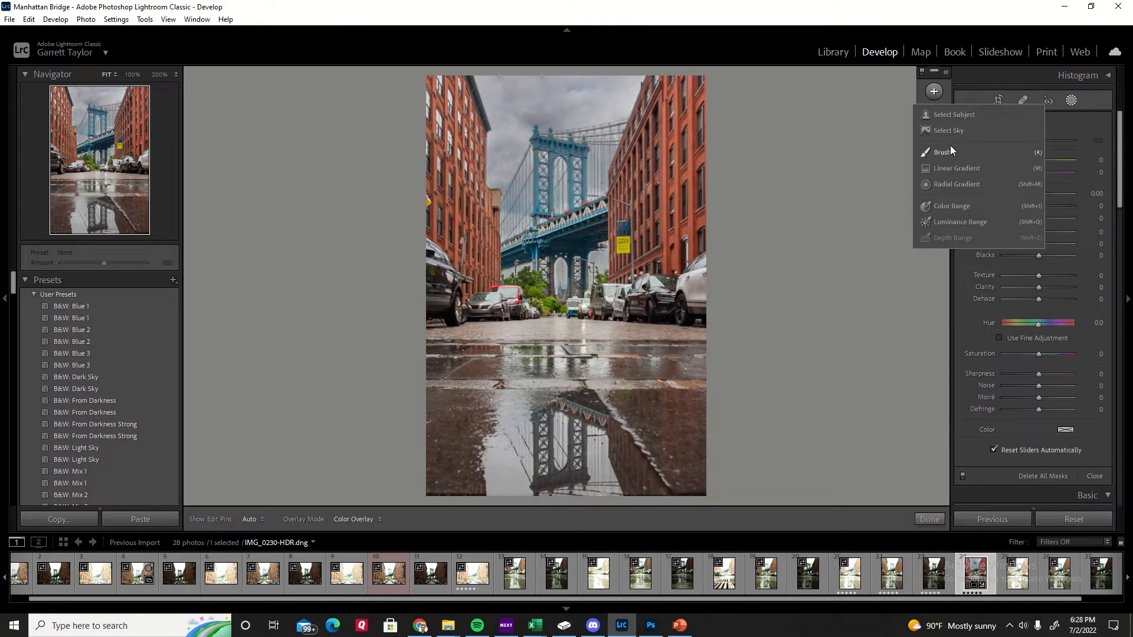
{"action": "left_click", "coordinate": [975, 170]}
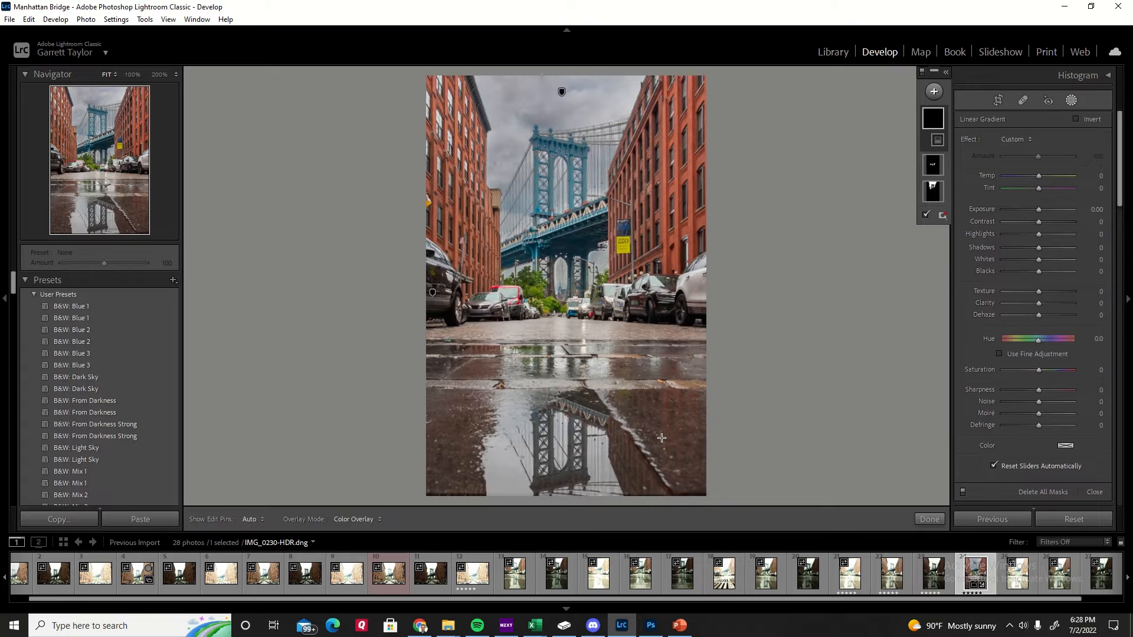
{"action": "left_click_drag", "start_coordinate": [661, 436], "coordinate": [661, 212]}
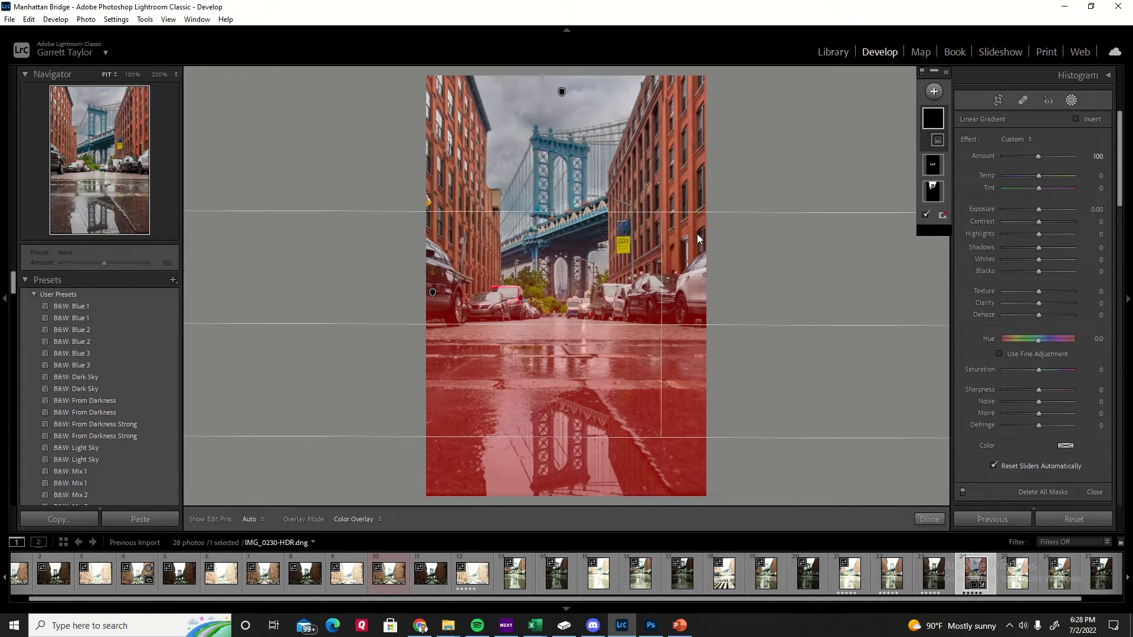
{"action": "mouse_move", "coordinate": [1036, 207]}
{"action": "left_mouse_down"}
{"action": "mouse_move", "coordinate": [1003, 214]}
{"action": "mouse_move", "coordinate": [1036, 220]}
{"action": "left_mouse_up"}
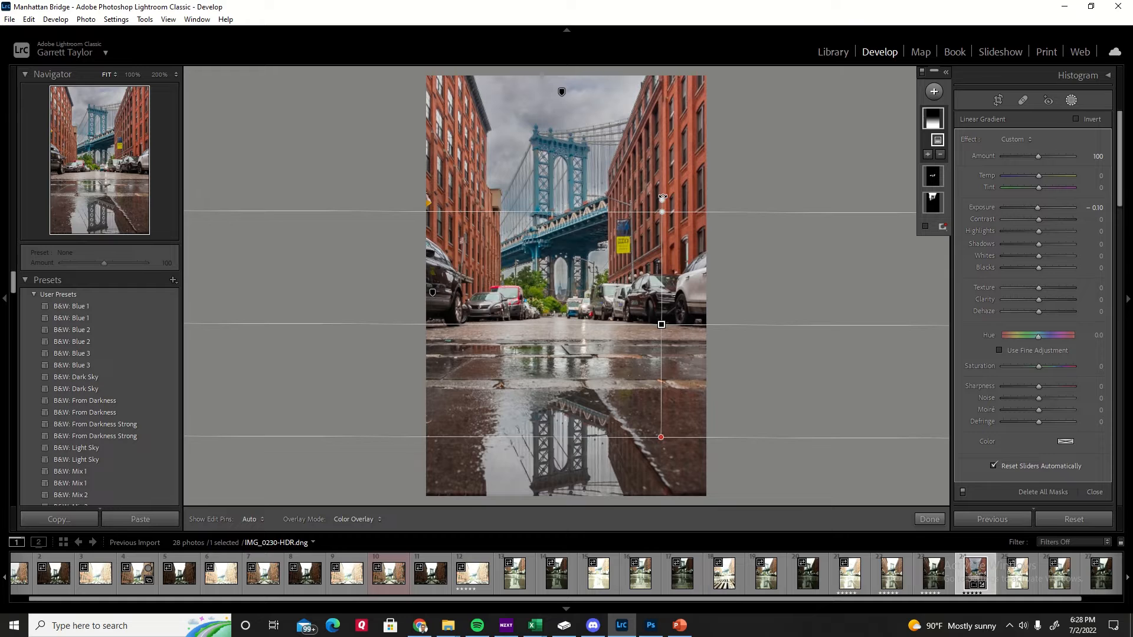
{"action": "key", "text": "ctrl+z"}
{"action": "key", "text": "ctrl+z"}
{"action": "key", "text": "ctrl+z"}
{"action": "key", "text": "ctrl+z"}
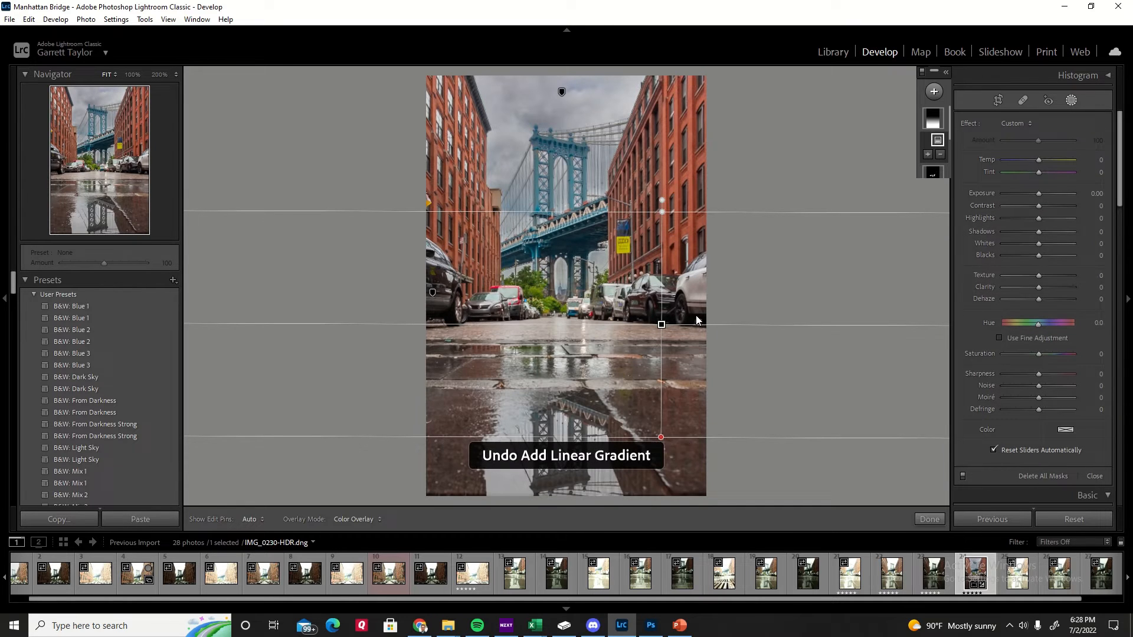
{"action": "key", "text": "ctrl+z"}
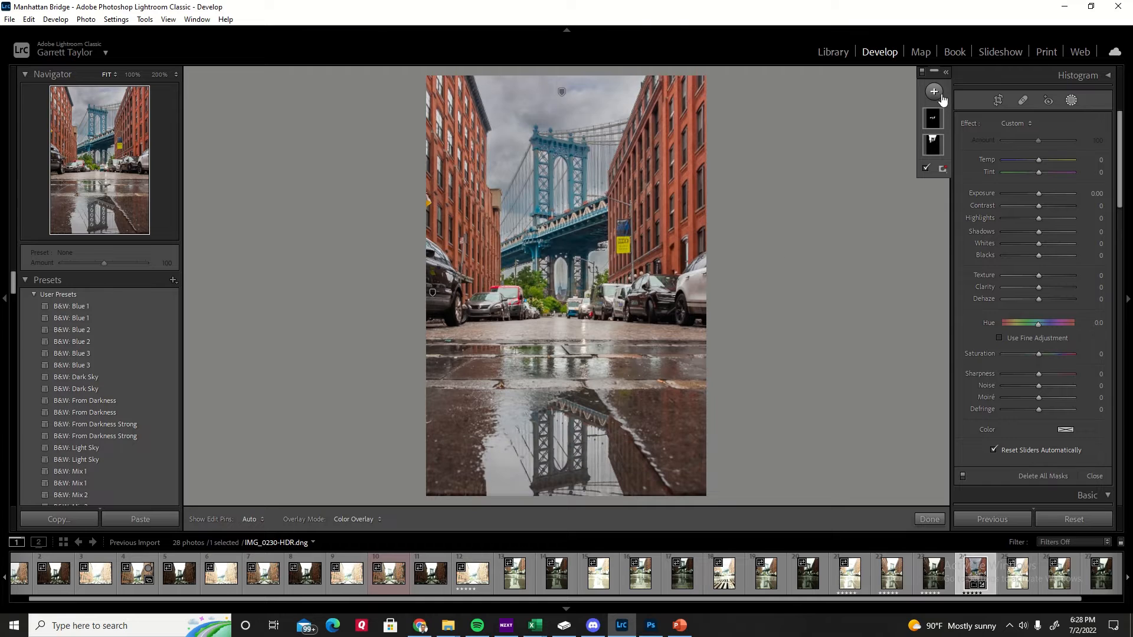
- Add a tilted linear gradient mask from the wet street up to the bridge deck with exposure -0.64 and contrast 36, and finish masking
{"action": "left_click", "coordinate": [940, 95]}
{"action": "left_click", "coordinate": [953, 165]}
{"action": "left_click_drag", "start_coordinate": [655, 386], "coordinate": [619, 222]}
{"action": "left_click_drag", "start_coordinate": [1039, 209], "coordinate": [1034, 214]}
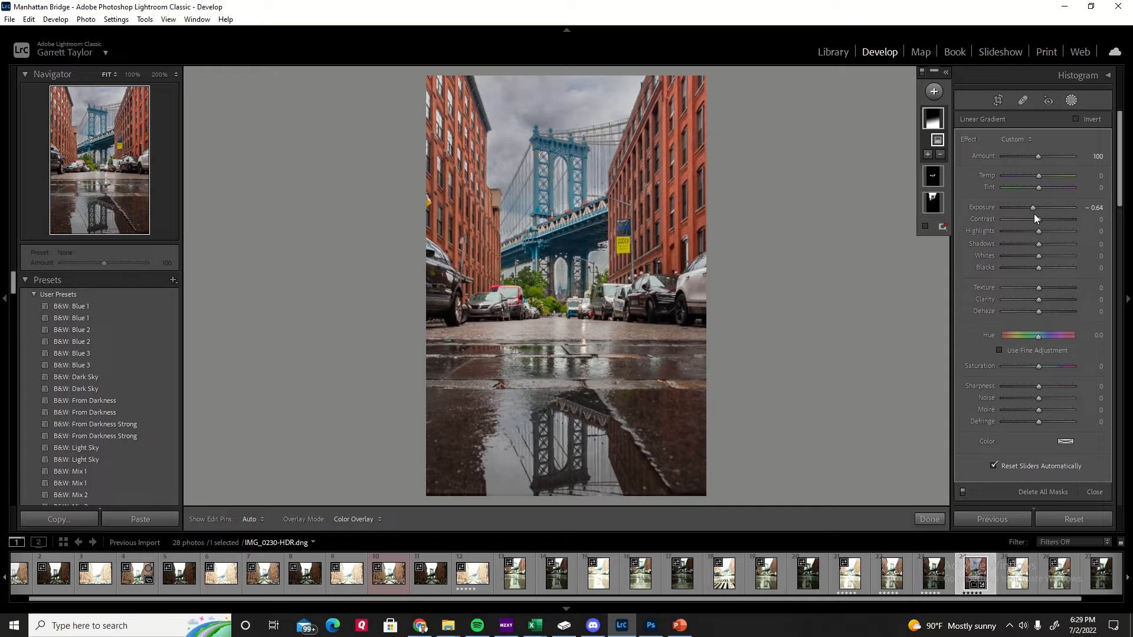
{"action": "left_click_drag", "start_coordinate": [1046, 218], "coordinate": [1061, 219]}
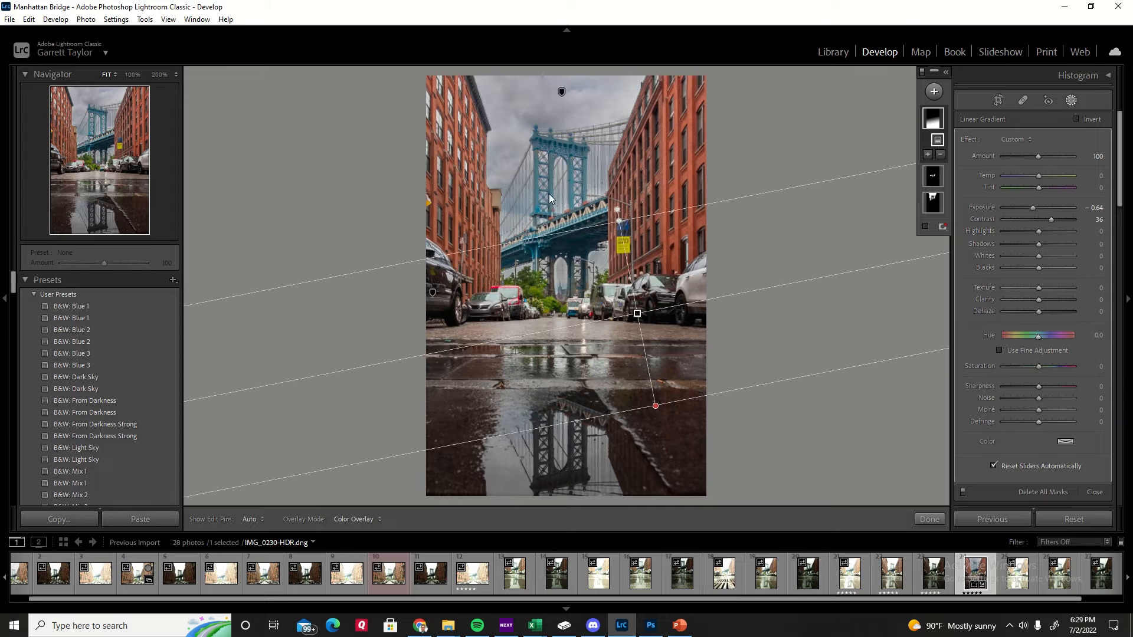
{"action": "left_click", "coordinate": [922, 520]}
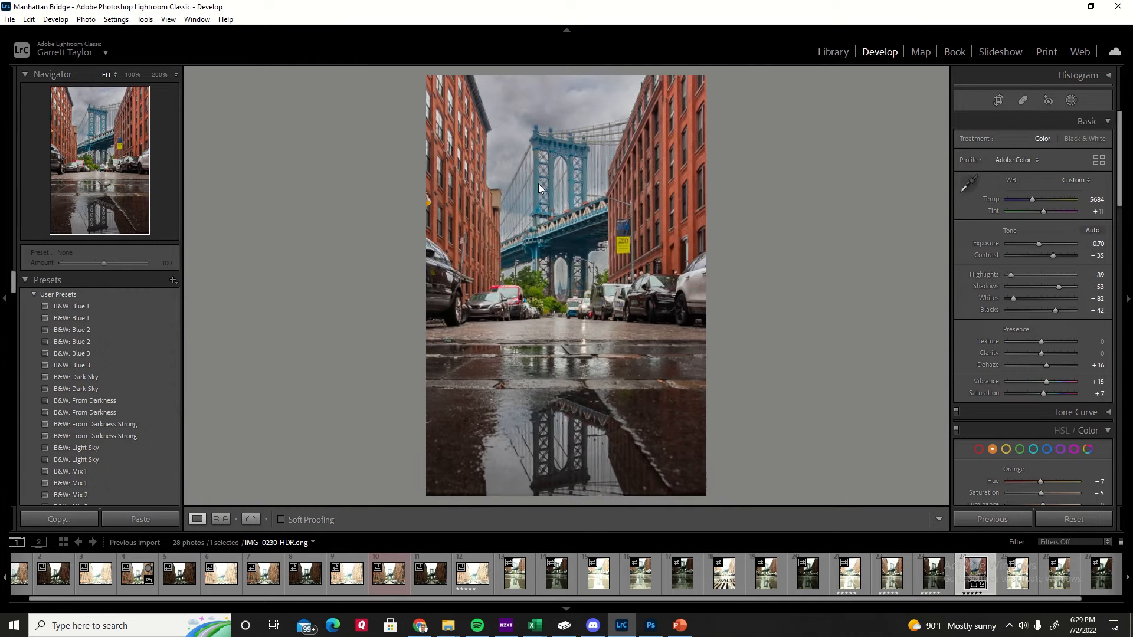
{"action": "left_click", "coordinate": [538, 183]}
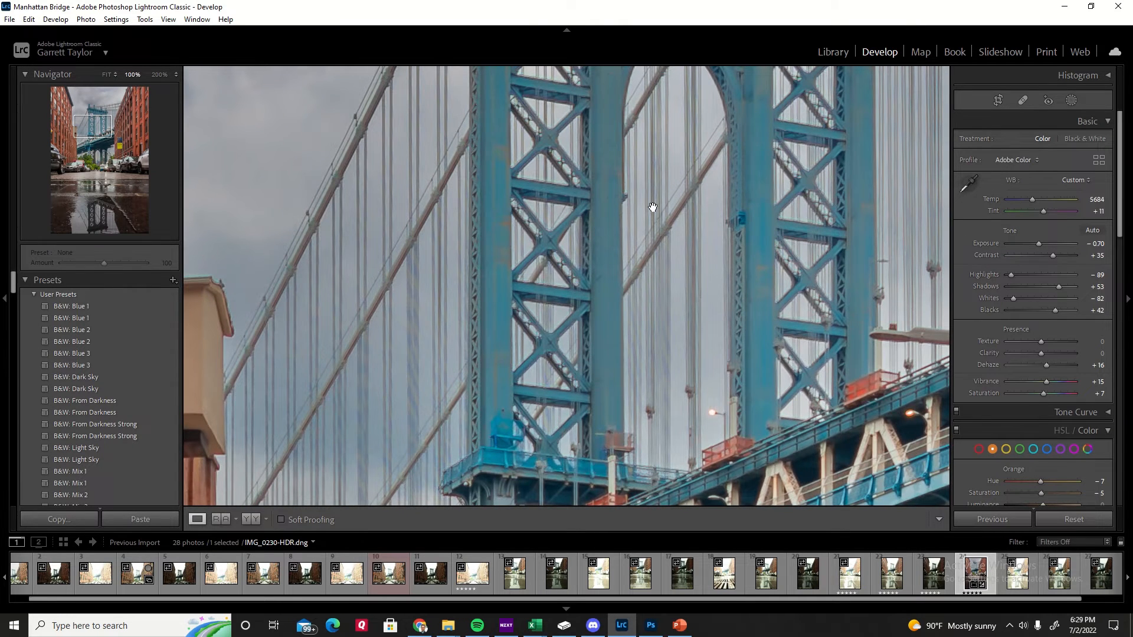
{"action": "left_click", "coordinate": [652, 207]}
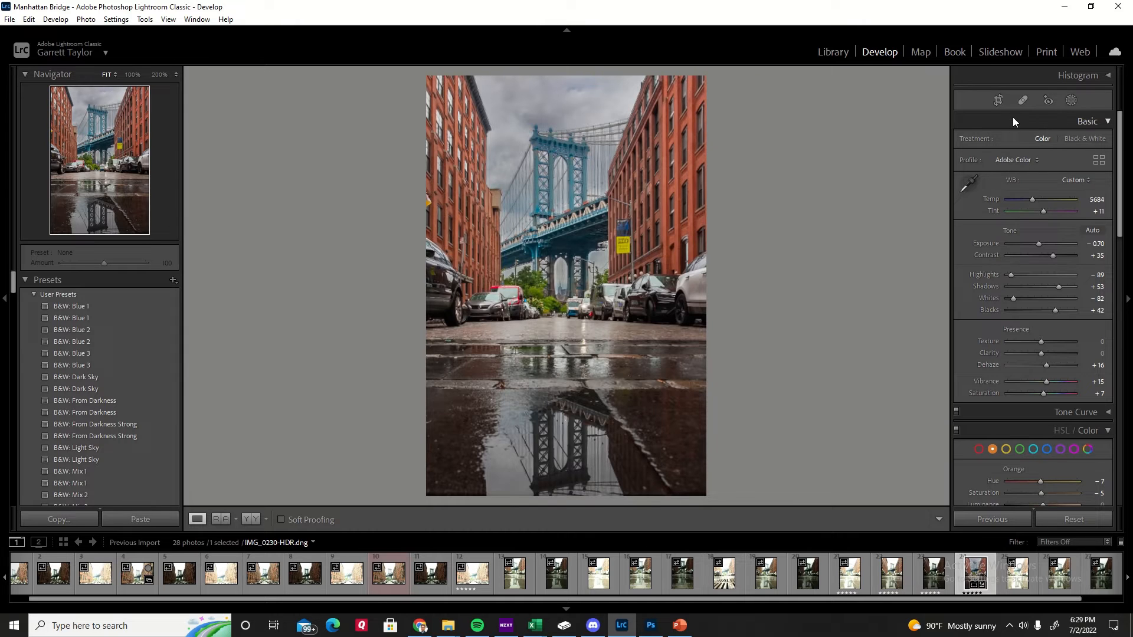
- Set the linear gradient mask's highlights to -18, shadows to -23, whites to 21, dehaze to 6, texture to 24 and clarity to 33
{"action": "left_click", "coordinate": [1074, 103]}
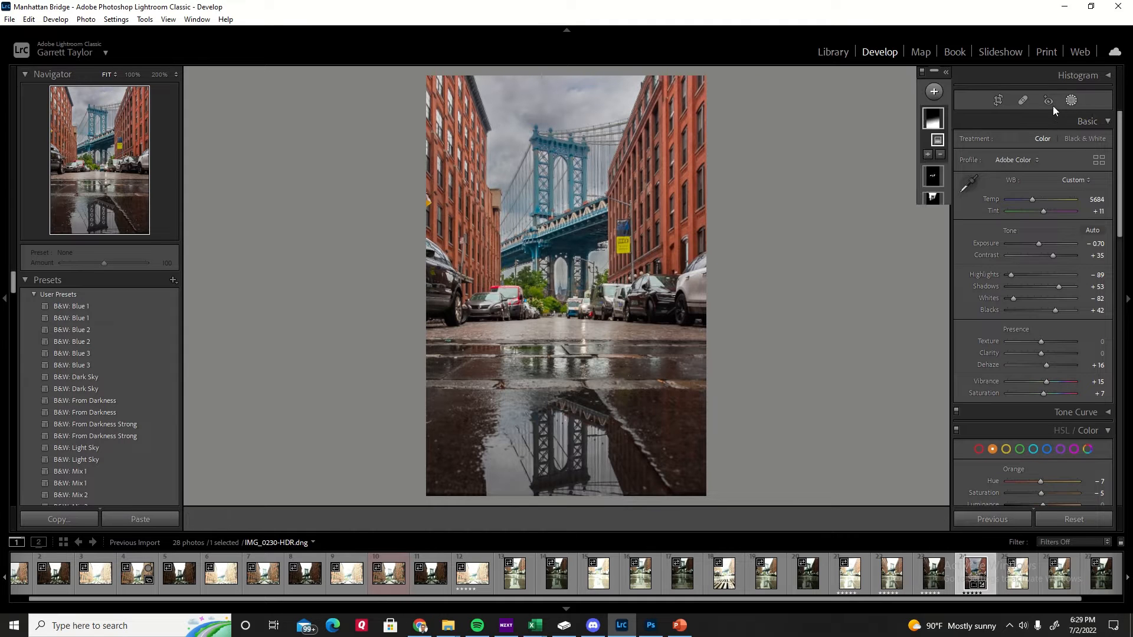
{"action": "left_click", "coordinate": [933, 121]}
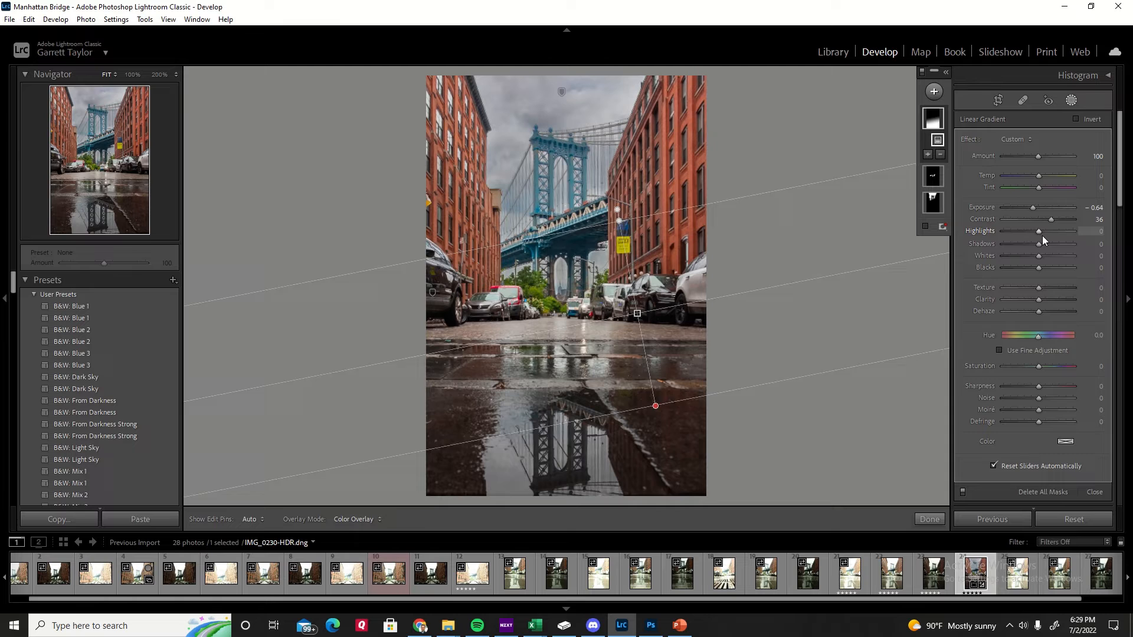
{"action": "left_click_drag", "start_coordinate": [1020, 234], "coordinate": [1047, 257]}
{"action": "mouse_move", "coordinate": [1038, 313]}
{"action": "left_mouse_down"}
{"action": "mouse_move", "coordinate": [1053, 312]}
{"action": "mouse_move", "coordinate": [1039, 314]}
{"action": "mouse_move", "coordinate": [1038, 295]}
{"action": "left_mouse_up"}
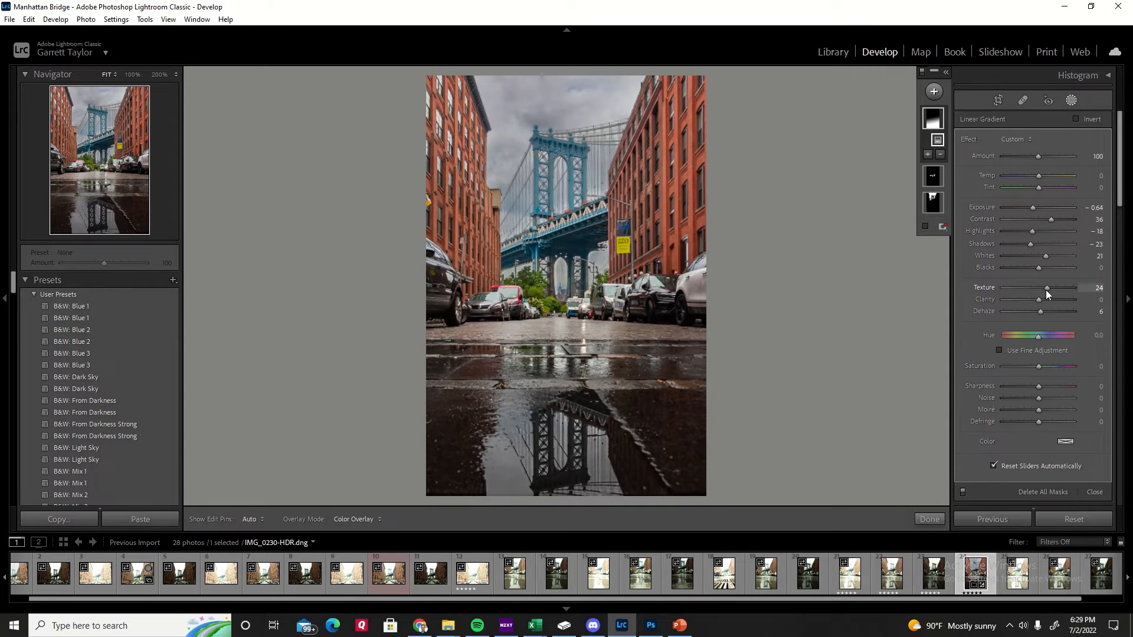
{"action": "mouse_move", "coordinate": [1037, 301]}
{"action": "left_mouse_down"}
{"action": "mouse_move", "coordinate": [1059, 302]}
{"action": "mouse_move", "coordinate": [1049, 303]}
{"action": "left_mouse_up"}
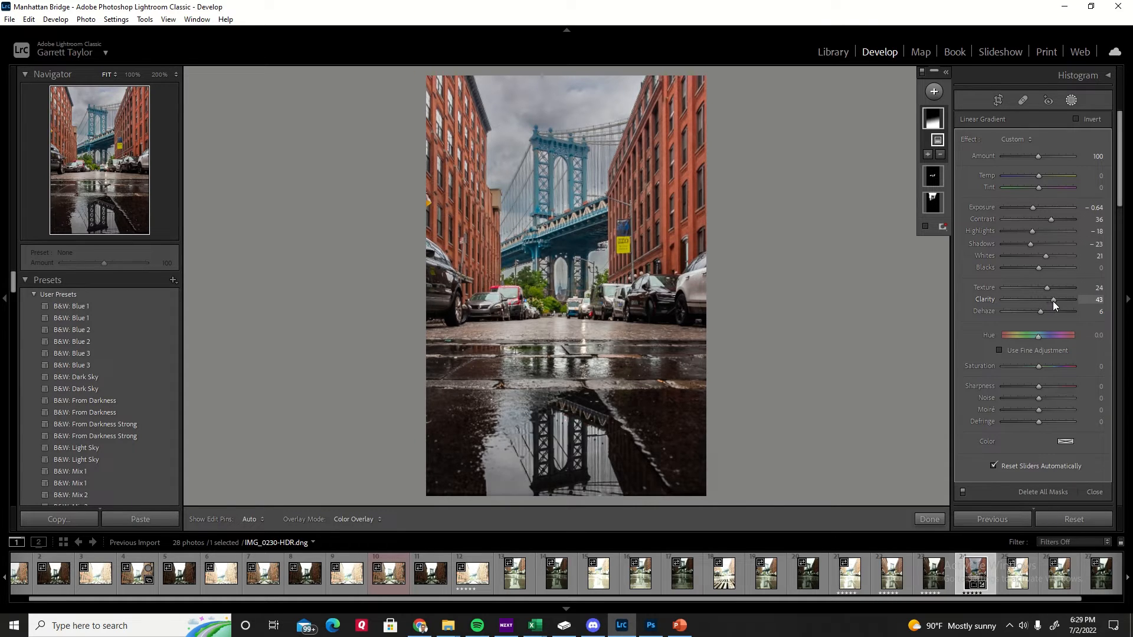
{"action": "left_click_drag", "start_coordinate": [1051, 299], "coordinate": [1049, 299]}
- Set the linear gradient mask's exposure to -0.23, noise to 34 and saturation to 24
{"action": "left_click_drag", "start_coordinate": [1034, 208], "coordinate": [1038, 208]}
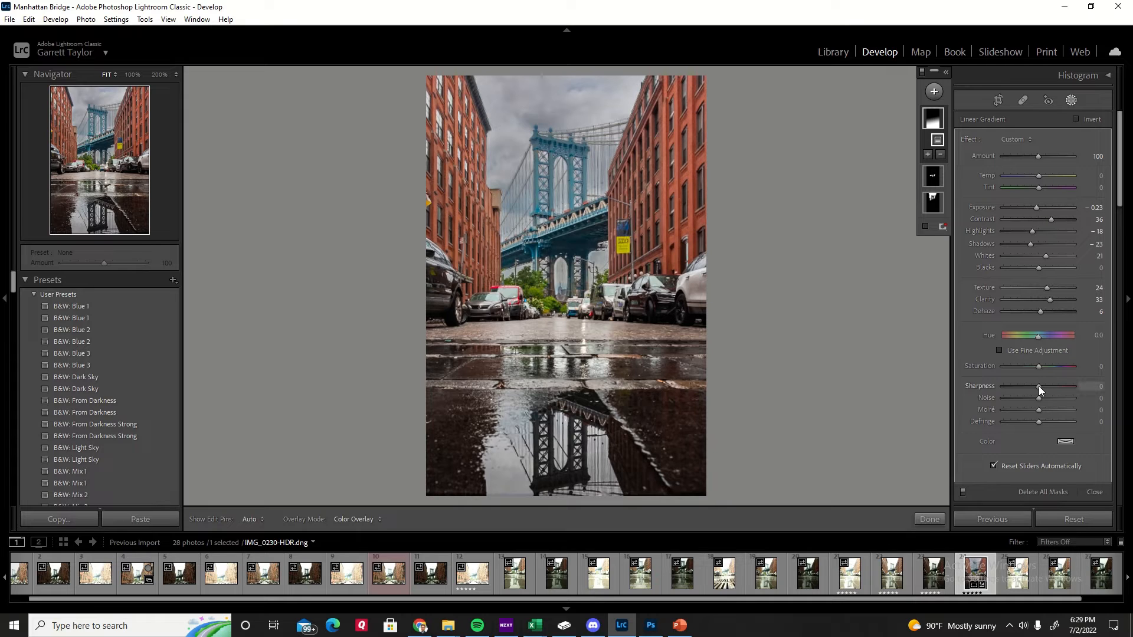
{"action": "left_click_drag", "start_coordinate": [1038, 398], "coordinate": [1049, 401]}
{"action": "mouse_move", "coordinate": [1053, 367]}
{"action": "left_mouse_down"}
{"action": "mouse_move", "coordinate": [1063, 365]}
{"action": "mouse_move", "coordinate": [1046, 370]}
{"action": "left_mouse_up"}
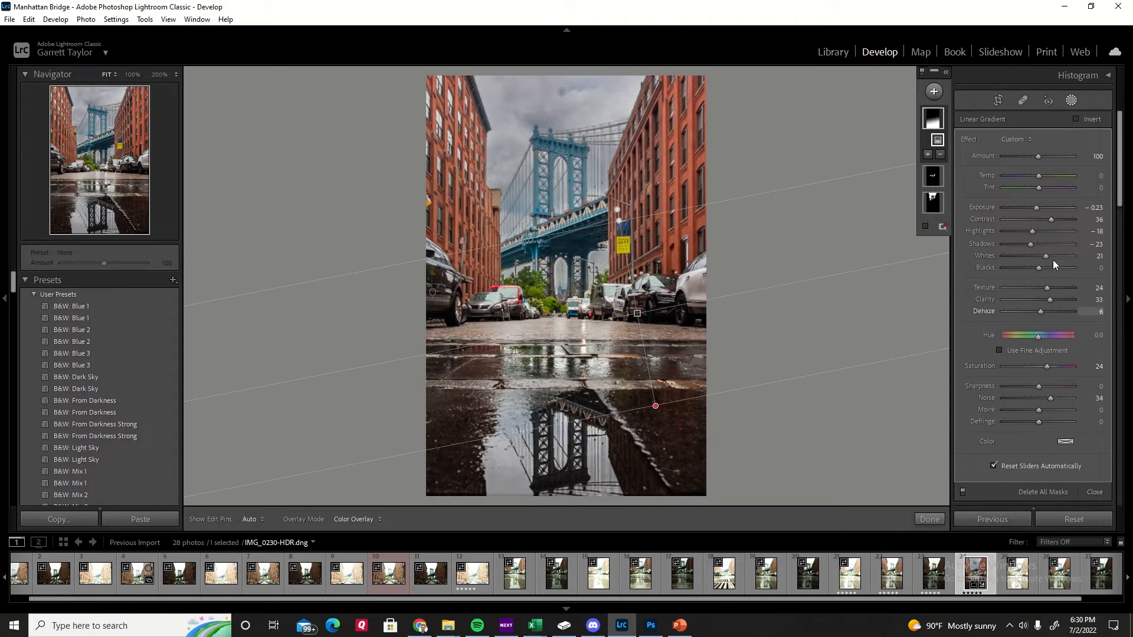
- Set the linear gradient mask's whites to 48, highlights to 16 and tint to -6, finish masking, and check the bridge reflection at 100%
{"action": "mouse_move", "coordinate": [1045, 257]}
{"action": "left_mouse_down"}
{"action": "mouse_move", "coordinate": [1061, 261]}
{"action": "mouse_move", "coordinate": [1049, 260]}
{"action": "mouse_move", "coordinate": [1060, 260]}
{"action": "mouse_move", "coordinate": [1053, 236]}
{"action": "mouse_move", "coordinate": [1043, 238]}
{"action": "left_mouse_up"}
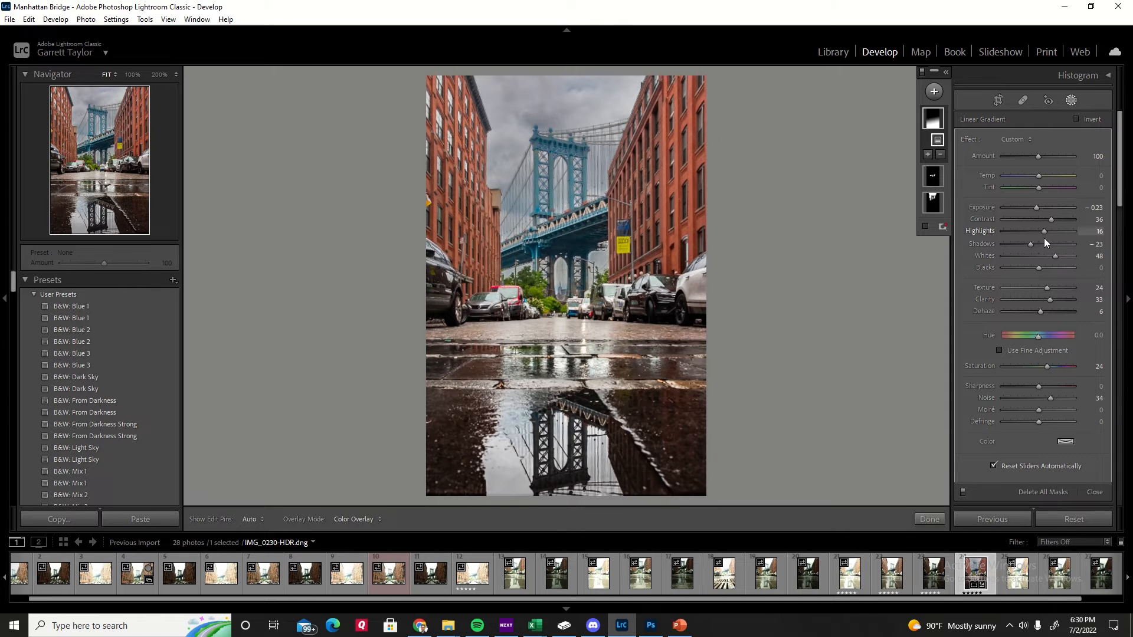
{"action": "left_click_drag", "start_coordinate": [1039, 175], "coordinate": [1040, 176]}
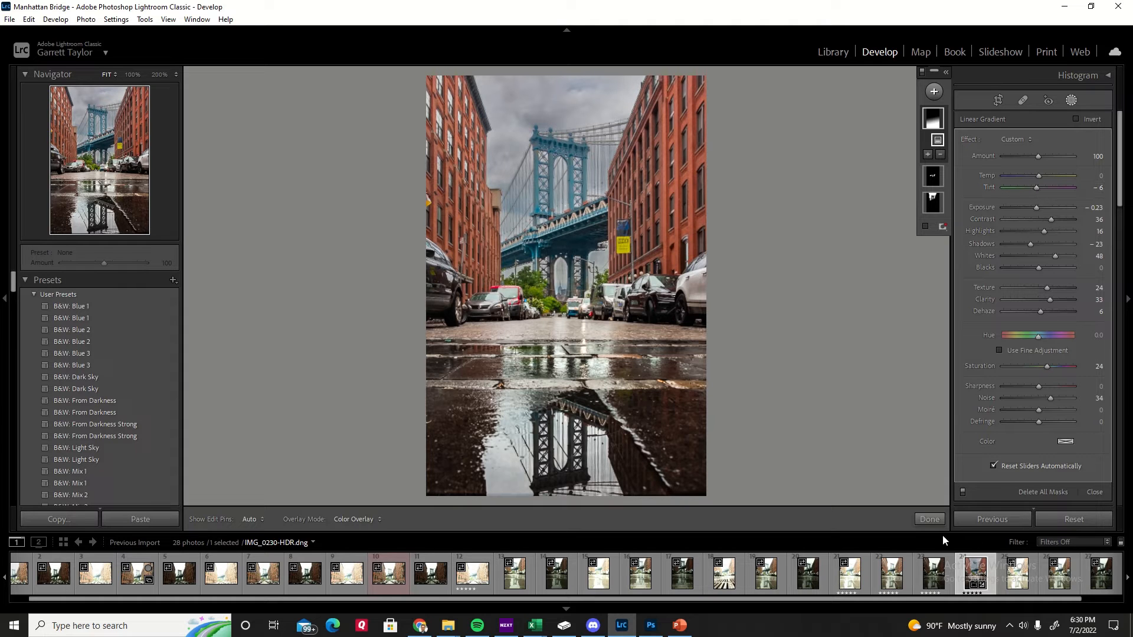
{"action": "left_click", "coordinate": [938, 518]}
{"action": "left_click", "coordinate": [561, 448]}
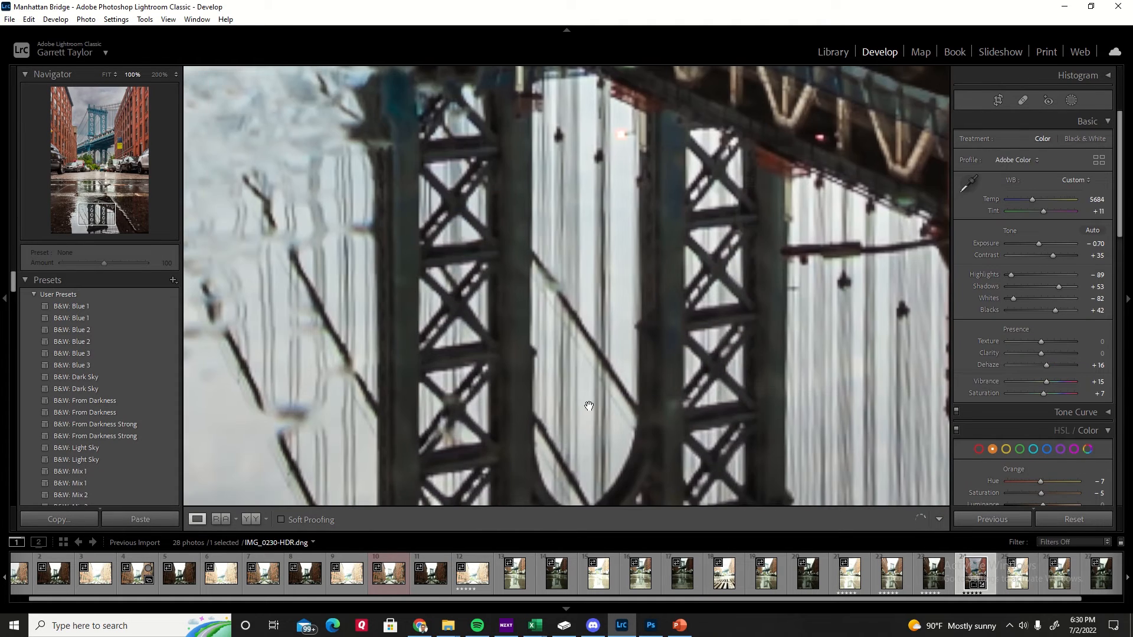
{"action": "left_click_drag", "start_coordinate": [589, 405], "coordinate": [647, 202]}
{"action": "left_click", "coordinate": [647, 203]}
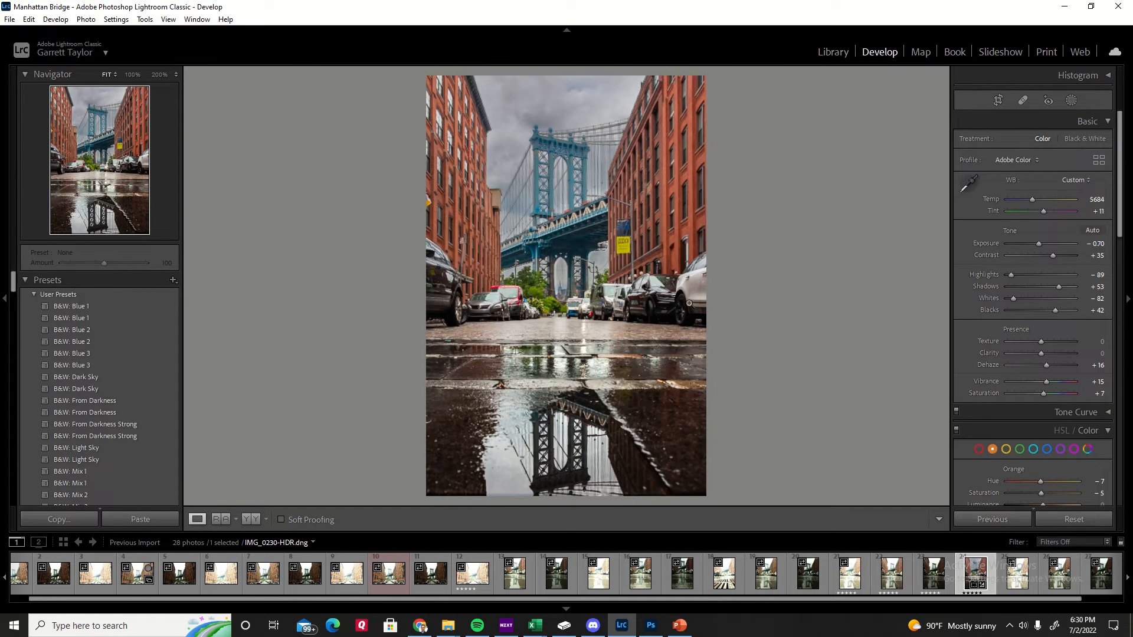
- Add a near-vertical linear gradient mask over the left-hand brick building, shifted so it fades out at the bridge tower
{"action": "left_click", "coordinate": [1069, 100]}
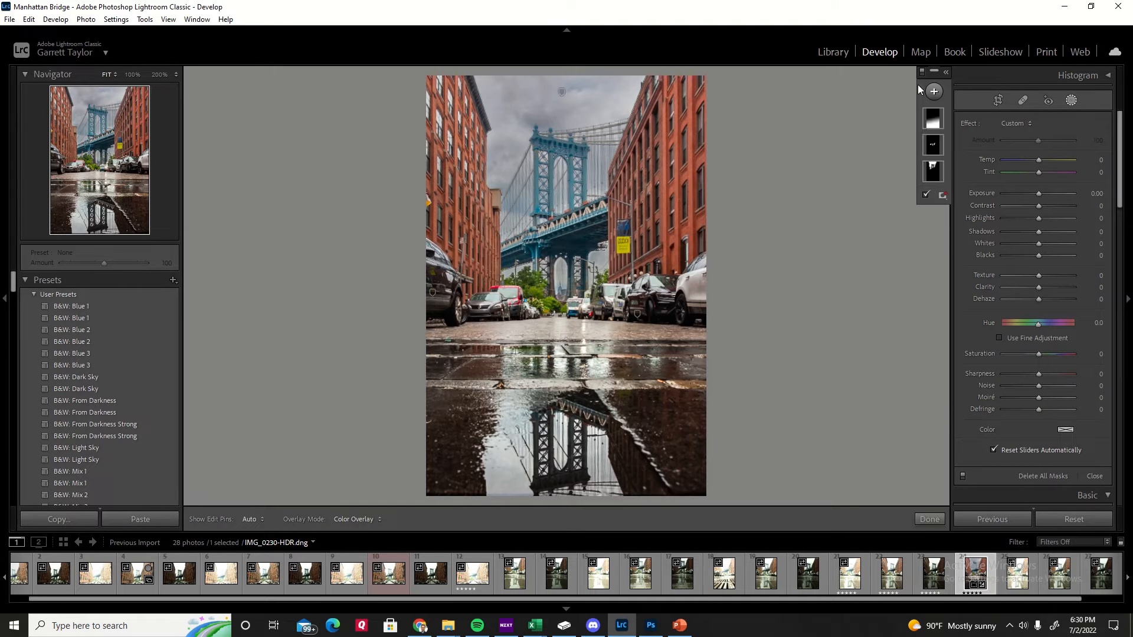
{"action": "left_click", "coordinate": [933, 91]}
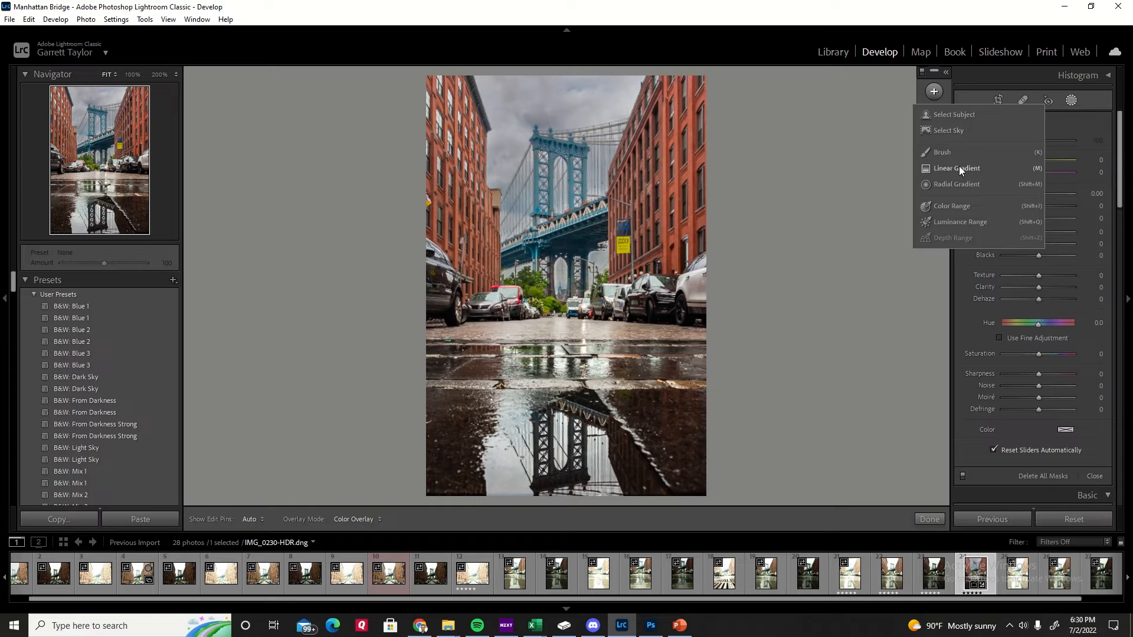
{"action": "left_click", "coordinate": [980, 172]}
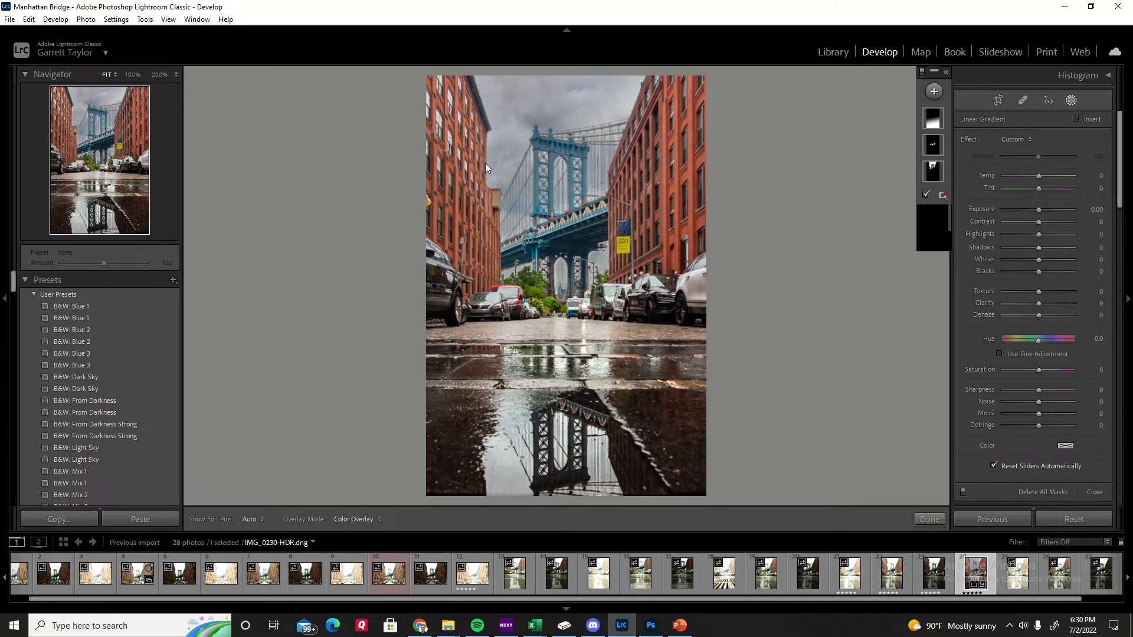
{"action": "left_click_drag", "start_coordinate": [491, 136], "coordinate": [585, 149]}
{"action": "left_click_drag", "start_coordinate": [592, 144], "coordinate": [555, 117]}
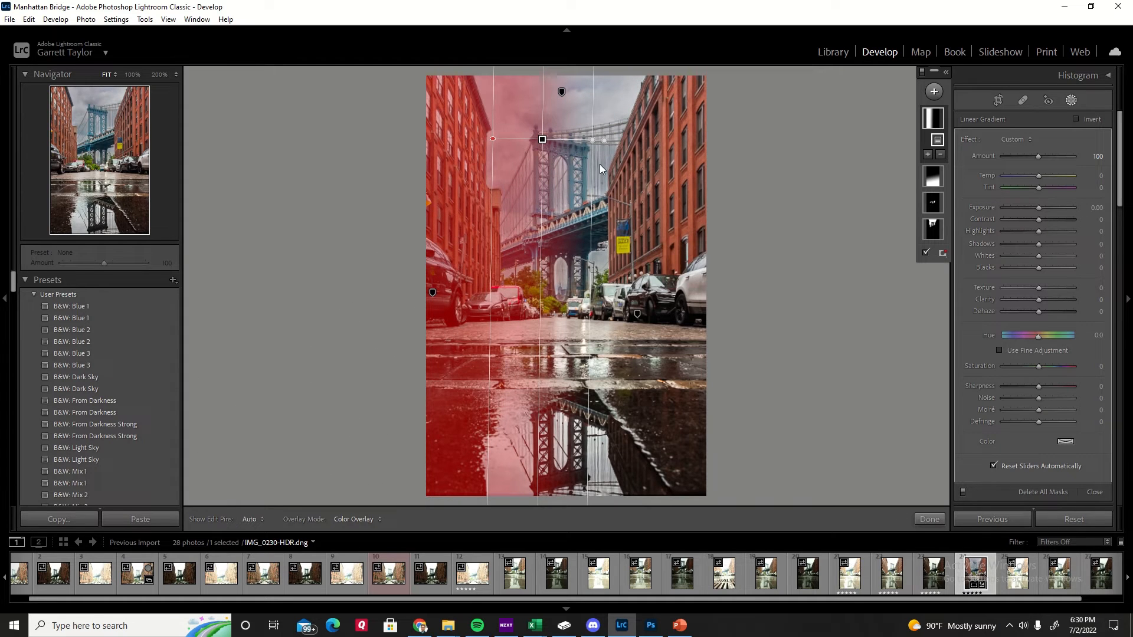
{"action": "left_click_drag", "start_coordinate": [592, 165], "coordinate": [488, 150]}
- Set the side gradient mask's exposure to -0.30, contrast to 9, highlights to 60, shadows to -1 and whites to 71
{"action": "left_click_drag", "start_coordinate": [1037, 207], "coordinate": [1035, 204]}
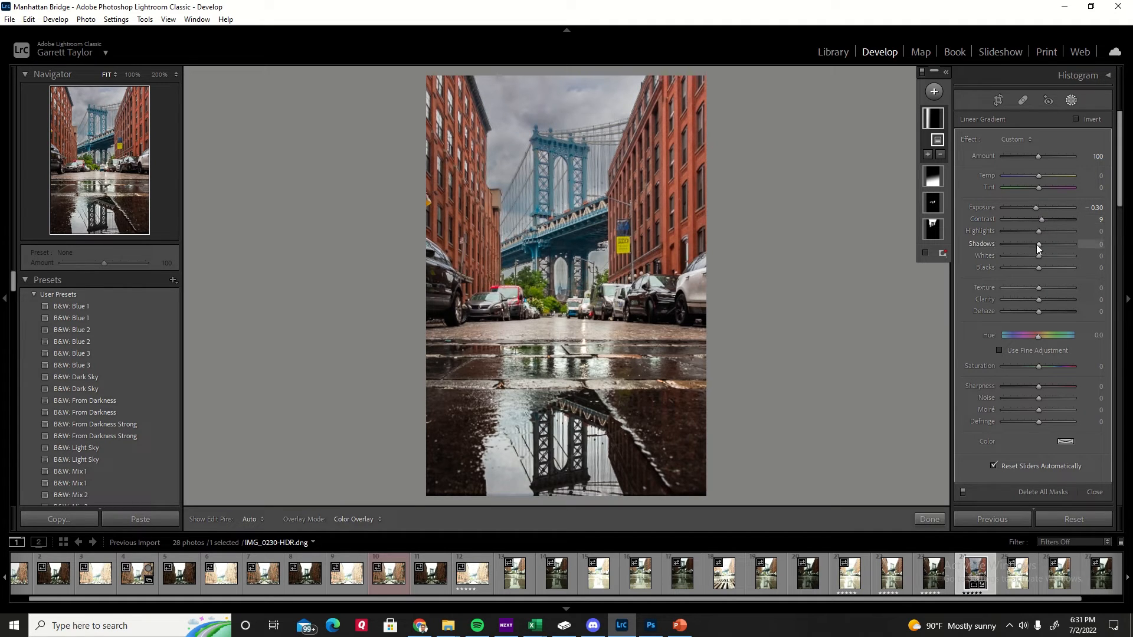
{"action": "left_click_drag", "start_coordinate": [1054, 232], "coordinate": [1060, 236]}
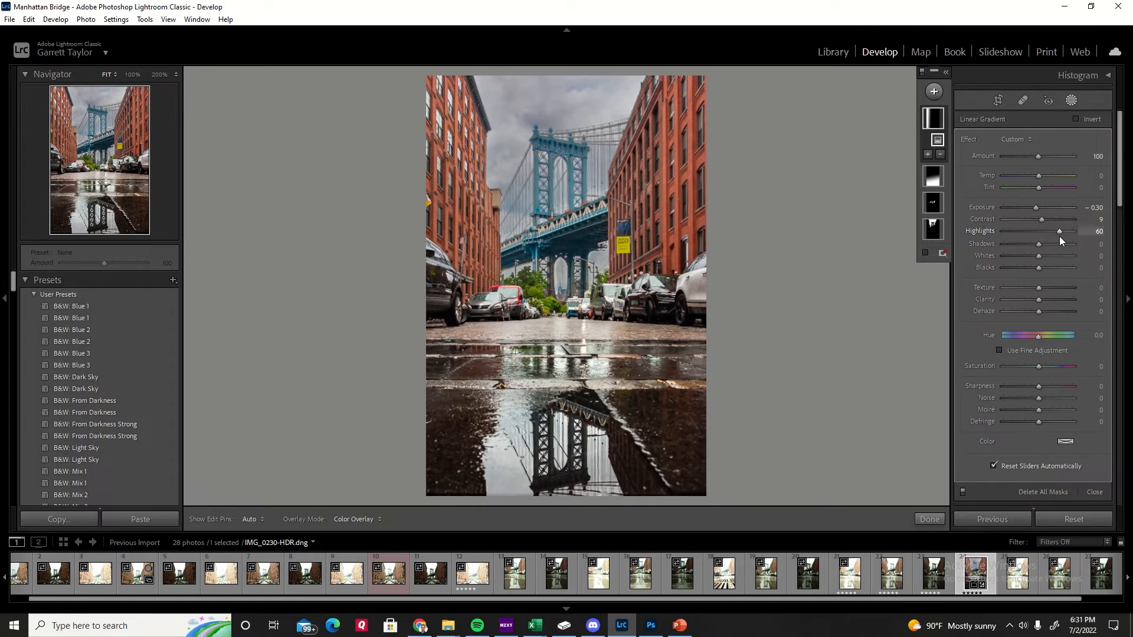
{"action": "mouse_move", "coordinate": [1040, 255]}
{"action": "left_mouse_down"}
{"action": "mouse_move", "coordinate": [1066, 261]}
{"action": "mouse_move", "coordinate": [1020, 246]}
{"action": "mouse_move", "coordinate": [1041, 258]}
{"action": "left_mouse_up"}
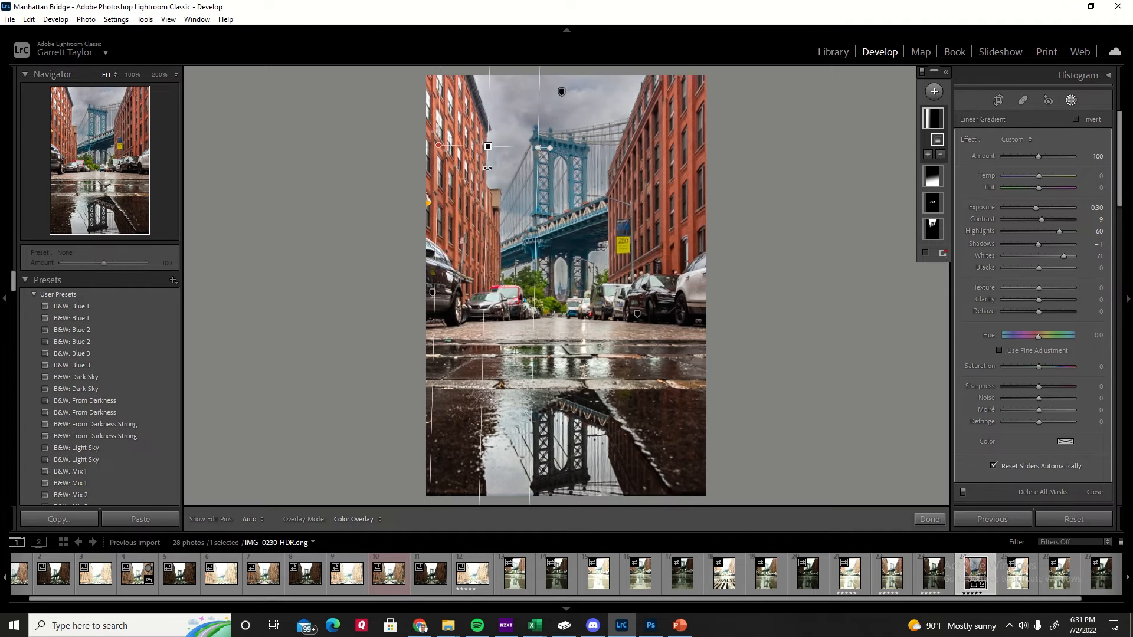
- Duplicate the side gradient within its mask, place the copy flipped over the right-hand brick building, and finish masking
{"action": "right_click", "coordinate": [493, 148]}
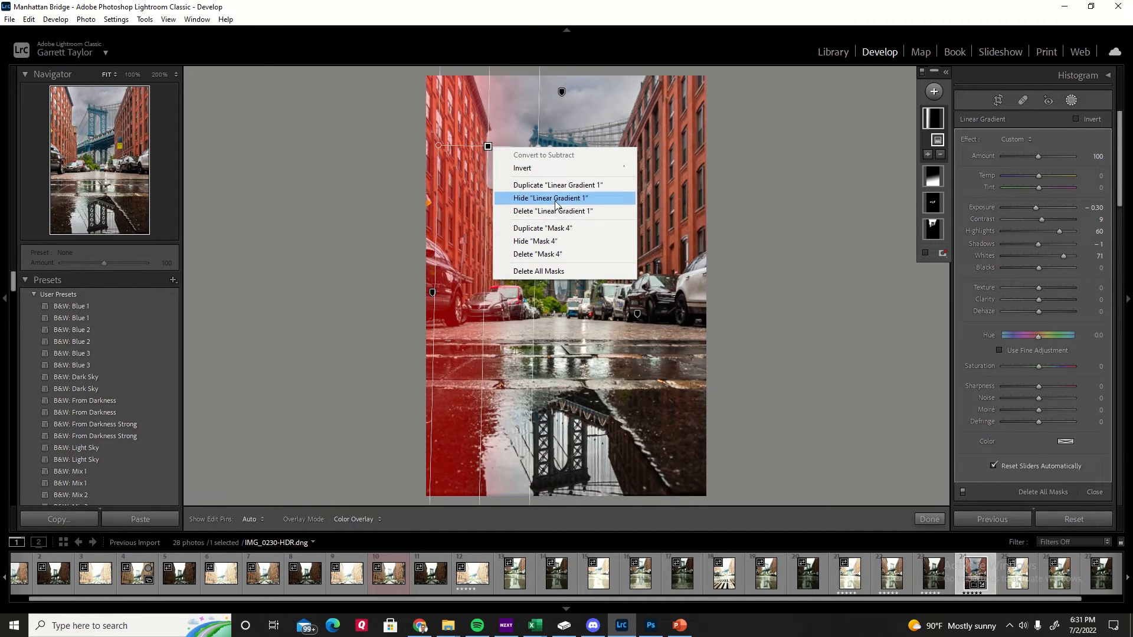
{"action": "left_click", "coordinate": [806, 175]}
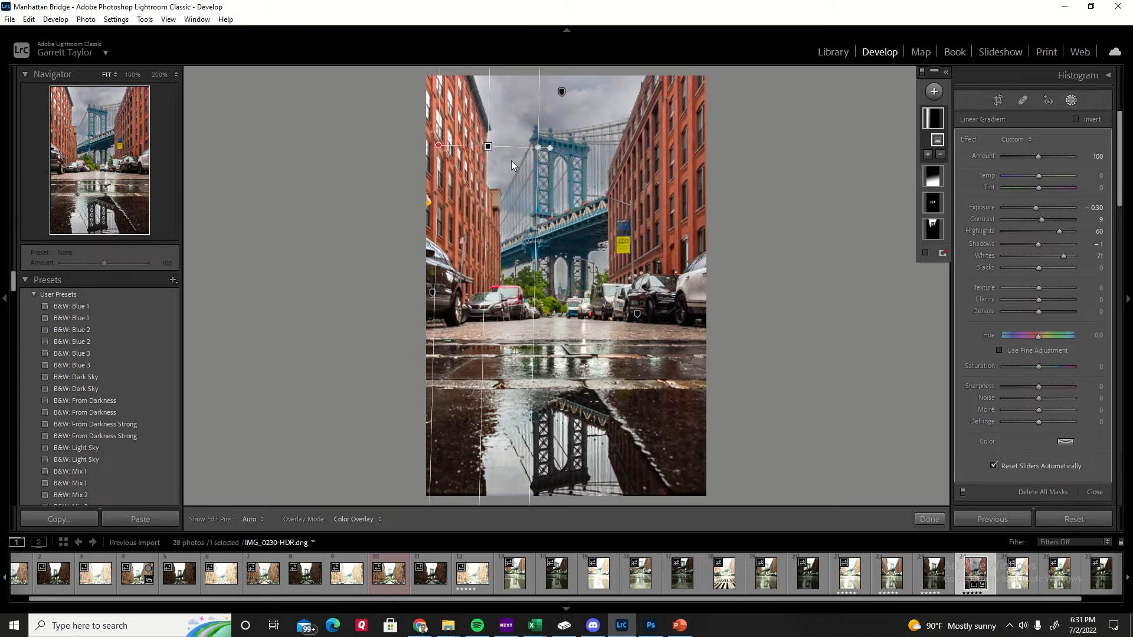
{"action": "key", "text": "ctrl+c"}
{"action": "key", "text": "ctrl+v"}
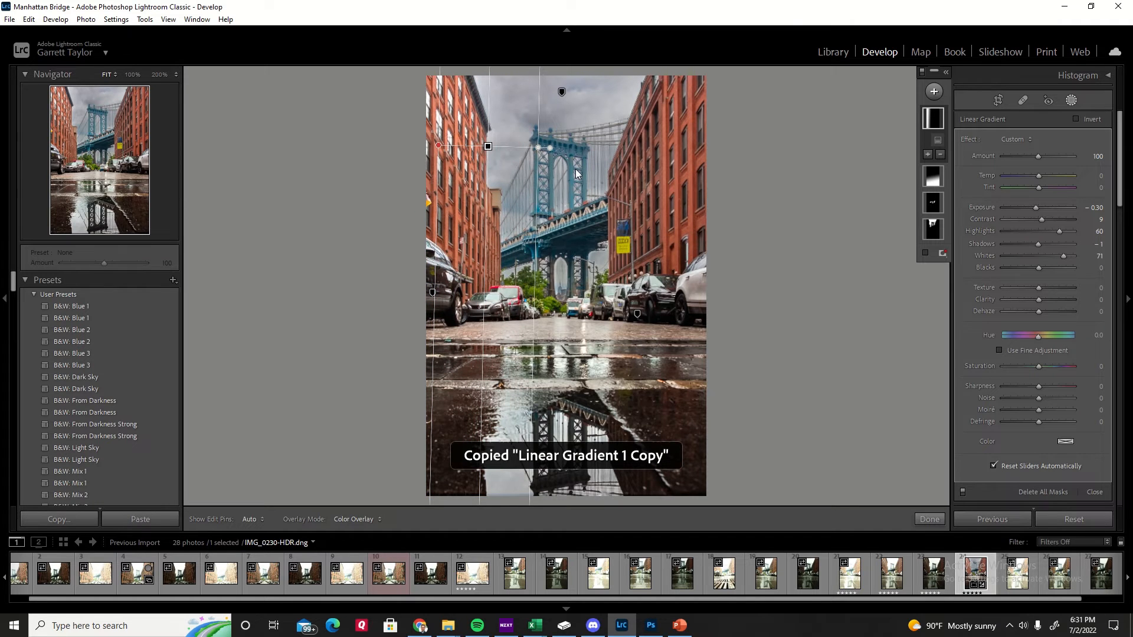
{"action": "left_click_drag", "start_coordinate": [487, 146], "coordinate": [686, 149]}
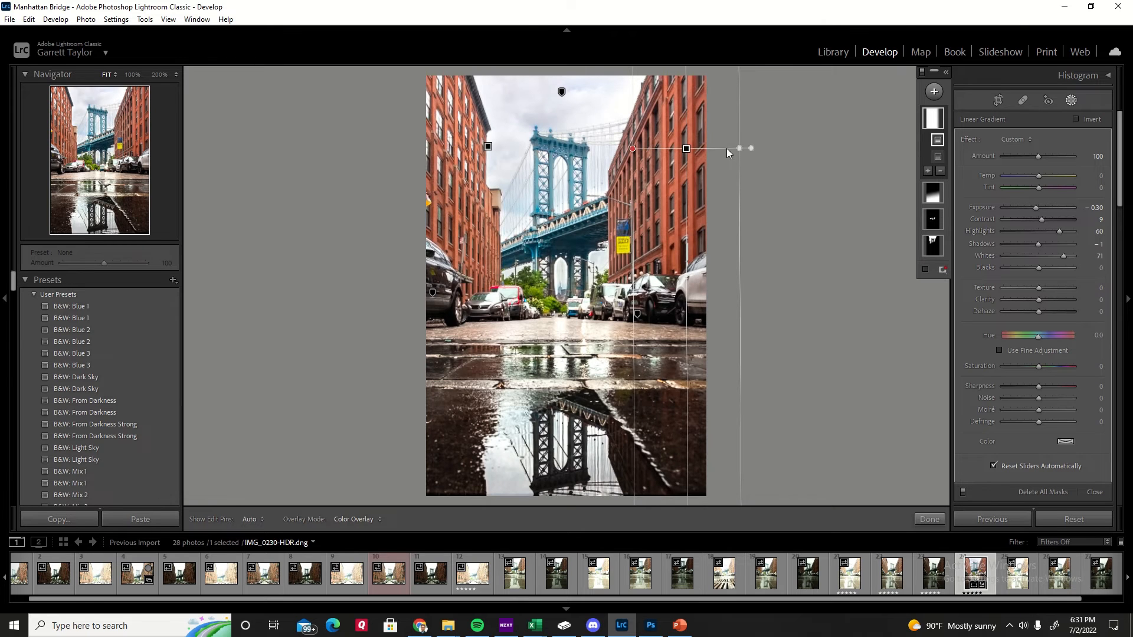
{"action": "left_click_drag", "start_coordinate": [741, 148], "coordinate": [613, 149]}
{"action": "left_click_drag", "start_coordinate": [685, 150], "coordinate": [610, 157]}
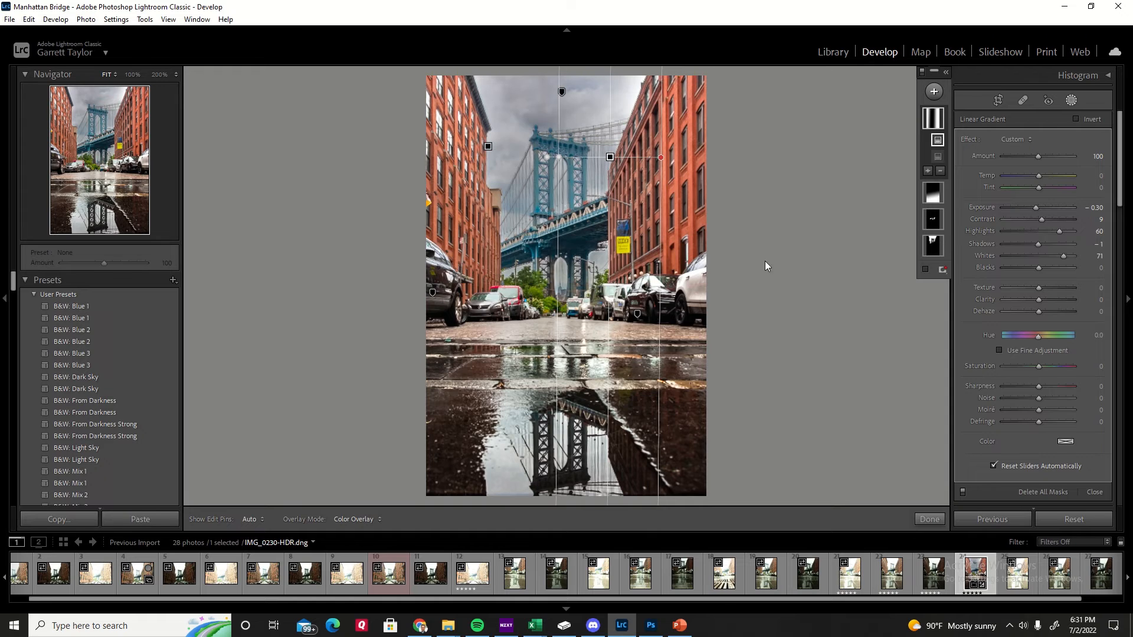
{"action": "left_click", "coordinate": [915, 519]}
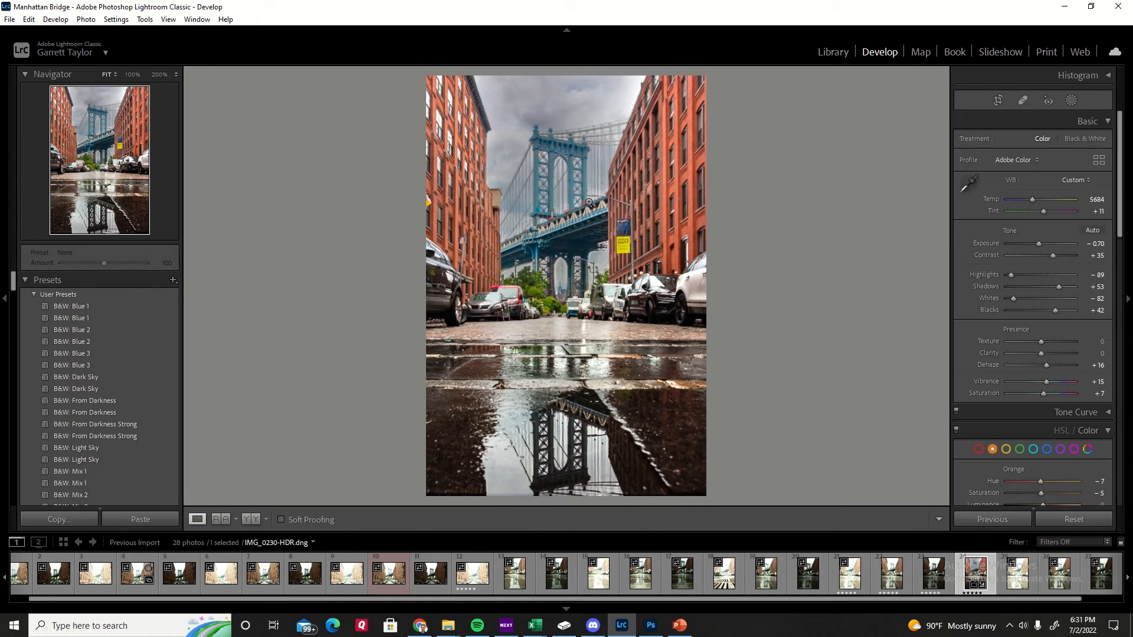
- Set the side gradients' contrast to 4, and try temperature and clarity changes, returning both to 0
{"action": "left_click", "coordinate": [1070, 100]}
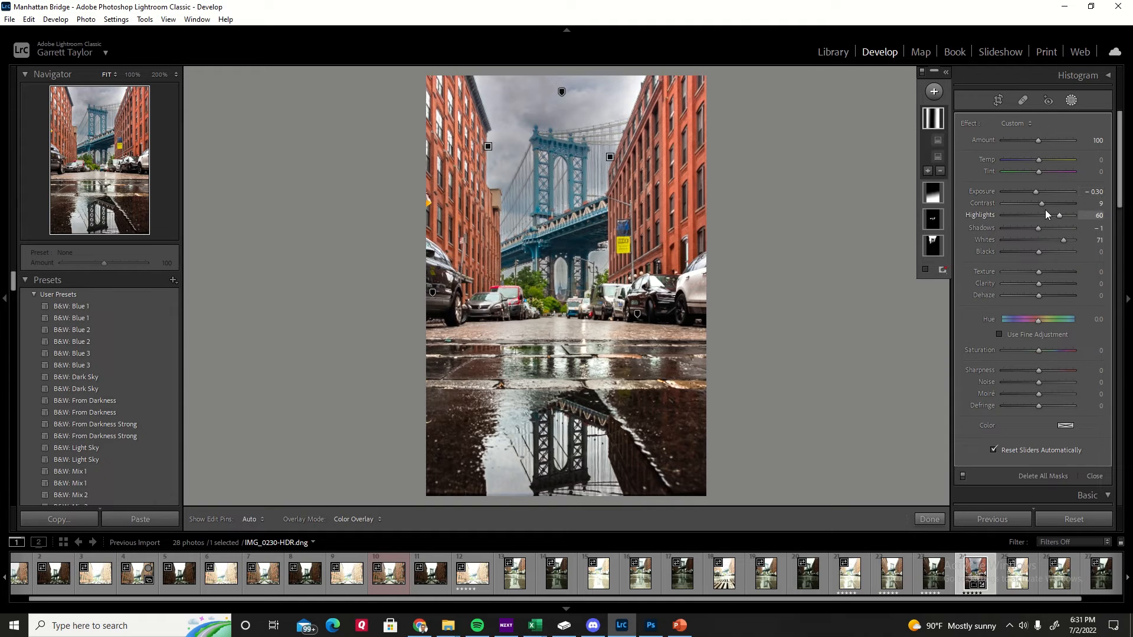
{"action": "left_click_drag", "start_coordinate": [1038, 204], "coordinate": [1050, 203]}
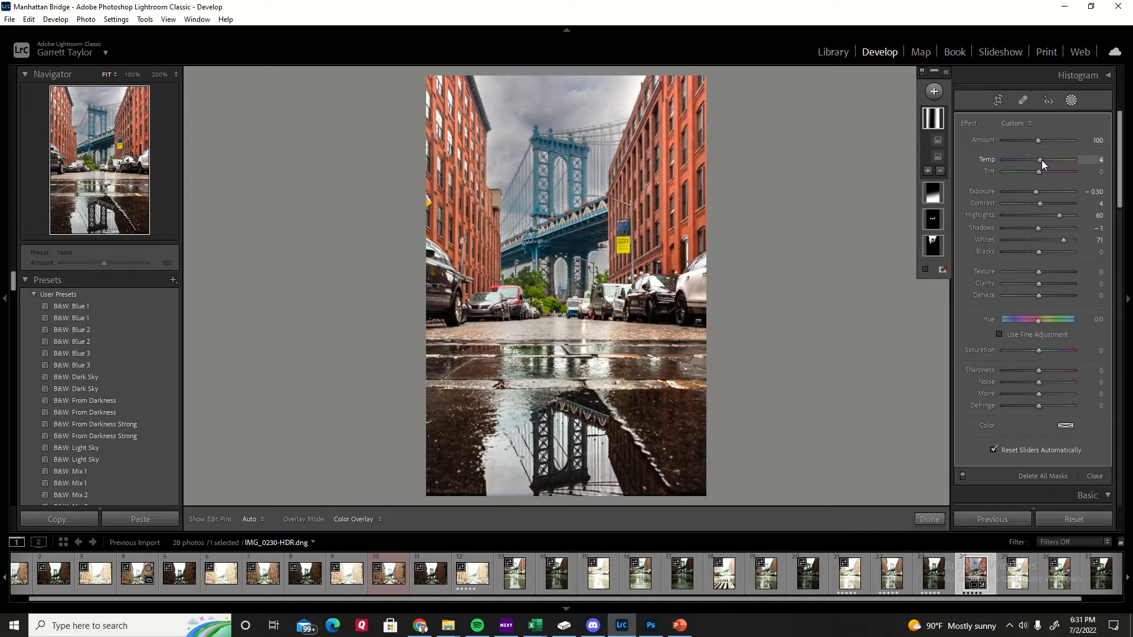
{"action": "key", "text": "ctrl+z"}
{"action": "left_click_drag", "start_coordinate": [1042, 284], "coordinate": [1039, 285]}
{"action": "key", "text": "ctrl+z"}
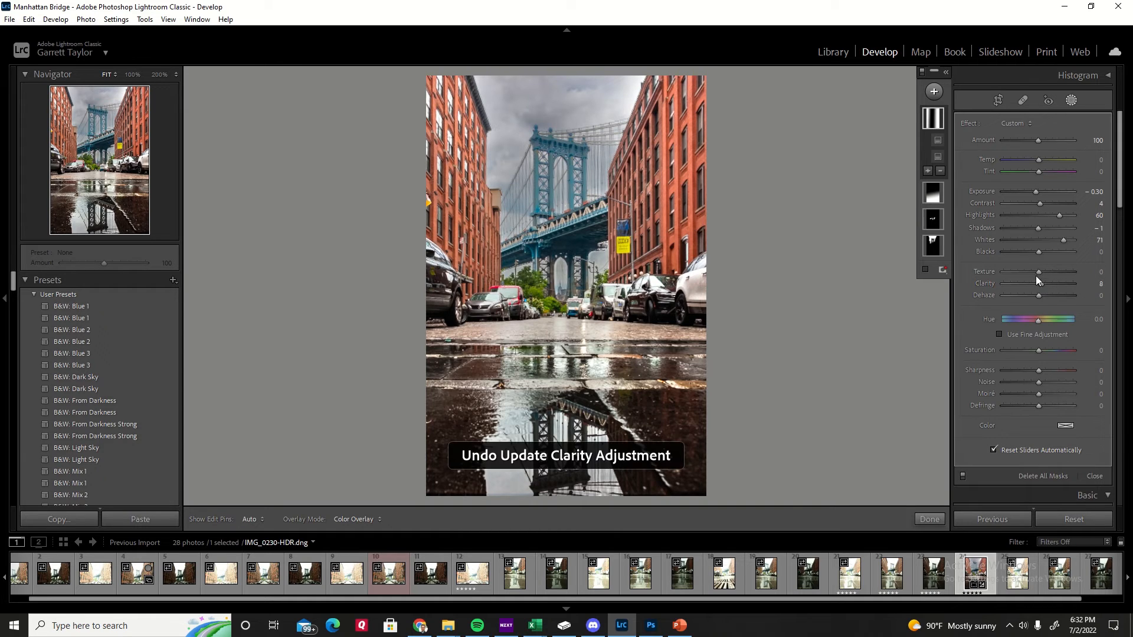
{"action": "double_click", "coordinate": [1039, 286]}
- Try raising the side gradients' blacks to 18, undo it, and set blacks to -1 and highlights to 60
{"action": "left_click_drag", "start_coordinate": [1038, 254], "coordinate": [1047, 252]}
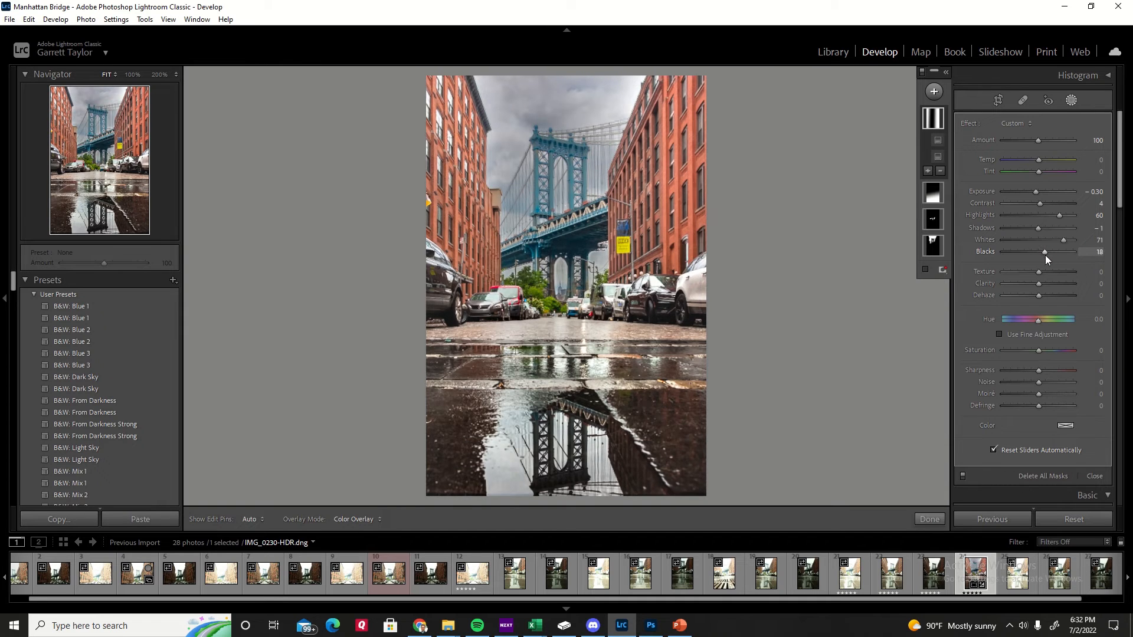
{"action": "key", "text": "ctrl+z"}
{"action": "left_click_drag", "start_coordinate": [1037, 253], "coordinate": [1035, 254]}
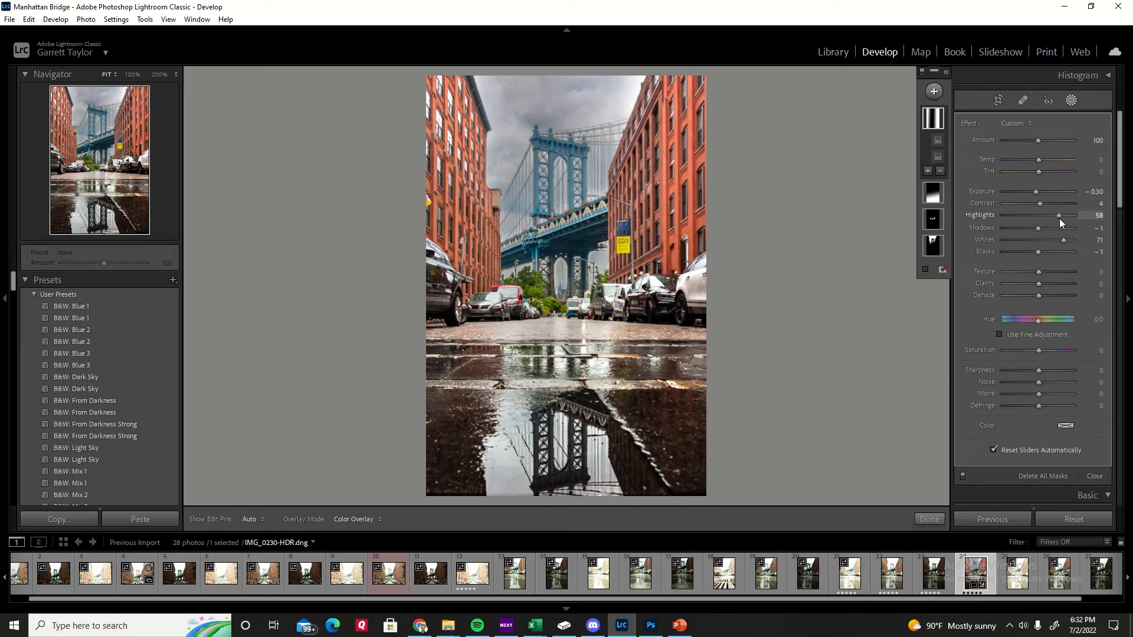
{"action": "left_click_drag", "start_coordinate": [1057, 218], "coordinate": [1057, 218]}
- Add a tall elliptical radial gradient mask centred on the bridge tower and deck, with a feather of 40
{"action": "left_click", "coordinate": [934, 92]}
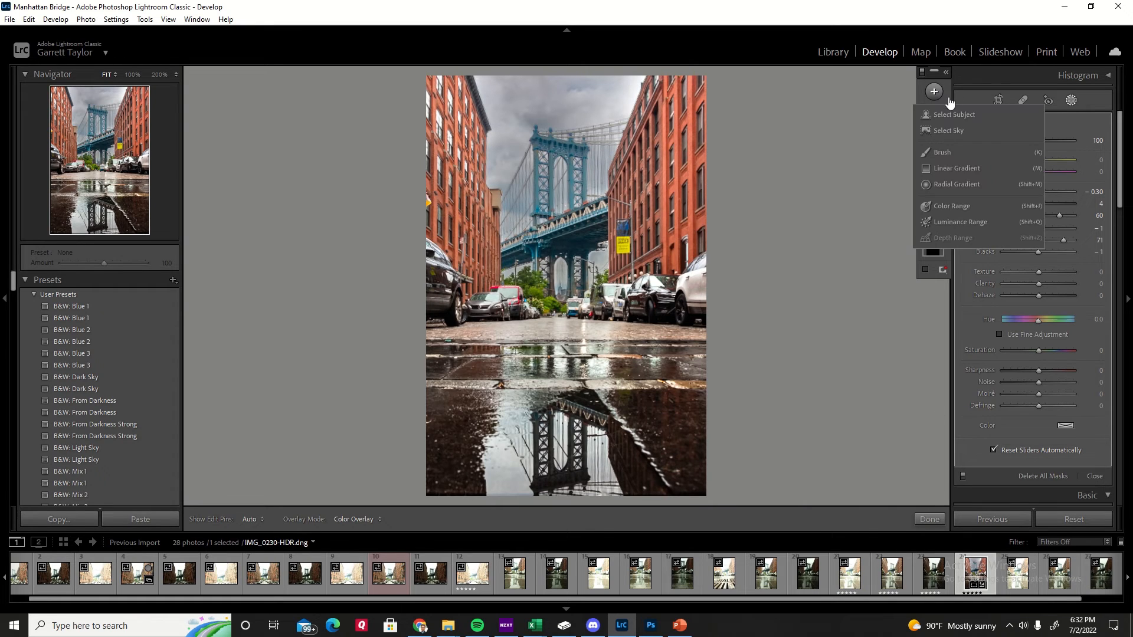
{"action": "left_click", "coordinate": [961, 184]}
{"action": "left_click_drag", "start_coordinate": [548, 156], "coordinate": [604, 261]}
{"action": "left_click_drag", "start_coordinate": [544, 160], "coordinate": [559, 215]}
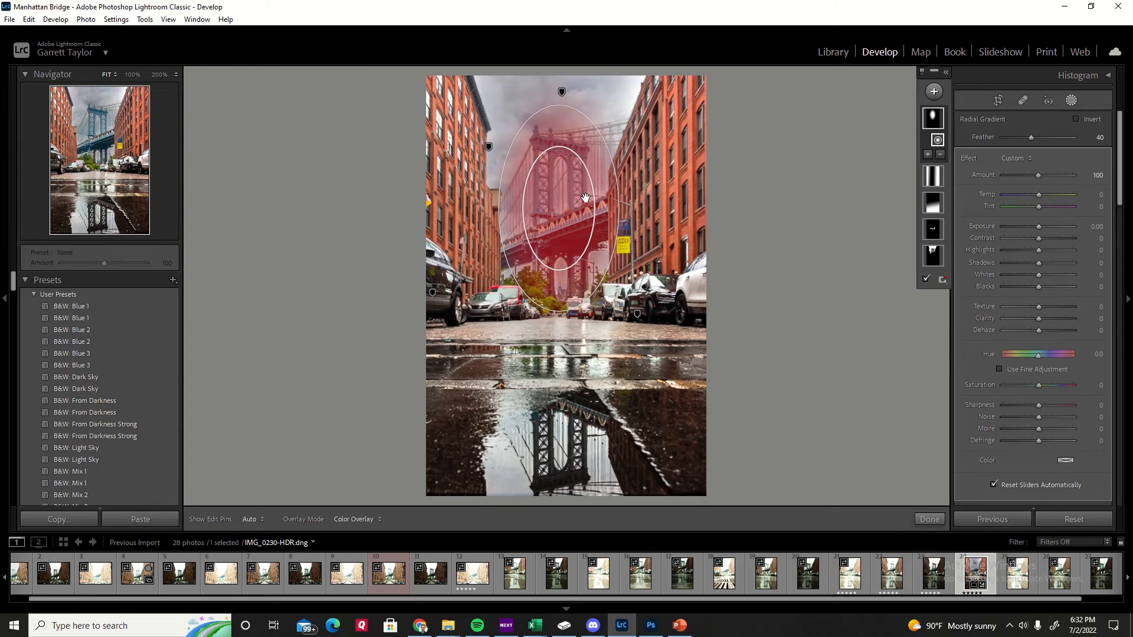
- Set the radial mask's exposure to 0.57 and contrast to 31, and move the ellipse slightly up on the bridge tower
{"action": "left_click_drag", "start_coordinate": [1039, 228], "coordinate": [1096, 232]}
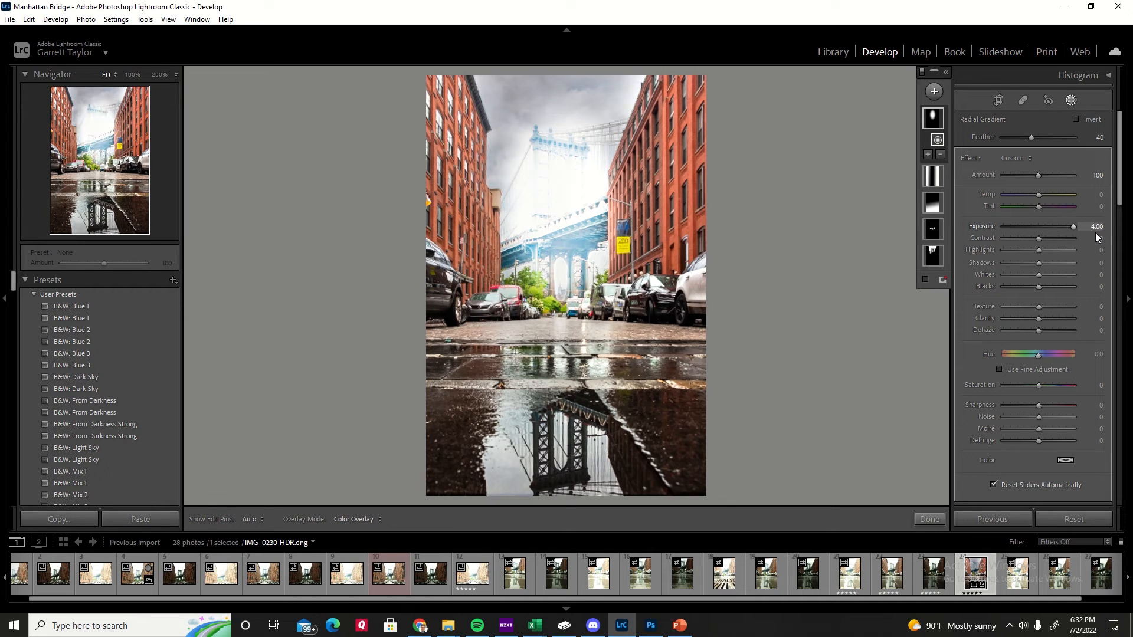
{"action": "key", "text": "ctrl+z"}
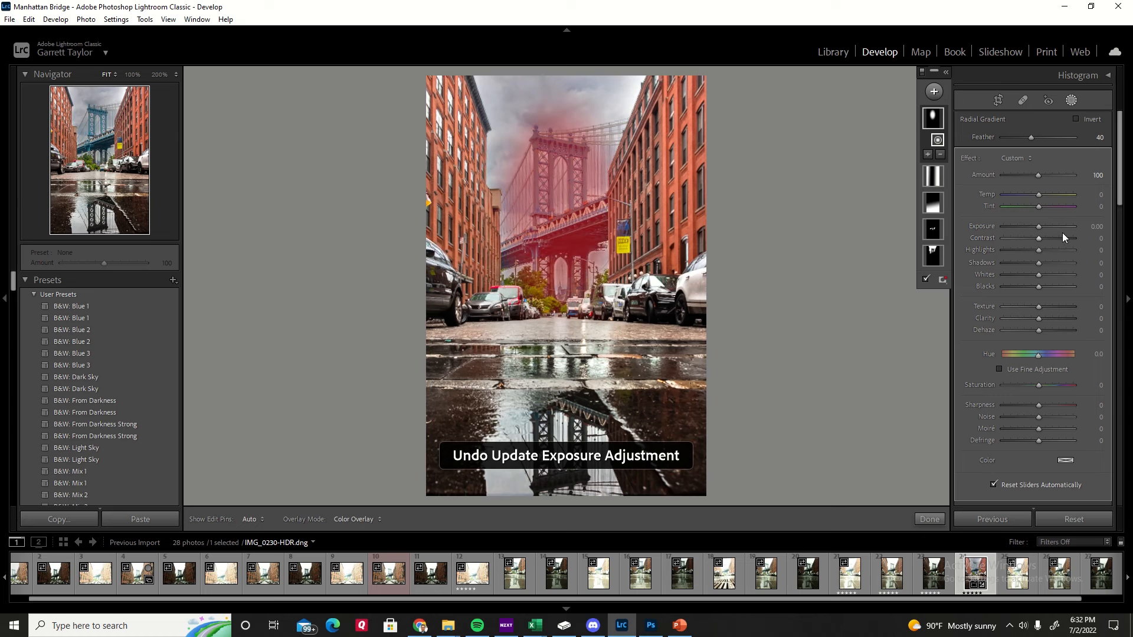
{"action": "left_click_drag", "start_coordinate": [1038, 226], "coordinate": [1050, 238]}
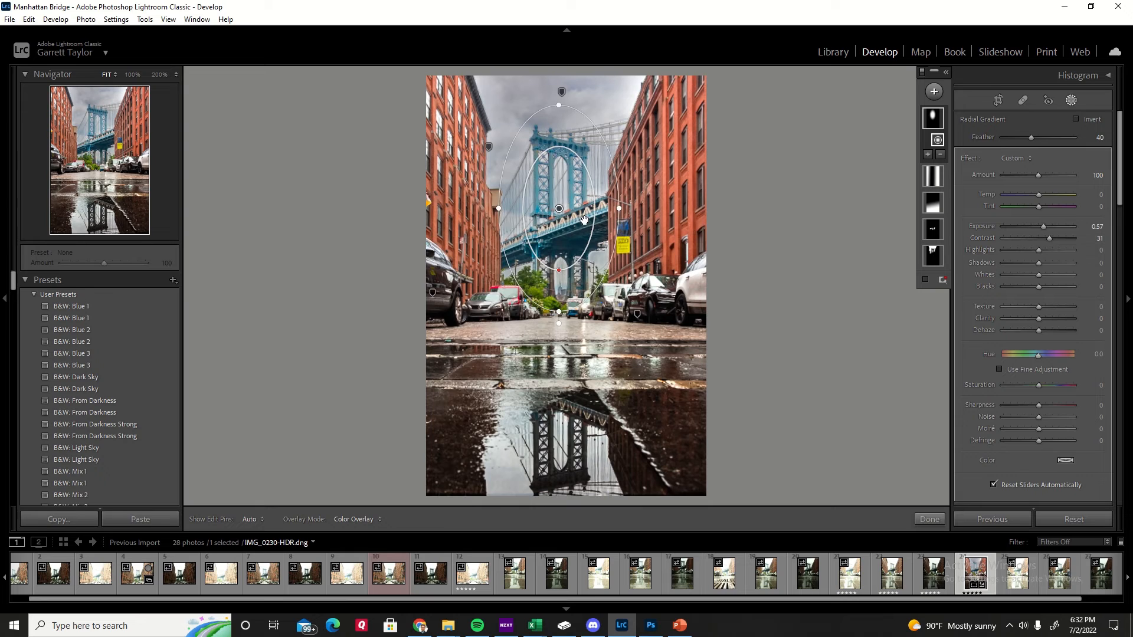
{"action": "mouse_move", "coordinate": [562, 209]}
{"action": "left_click_drag", "start_coordinate": [561, 210], "coordinate": [560, 202]}
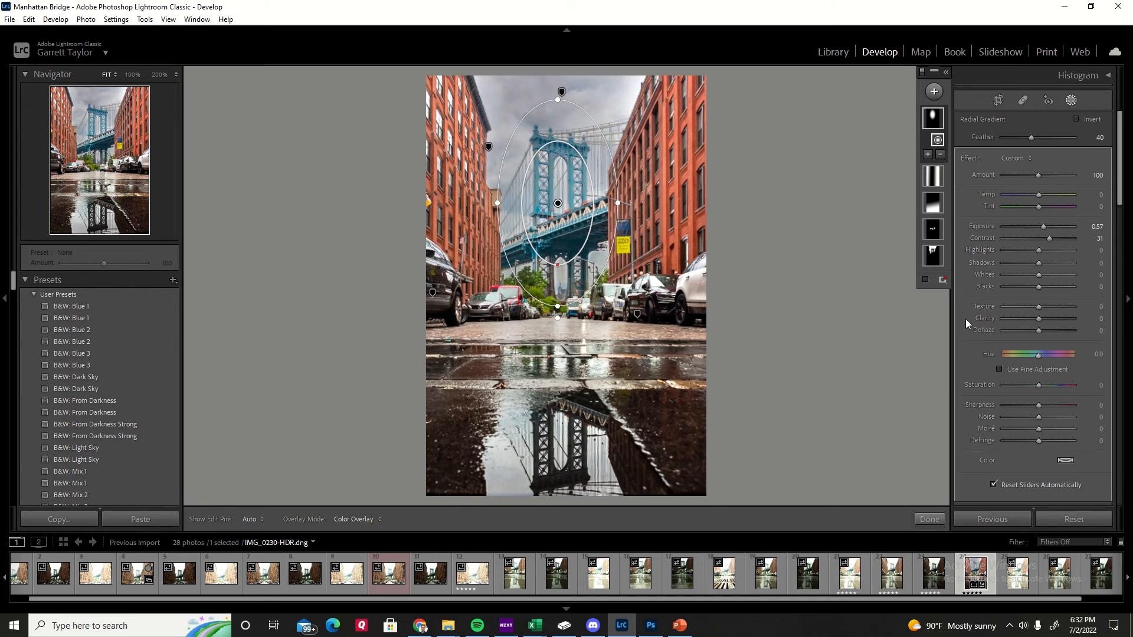
- Set the radial mask's highlights to 14, whites to 8, blacks to -14 and dehaze to 16, lower its saturation, and inspect the tower up close
{"action": "left_click_drag", "start_coordinate": [1046, 251], "coordinate": [1032, 286]}
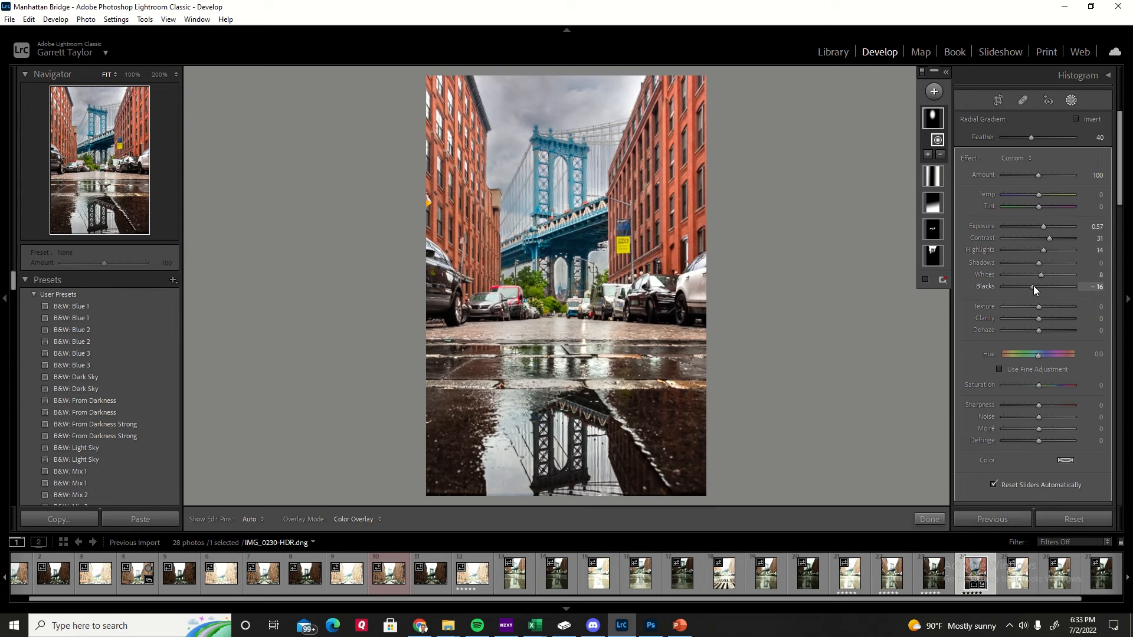
{"action": "left_click_drag", "start_coordinate": [1038, 329], "coordinate": [1043, 329]}
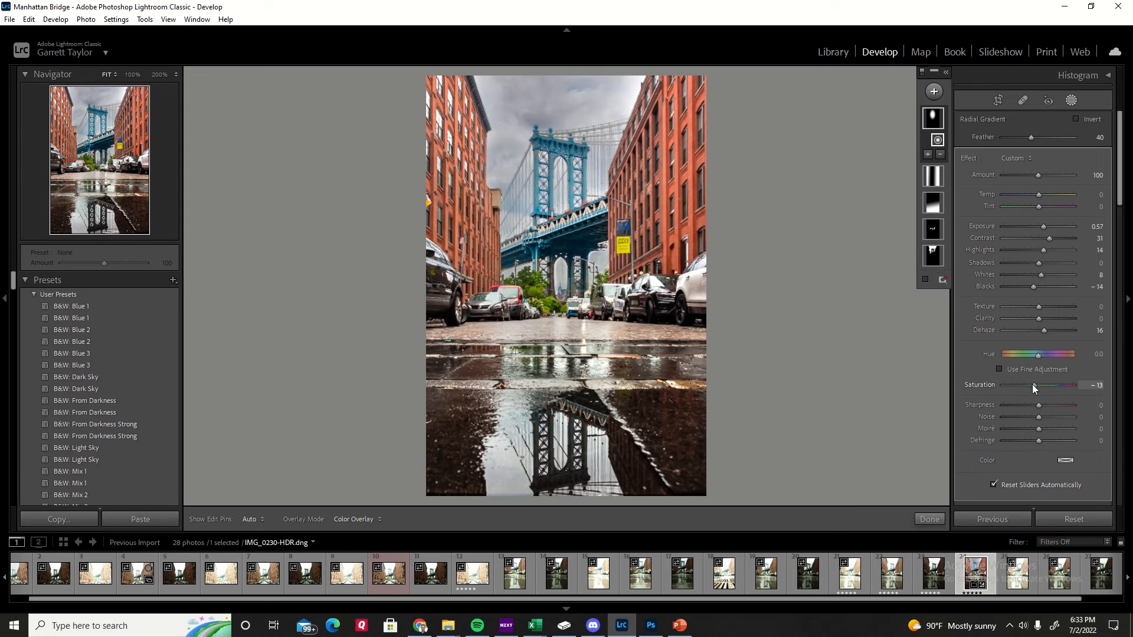
{"action": "left_click_drag", "start_coordinate": [1030, 386], "coordinate": [1029, 387]}
{"action": "left_click", "coordinate": [928, 518]}
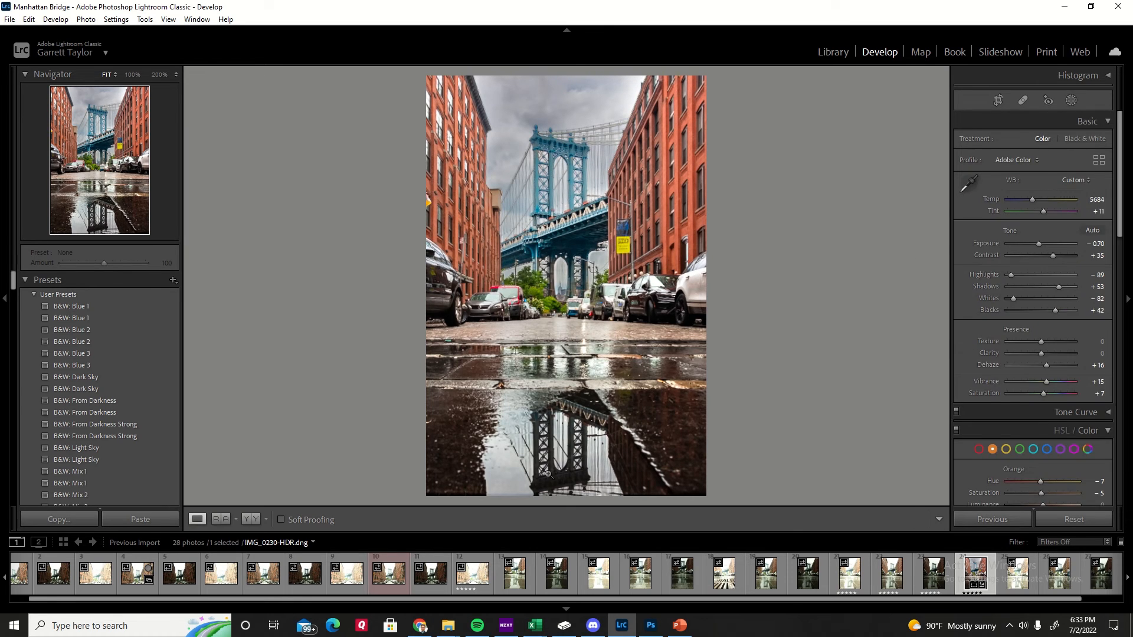
{"action": "left_click_drag", "start_coordinate": [550, 211], "coordinate": [592, 258]}
{"action": "left_click", "coordinate": [569, 158]}
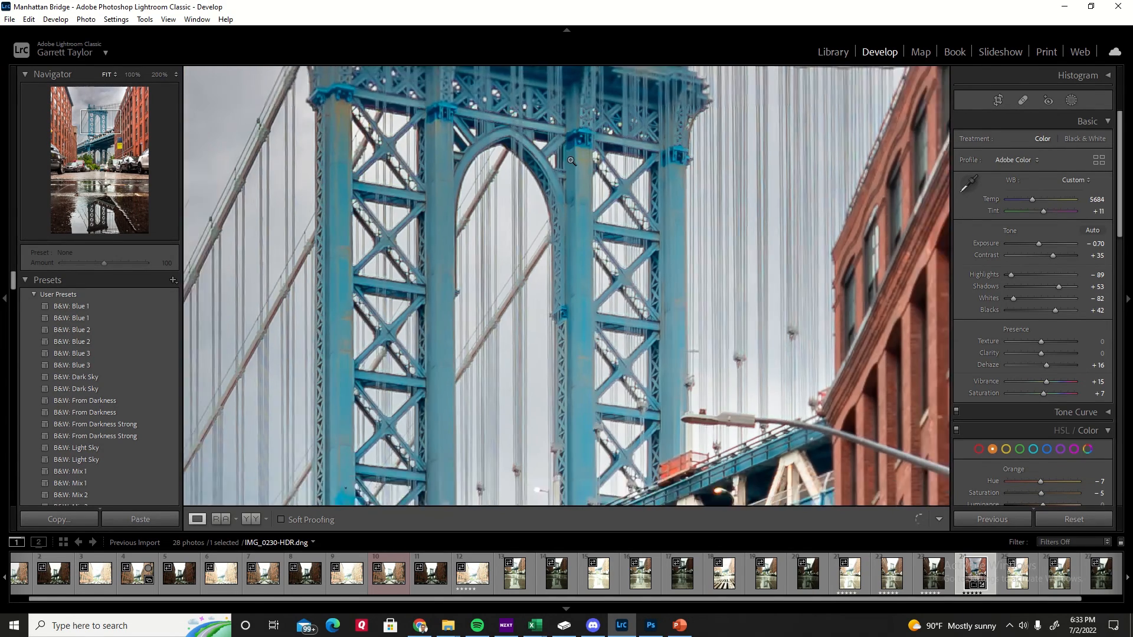
{"action": "left_click", "coordinate": [571, 161]}
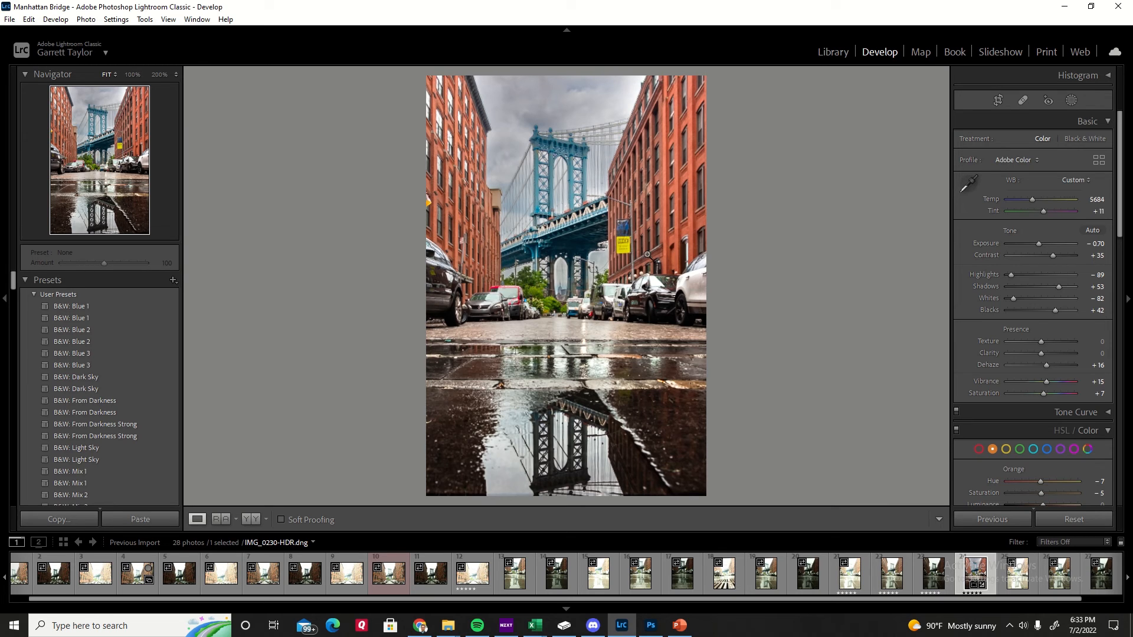
- Open the edited bridge photo in Adobe Photoshop 2022
{"action": "right_click", "coordinate": [558, 279]}
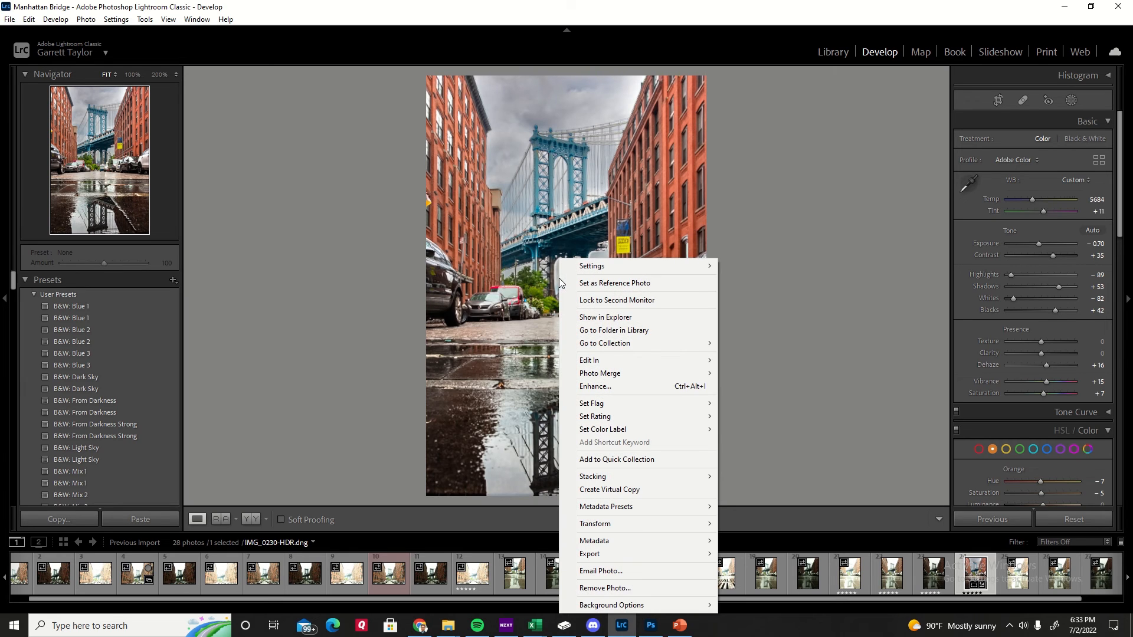
{"action": "mouse_move", "coordinate": [665, 361]}
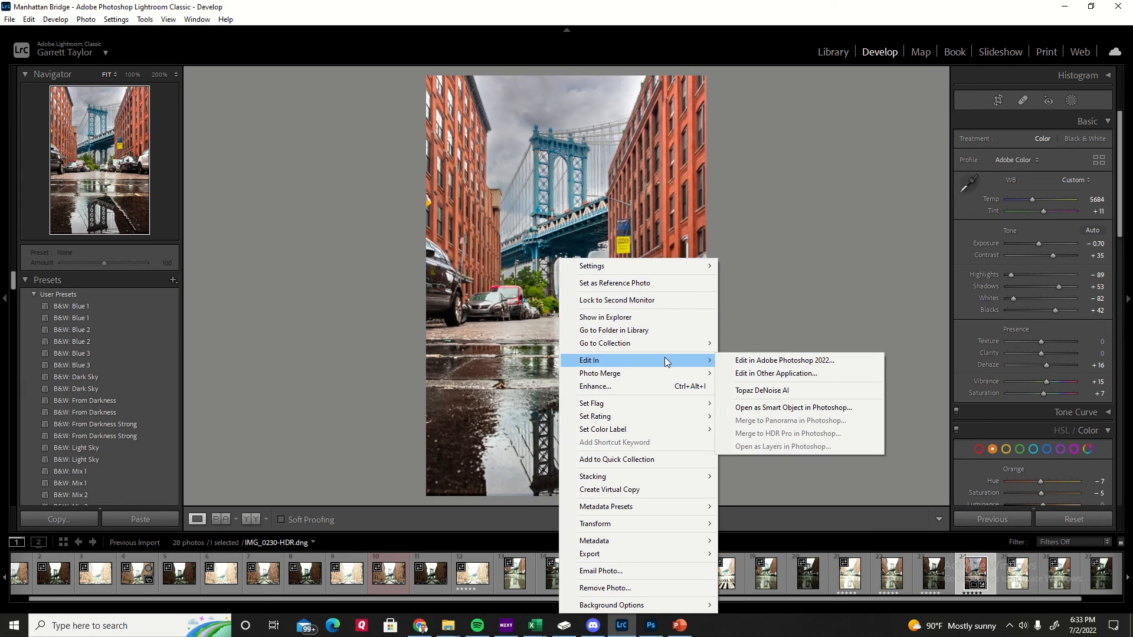
{"action": "left_click", "coordinate": [756, 363]}
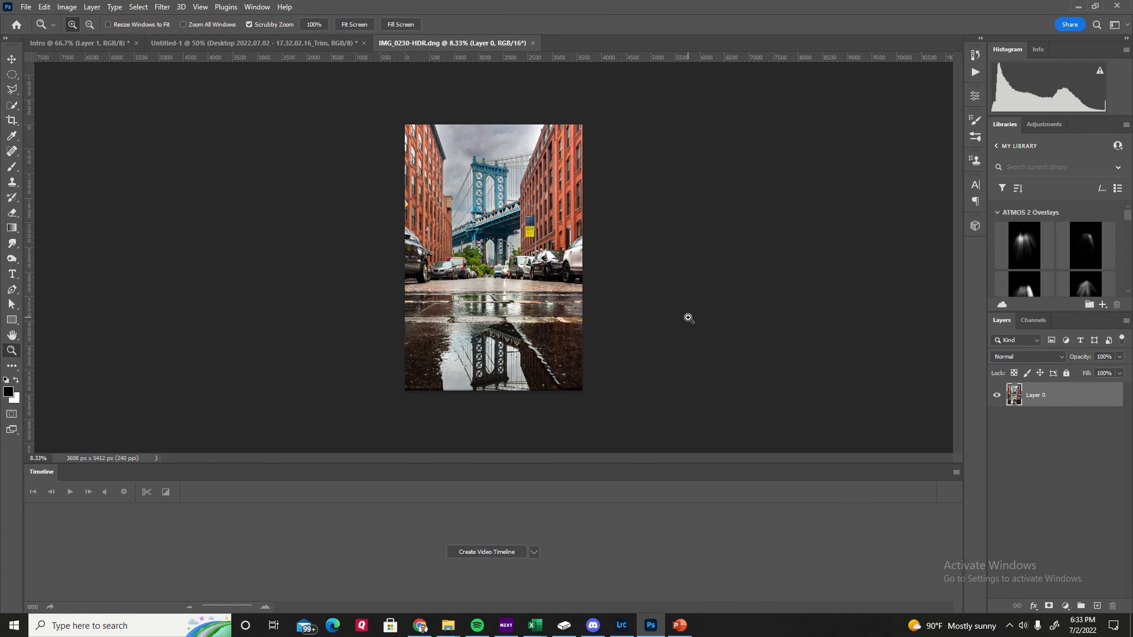
- Switch the workspace to Photography
{"action": "left_click", "coordinate": [257, 7]}
{"action": "mouse_move", "coordinate": [321, 33]}
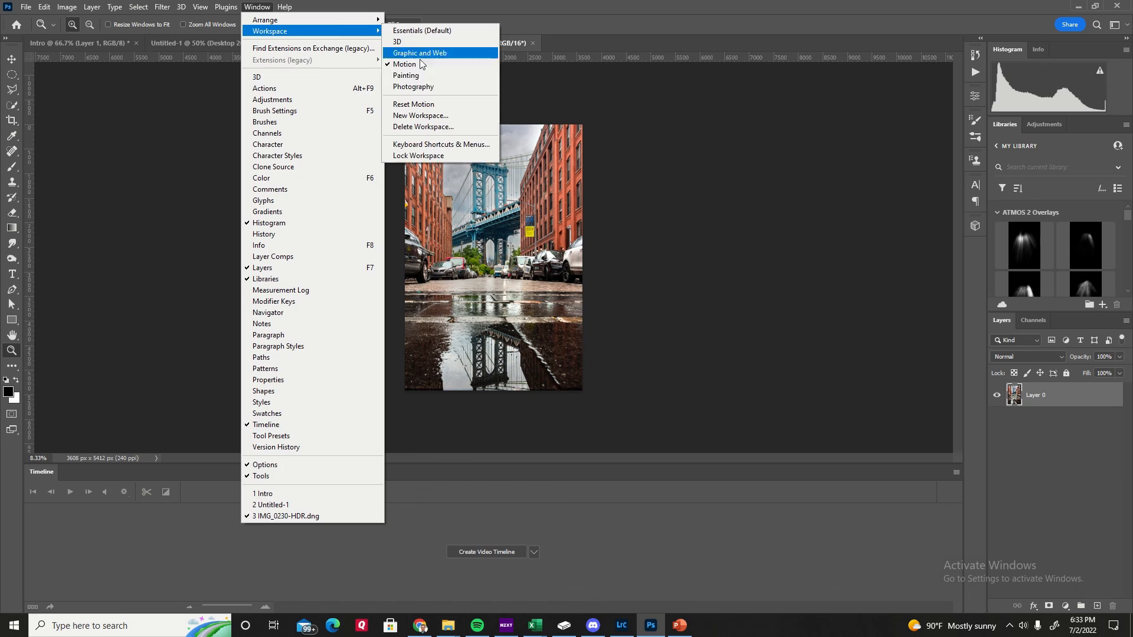
{"action": "left_click", "coordinate": [469, 82]}
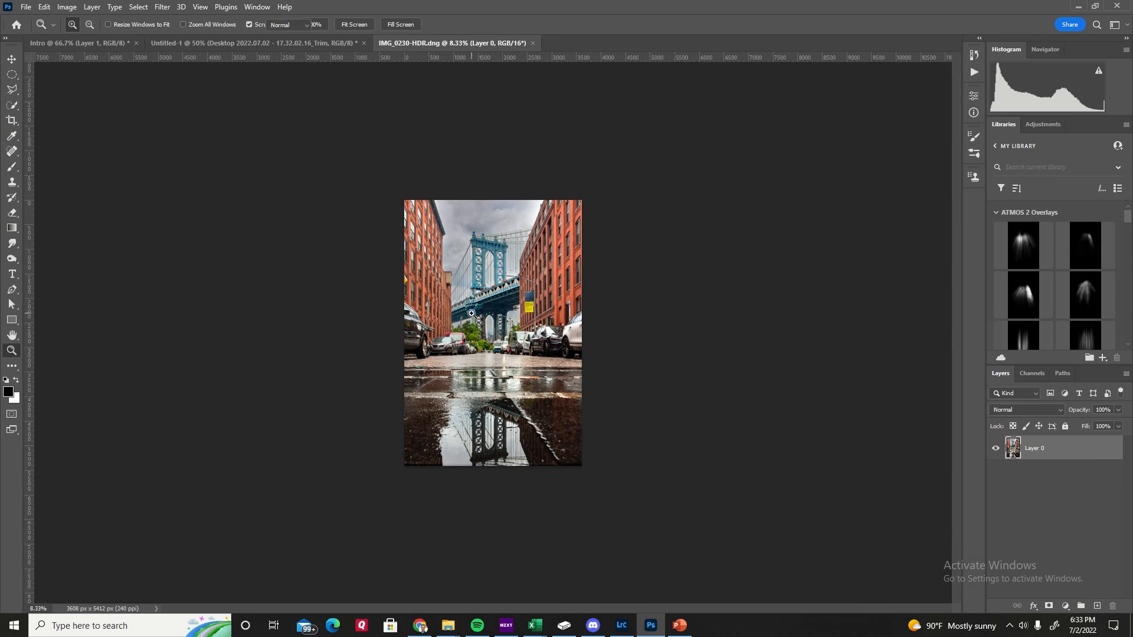
- Examine the underside of the bridge up close, and view the whole photo including its wet-street reflection
{"action": "left_click_drag", "start_coordinate": [471, 314], "coordinate": [418, 335]}
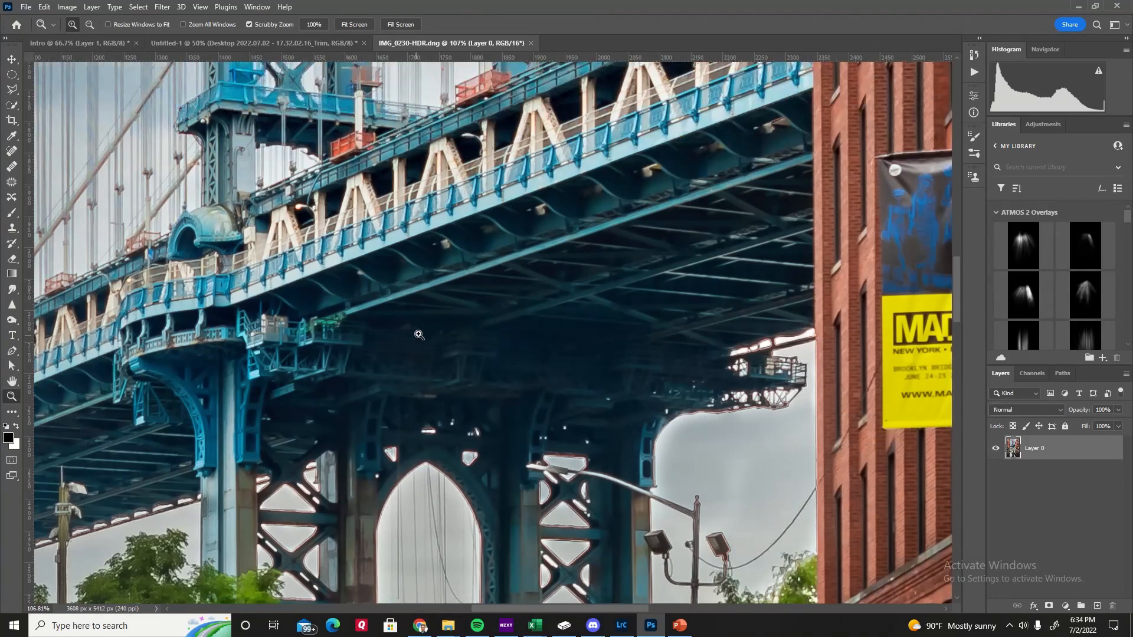
{"action": "scroll", "coordinate": [418, 335], "scroll_direction": "down", "scroll_amount": 6}
{"action": "left_click_drag", "start_coordinate": [511, 309], "coordinate": [371, 500]}
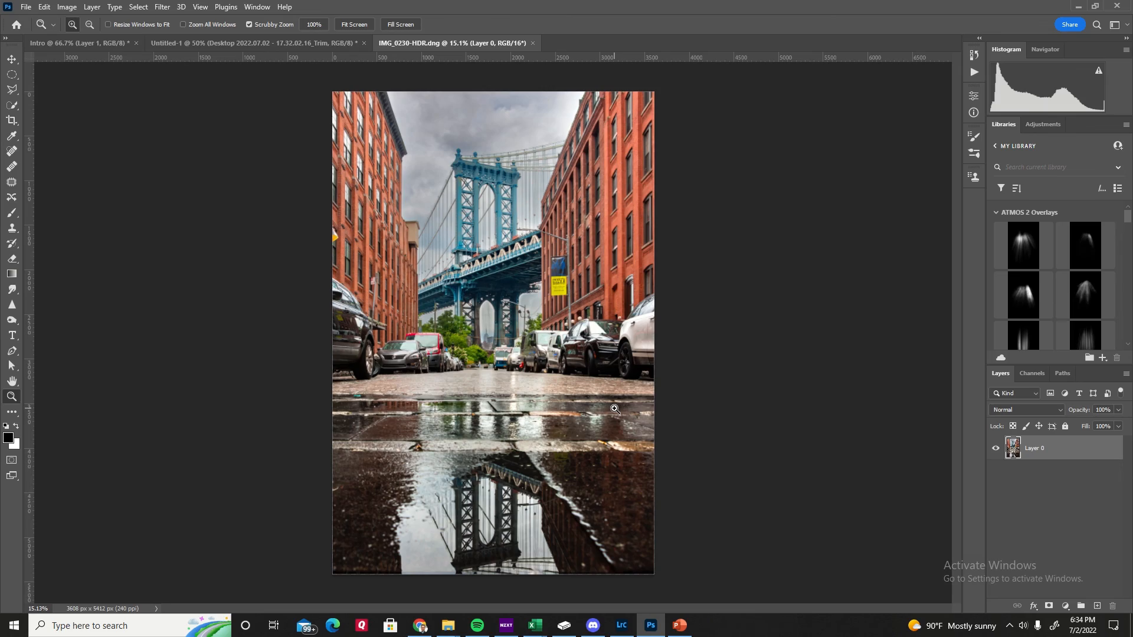
{"action": "left_click_drag", "start_coordinate": [553, 243], "coordinate": [597, 257]}
{"action": "left_click_drag", "start_coordinate": [409, 465], "coordinate": [398, 433]}
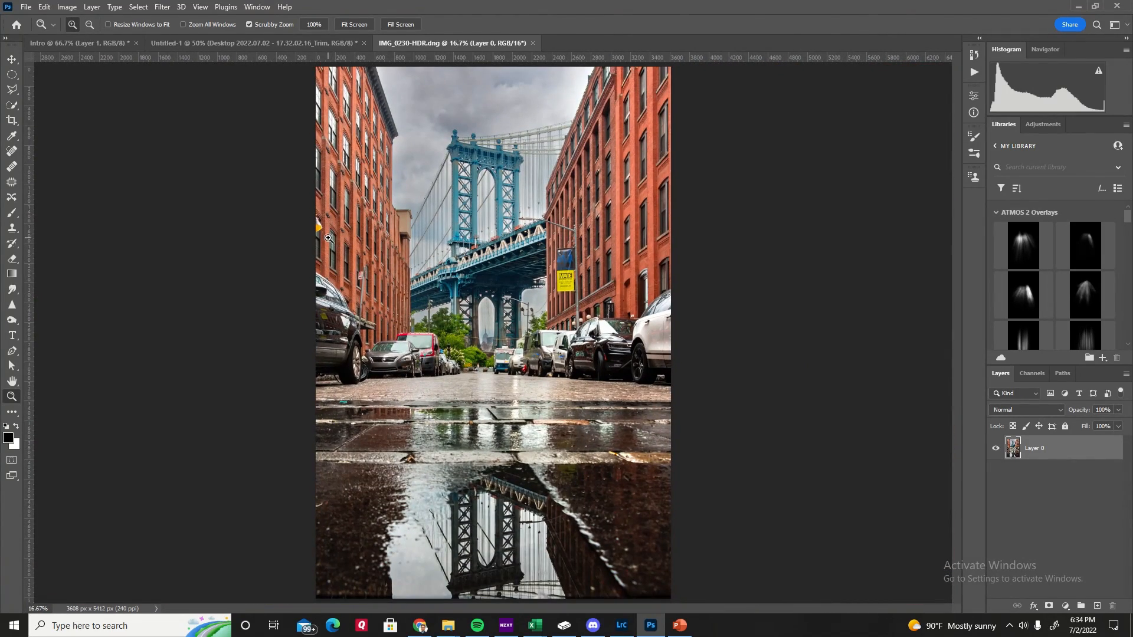